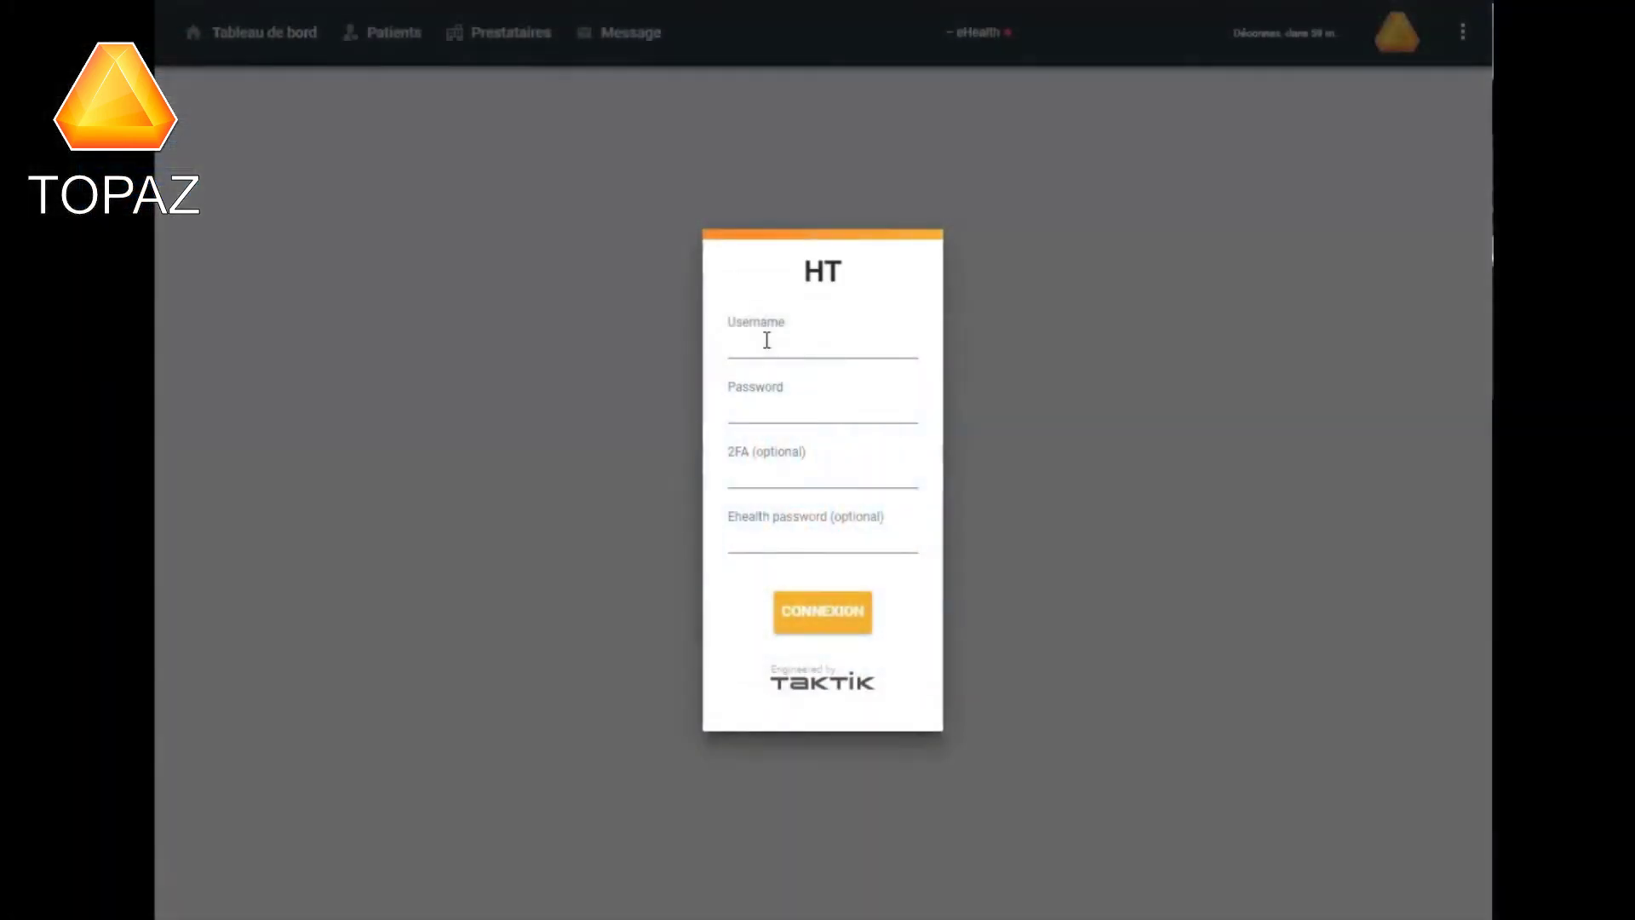
Sign in with the practitioner's e-mail login and password to reach the Tableau de bord.
click(766, 339)
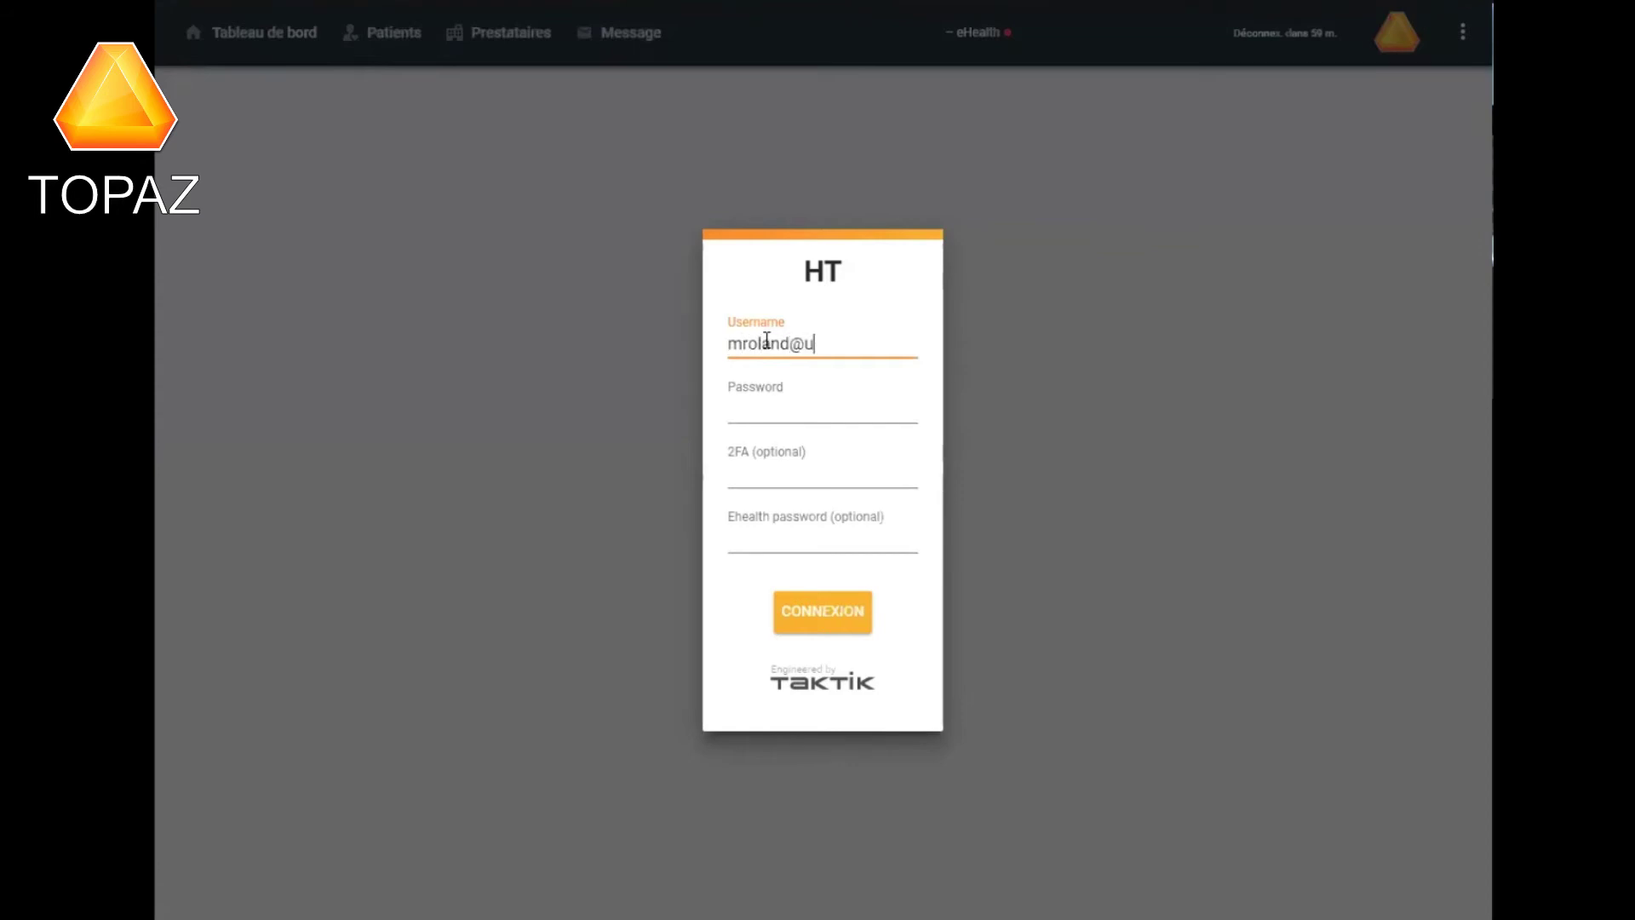
key(Tab)
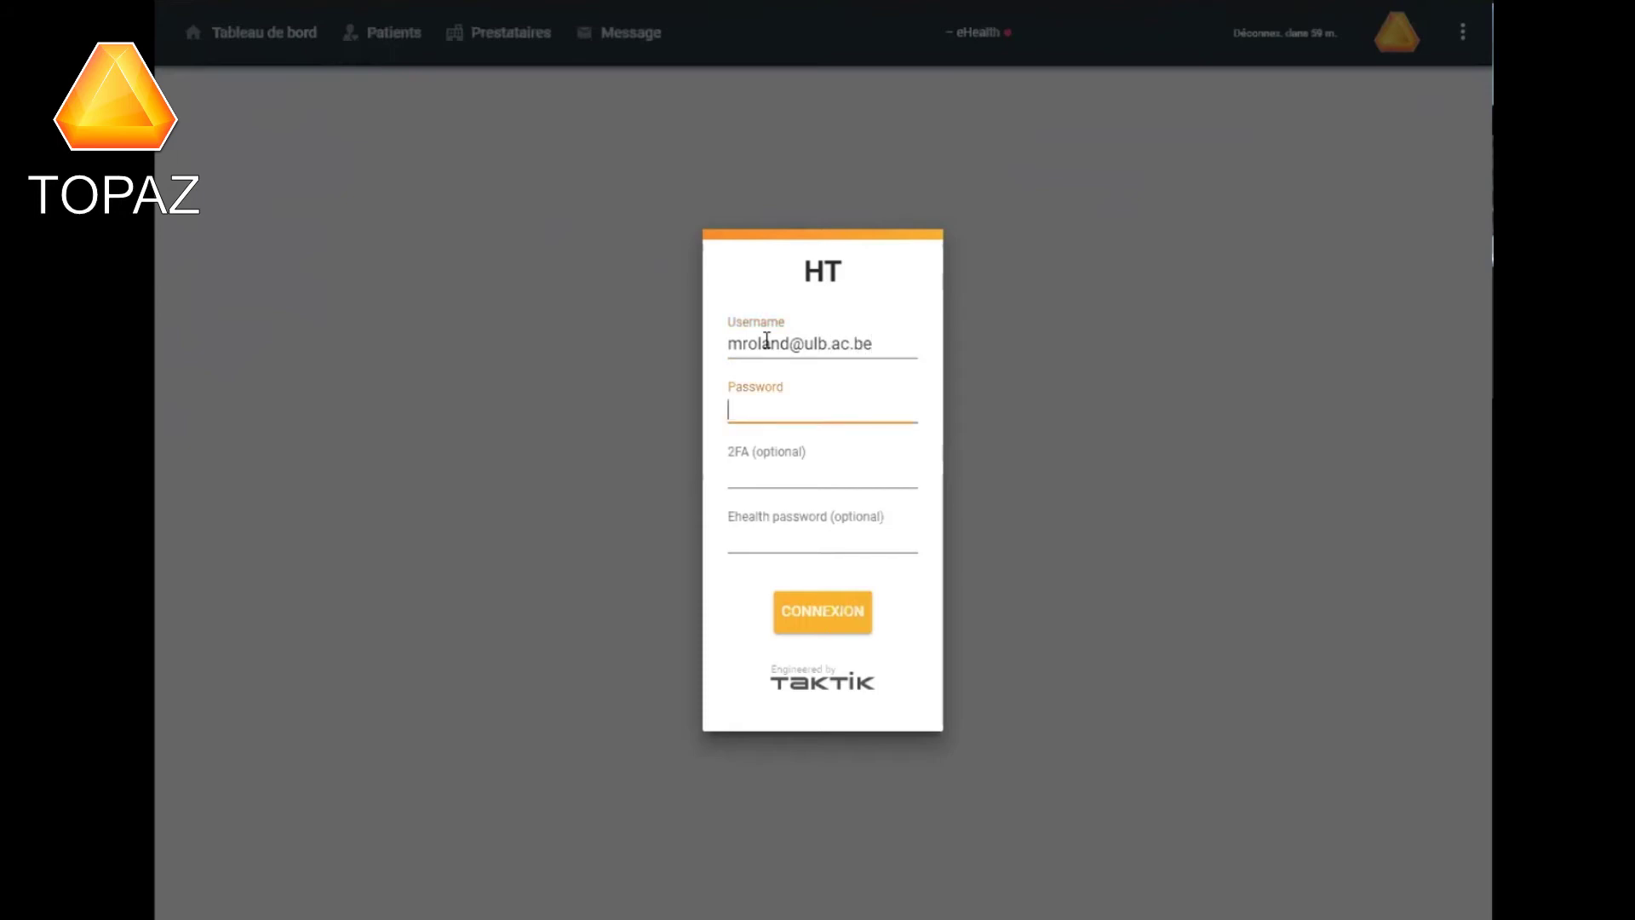
text(••••)
key(Return)
text(•)
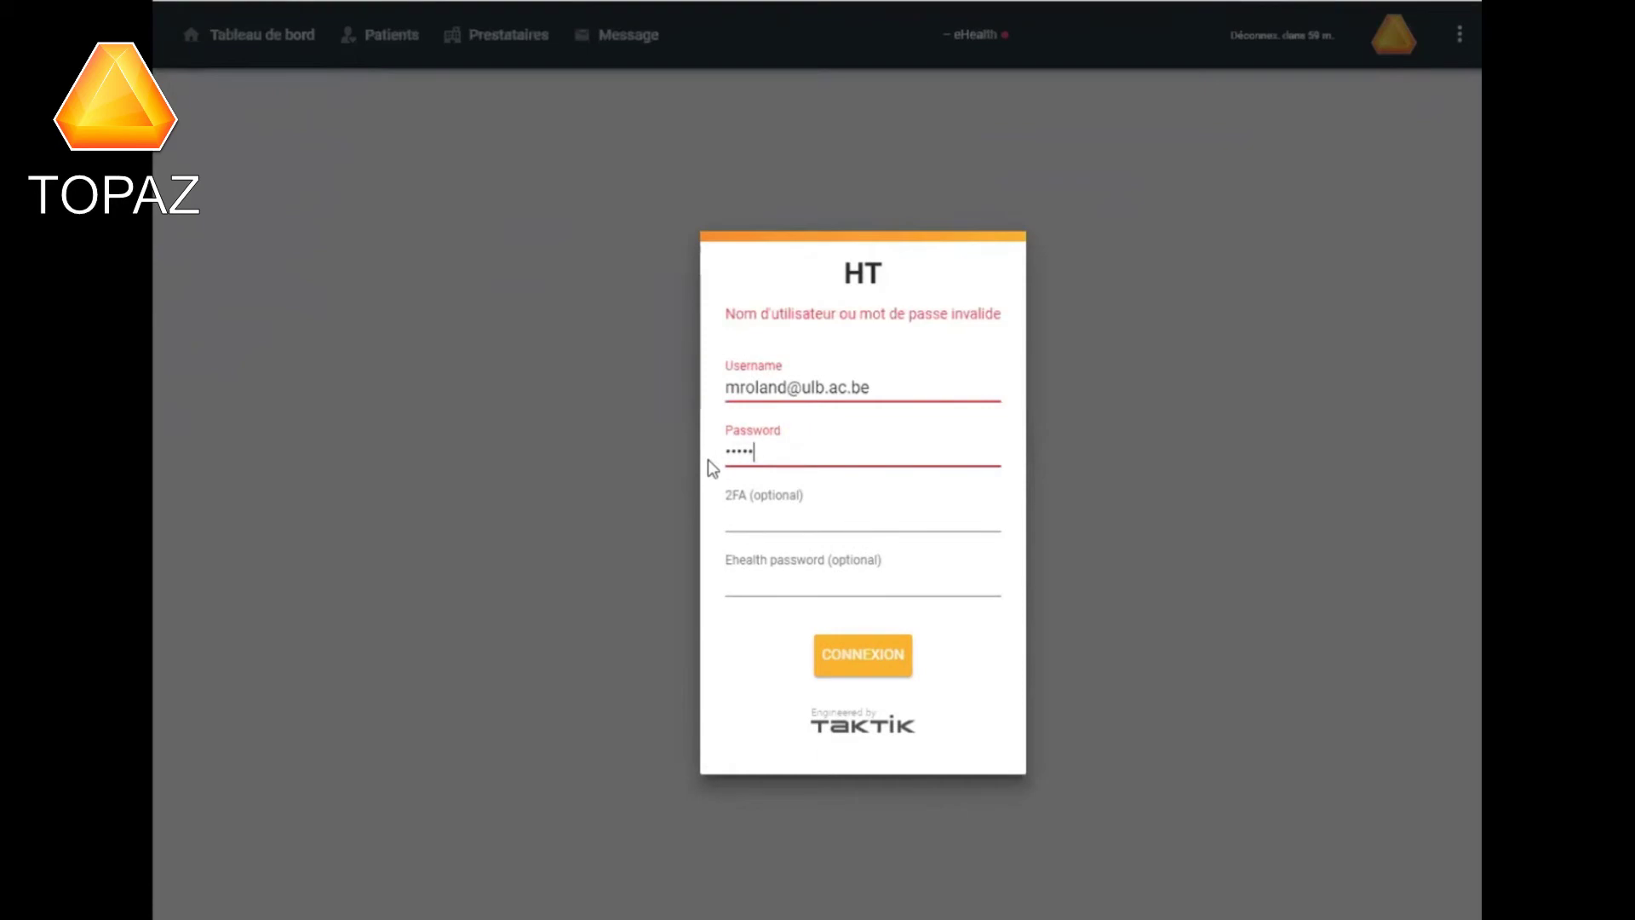
text(••••)
click(828, 647)
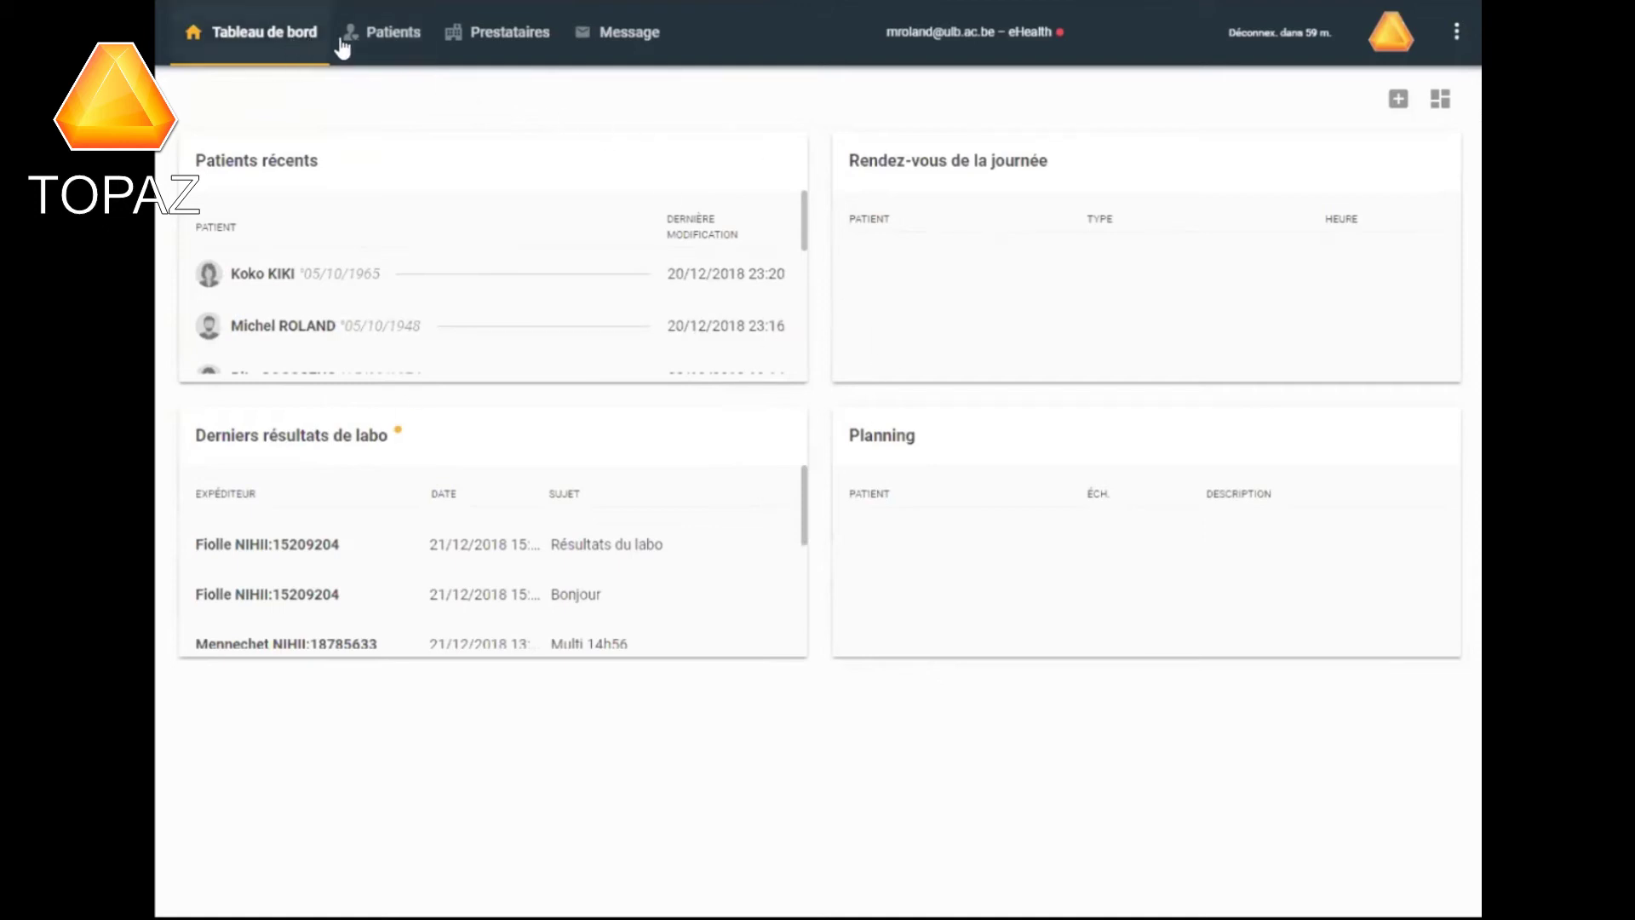
Find the matching provider under Prestataires, view their patient list, then go to Message.
click(387, 38)
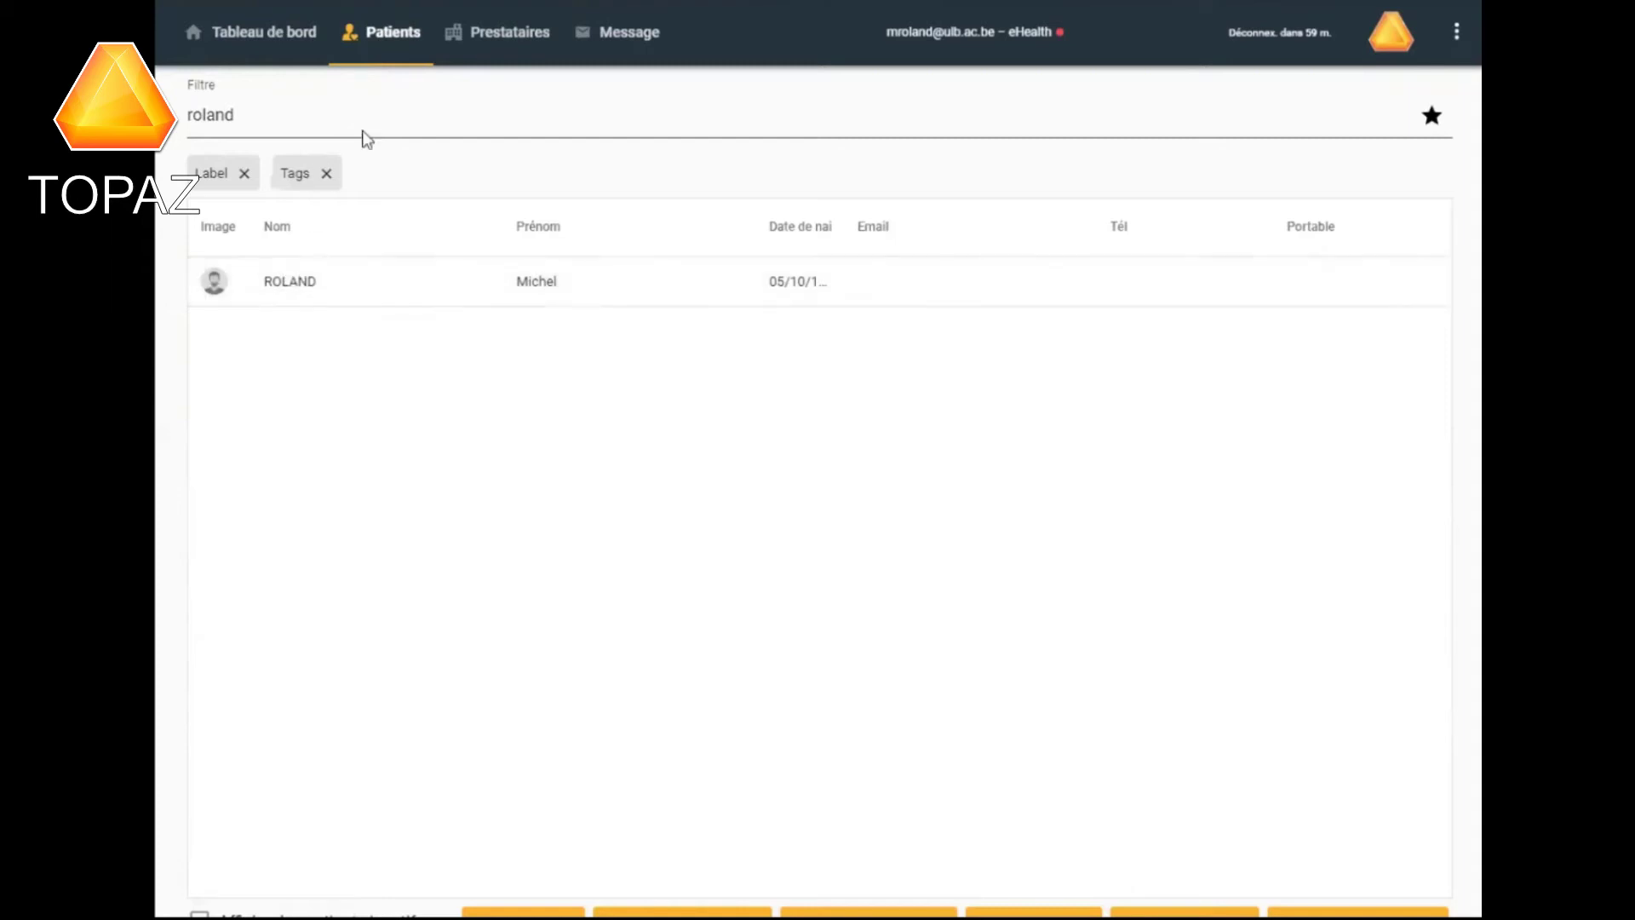
click(511, 36)
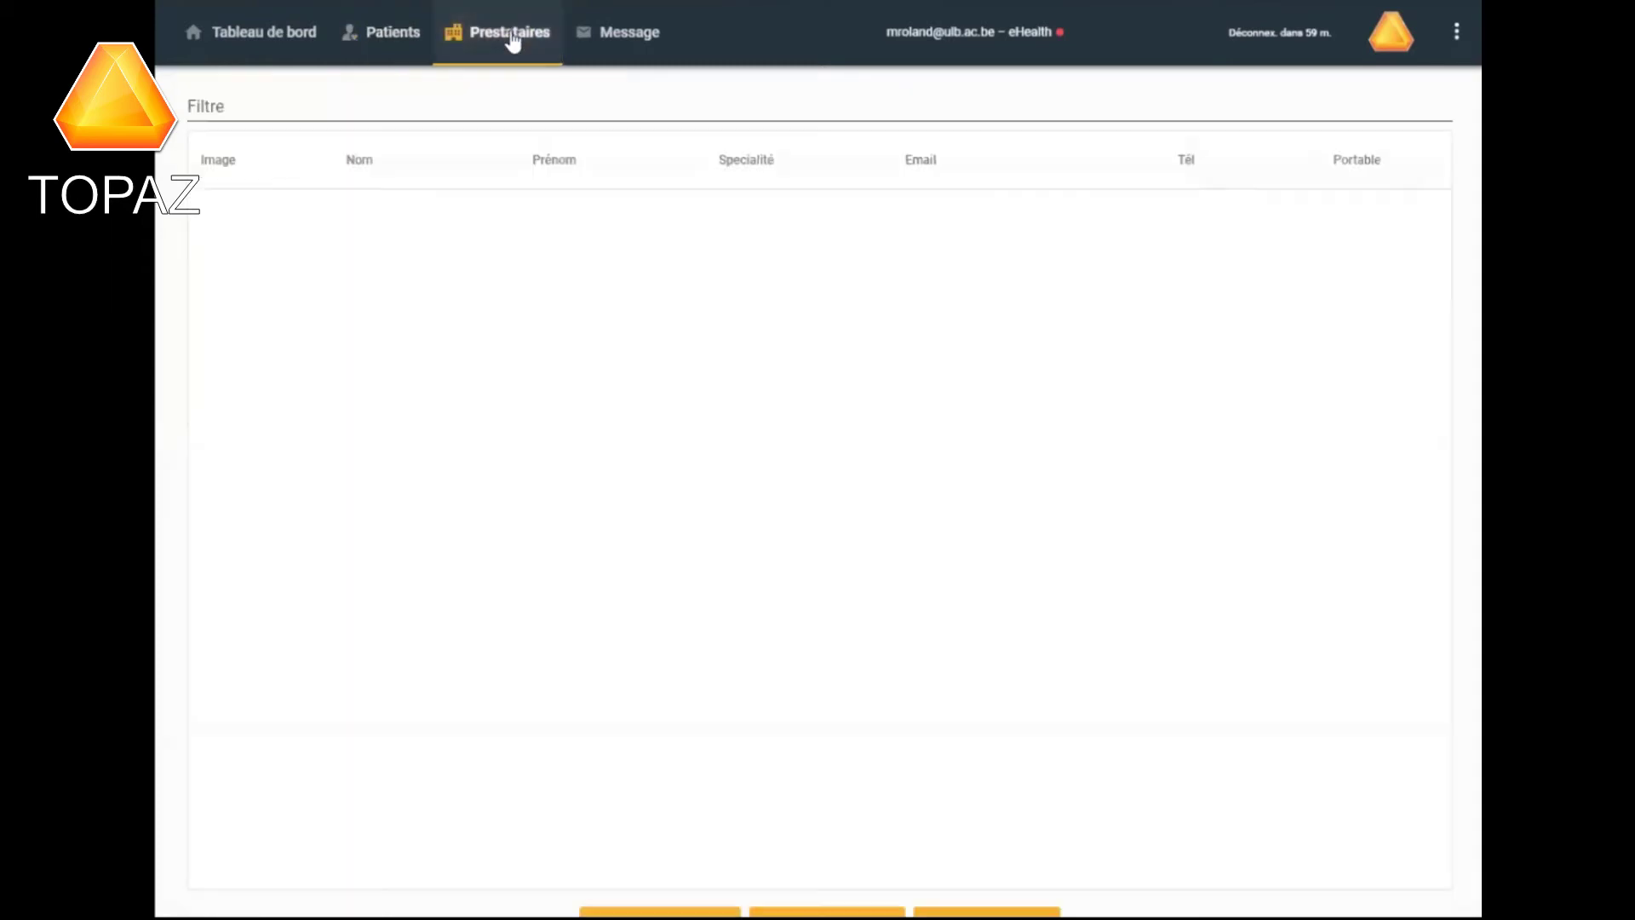
click(240, 93)
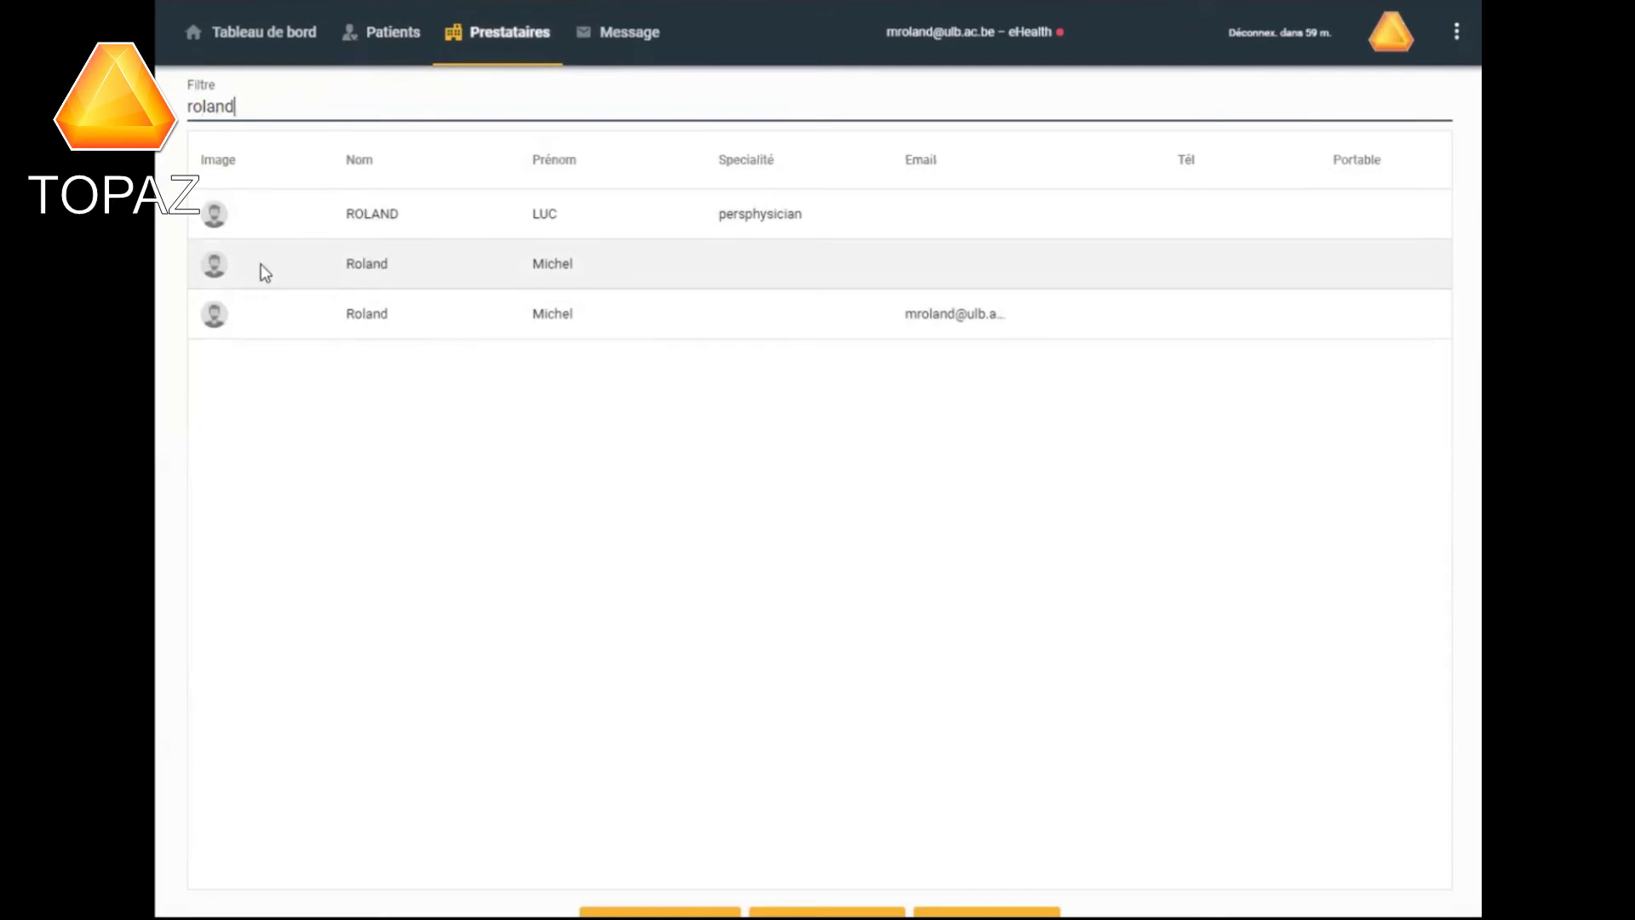
click(364, 266)
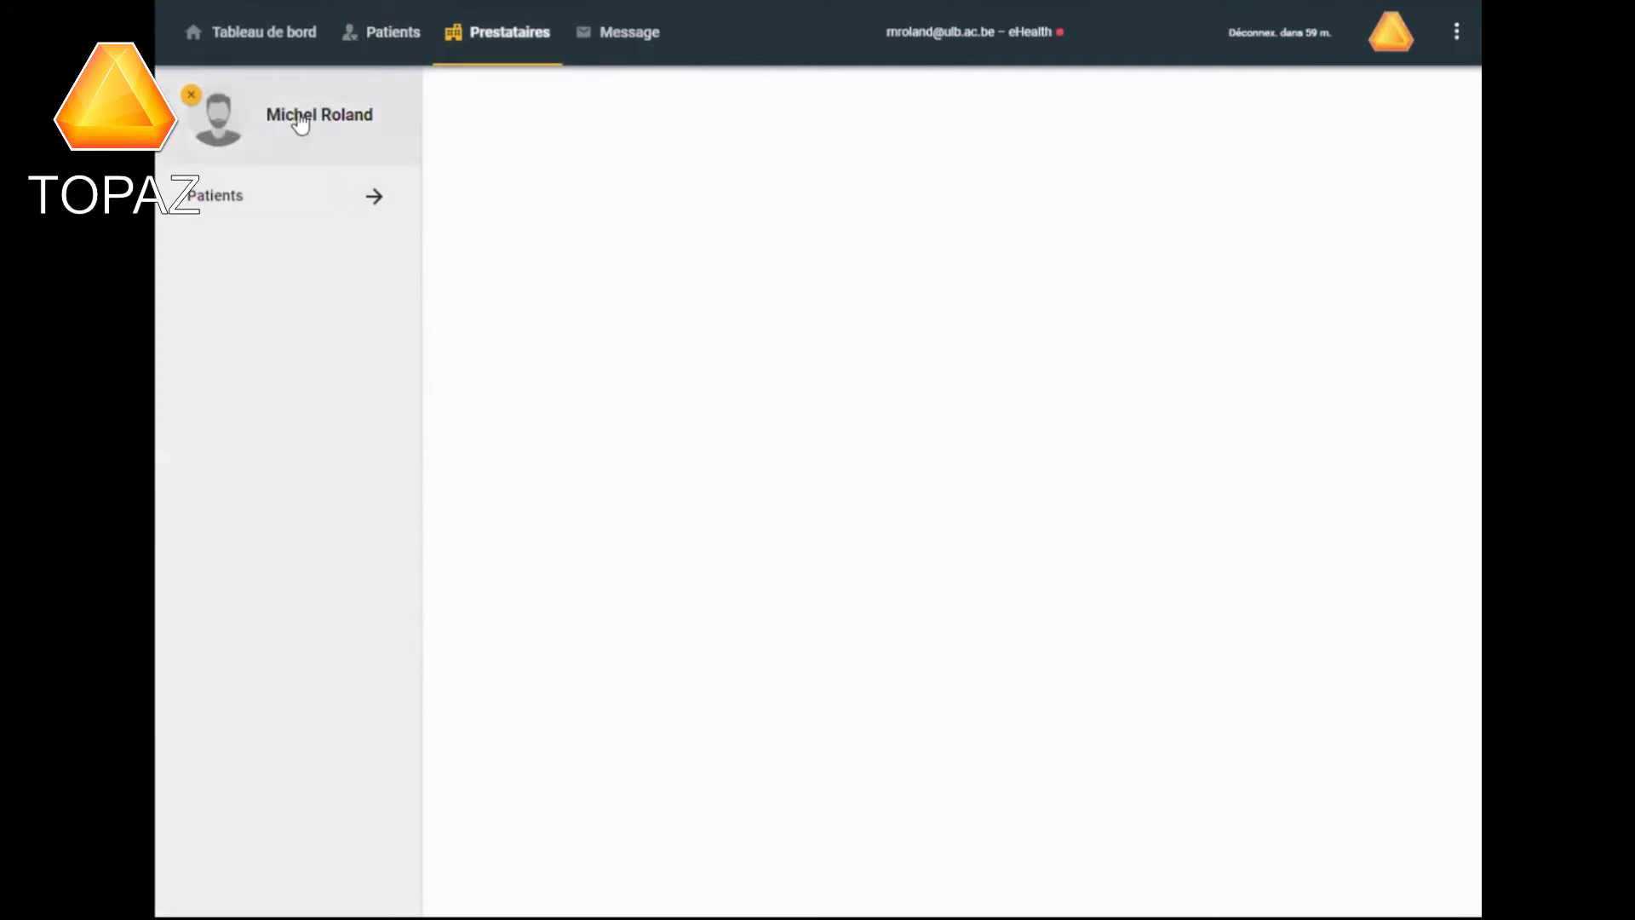
click(376, 201)
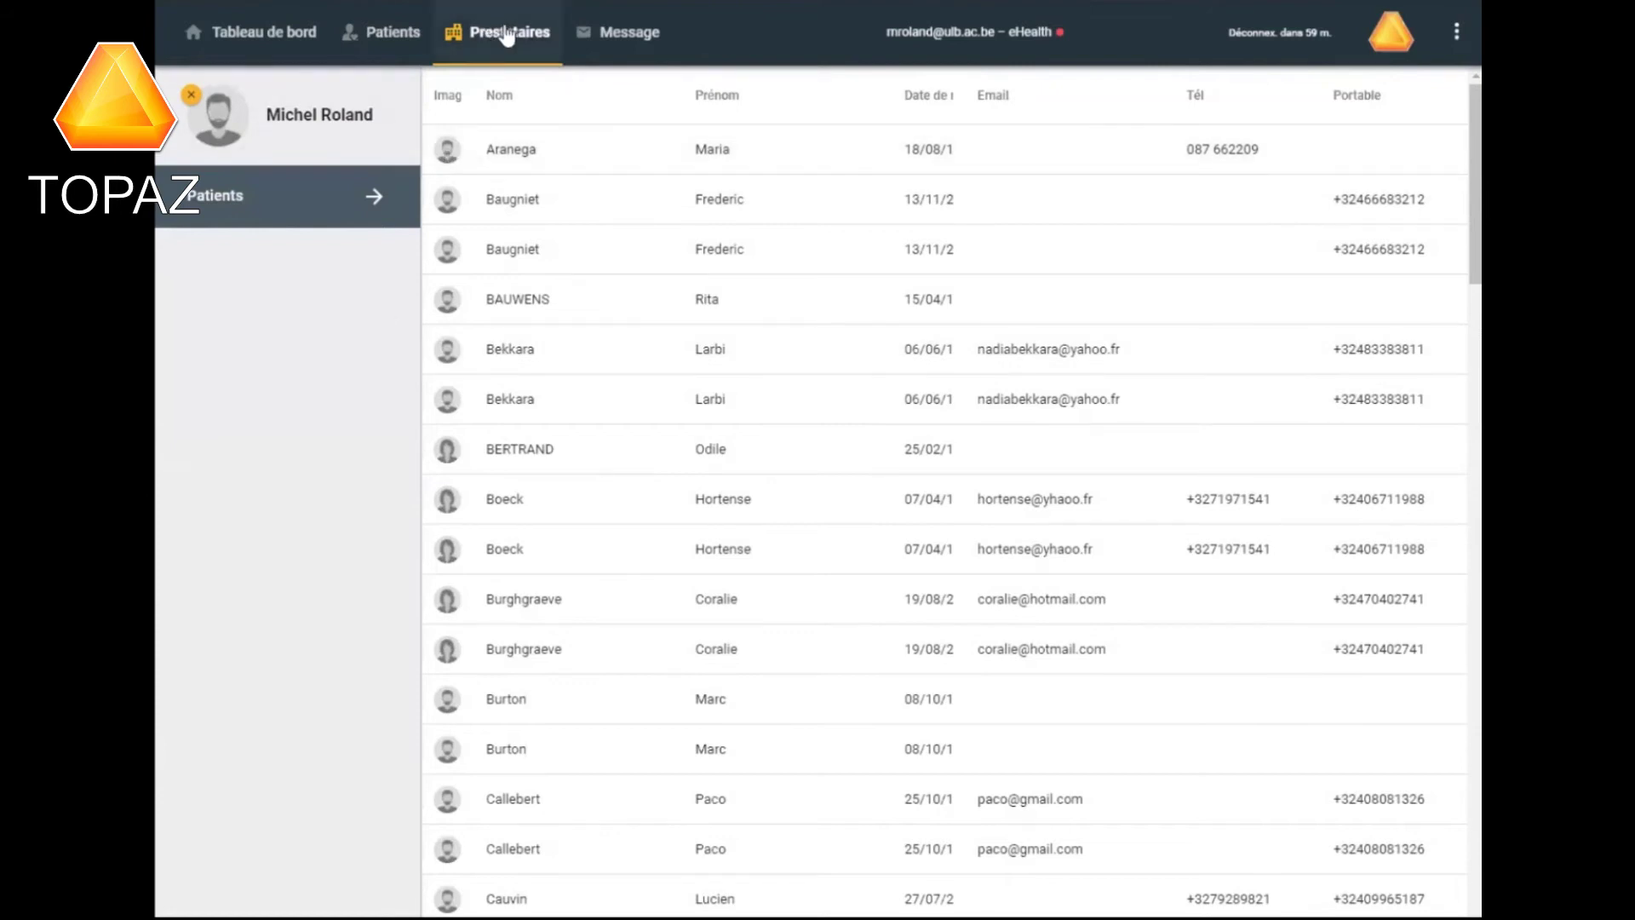
click(616, 34)
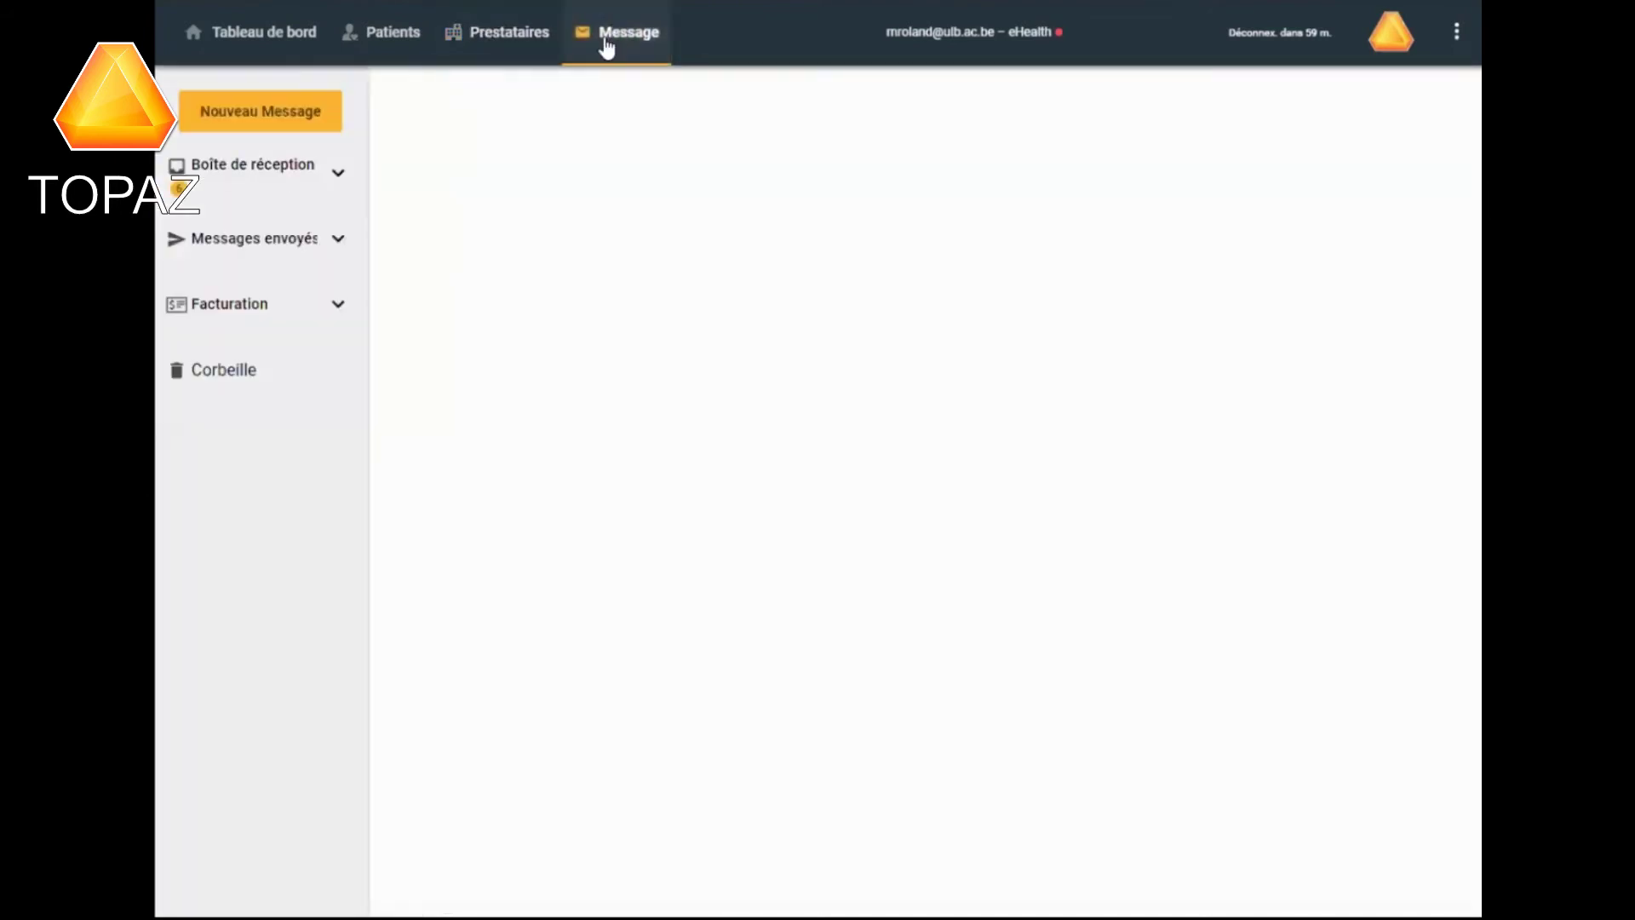
Check the My Carenet inbox and the Facturation categories, then return to Patients.
click(337, 172)
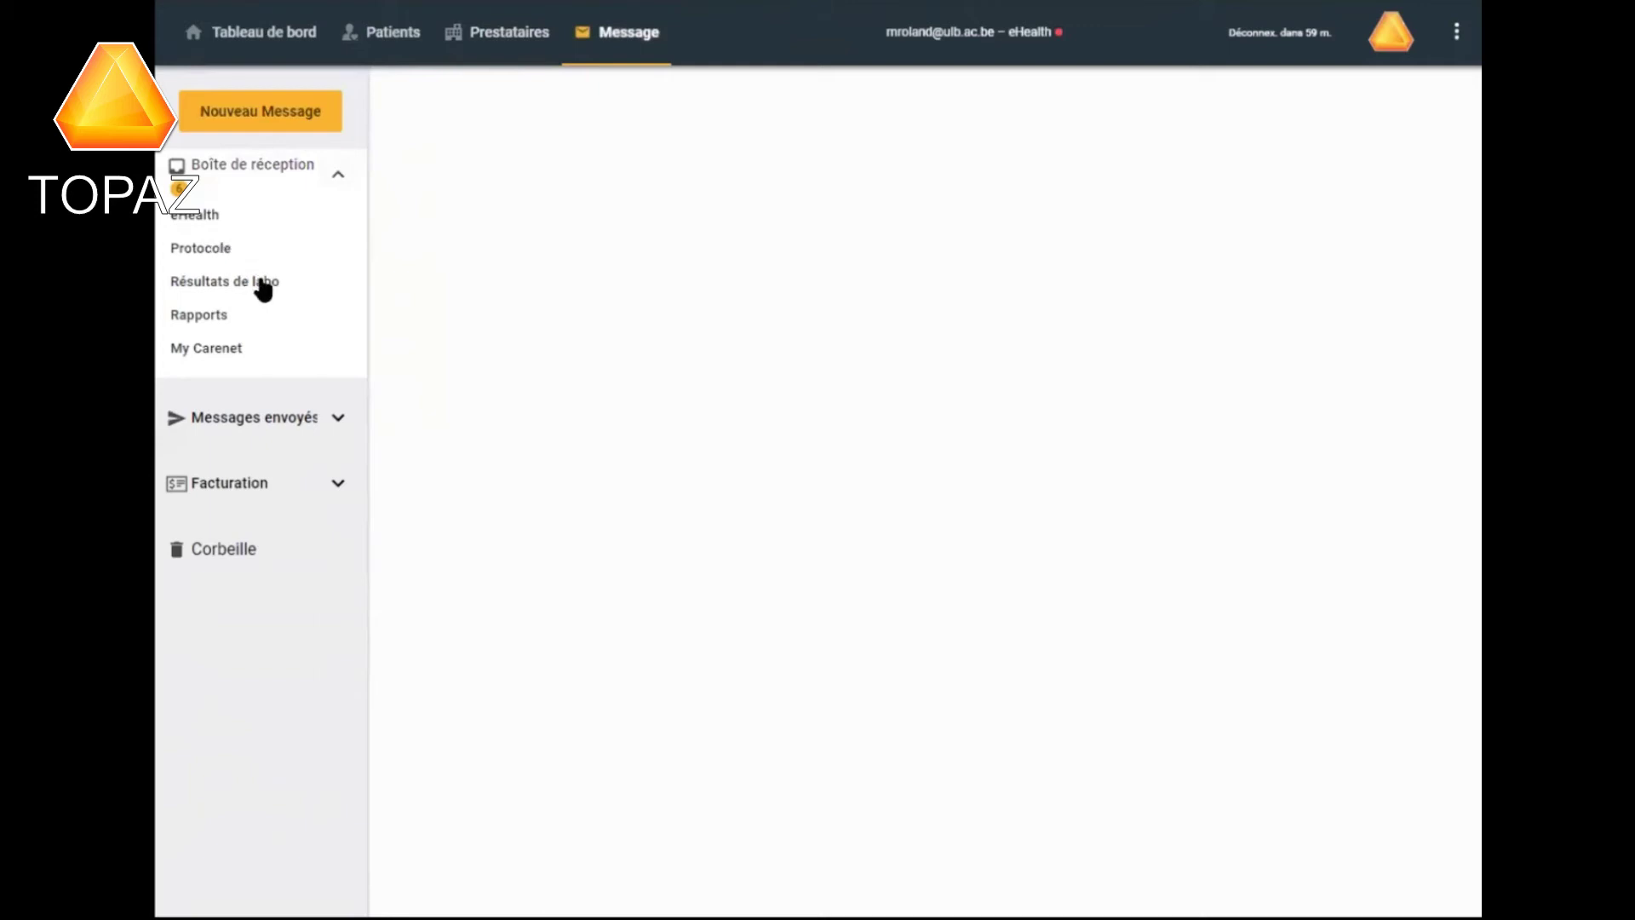
click(230, 352)
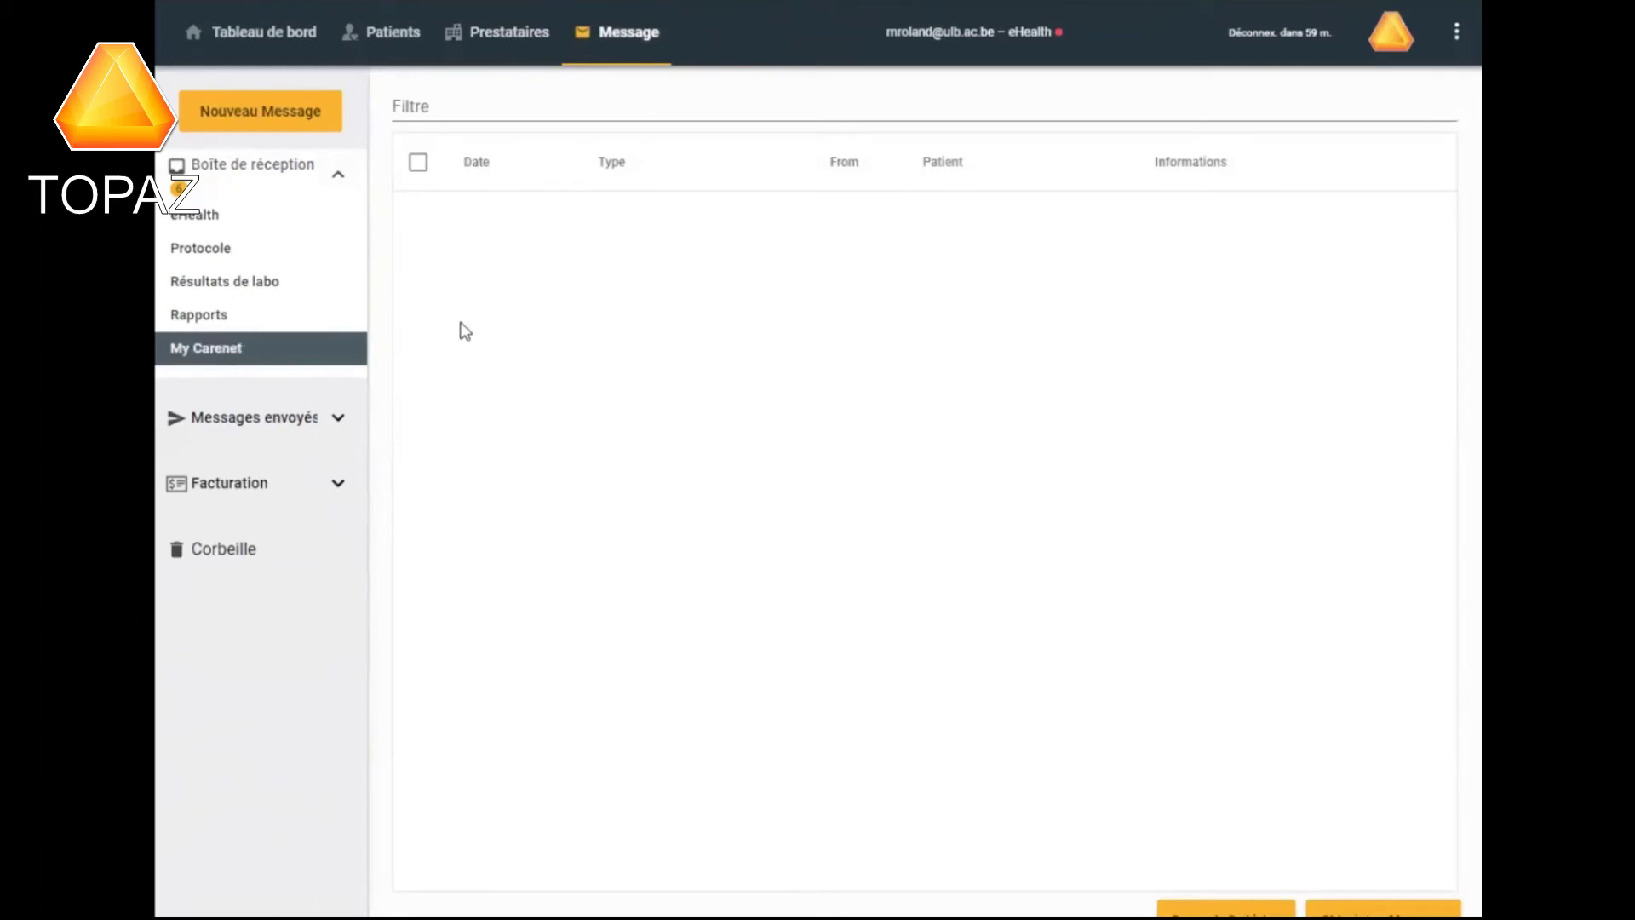
click(337, 485)
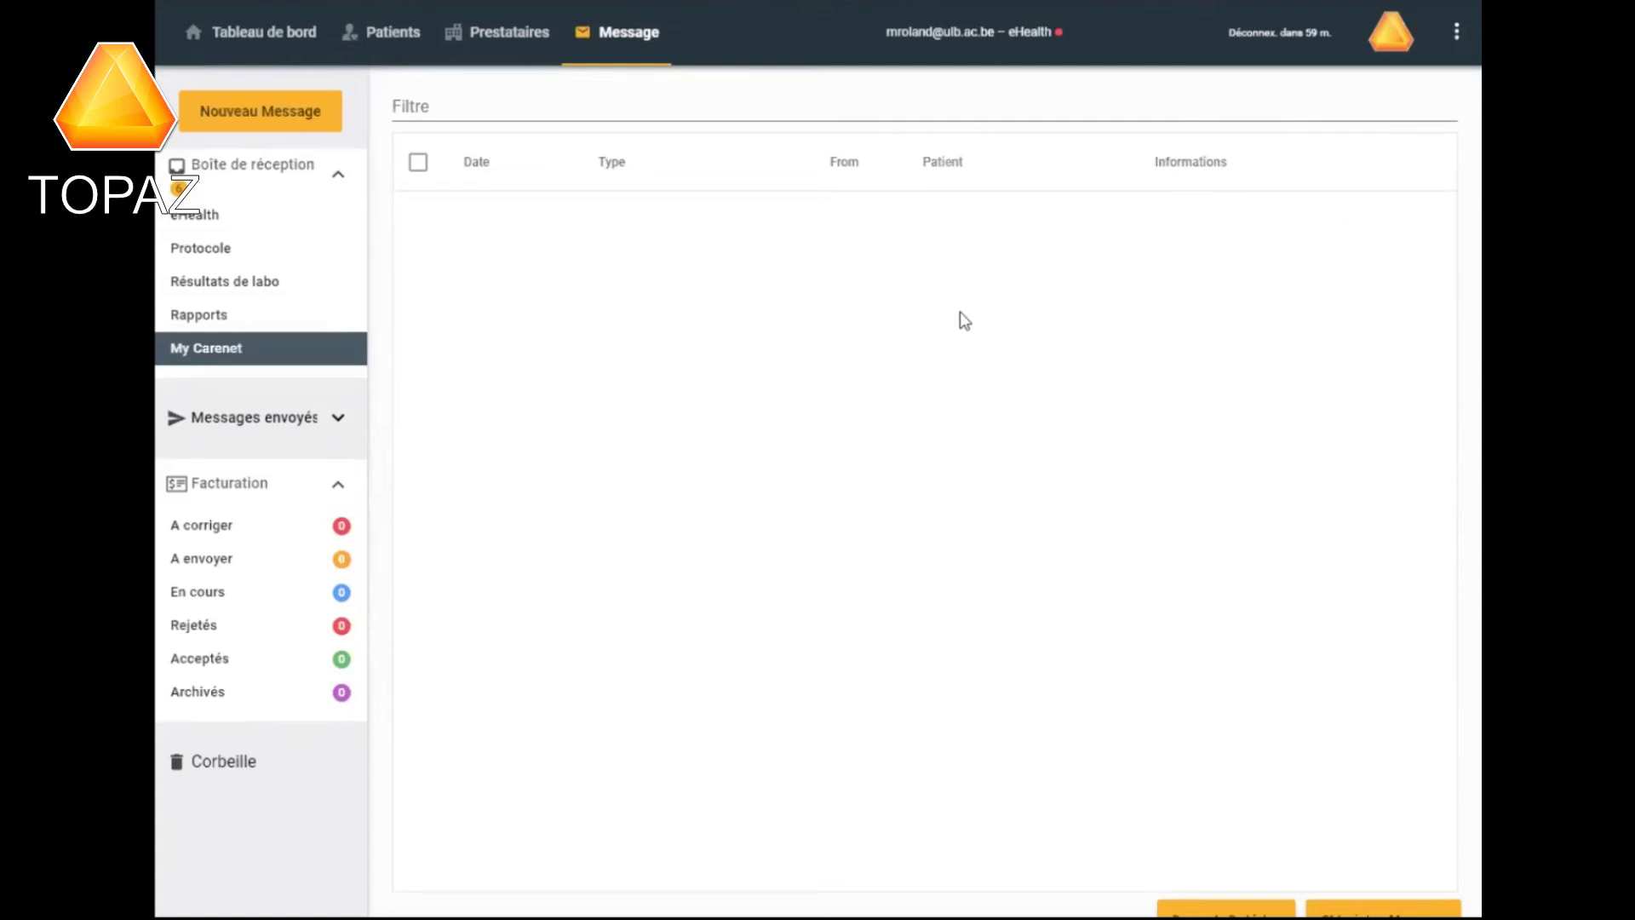
click(383, 39)
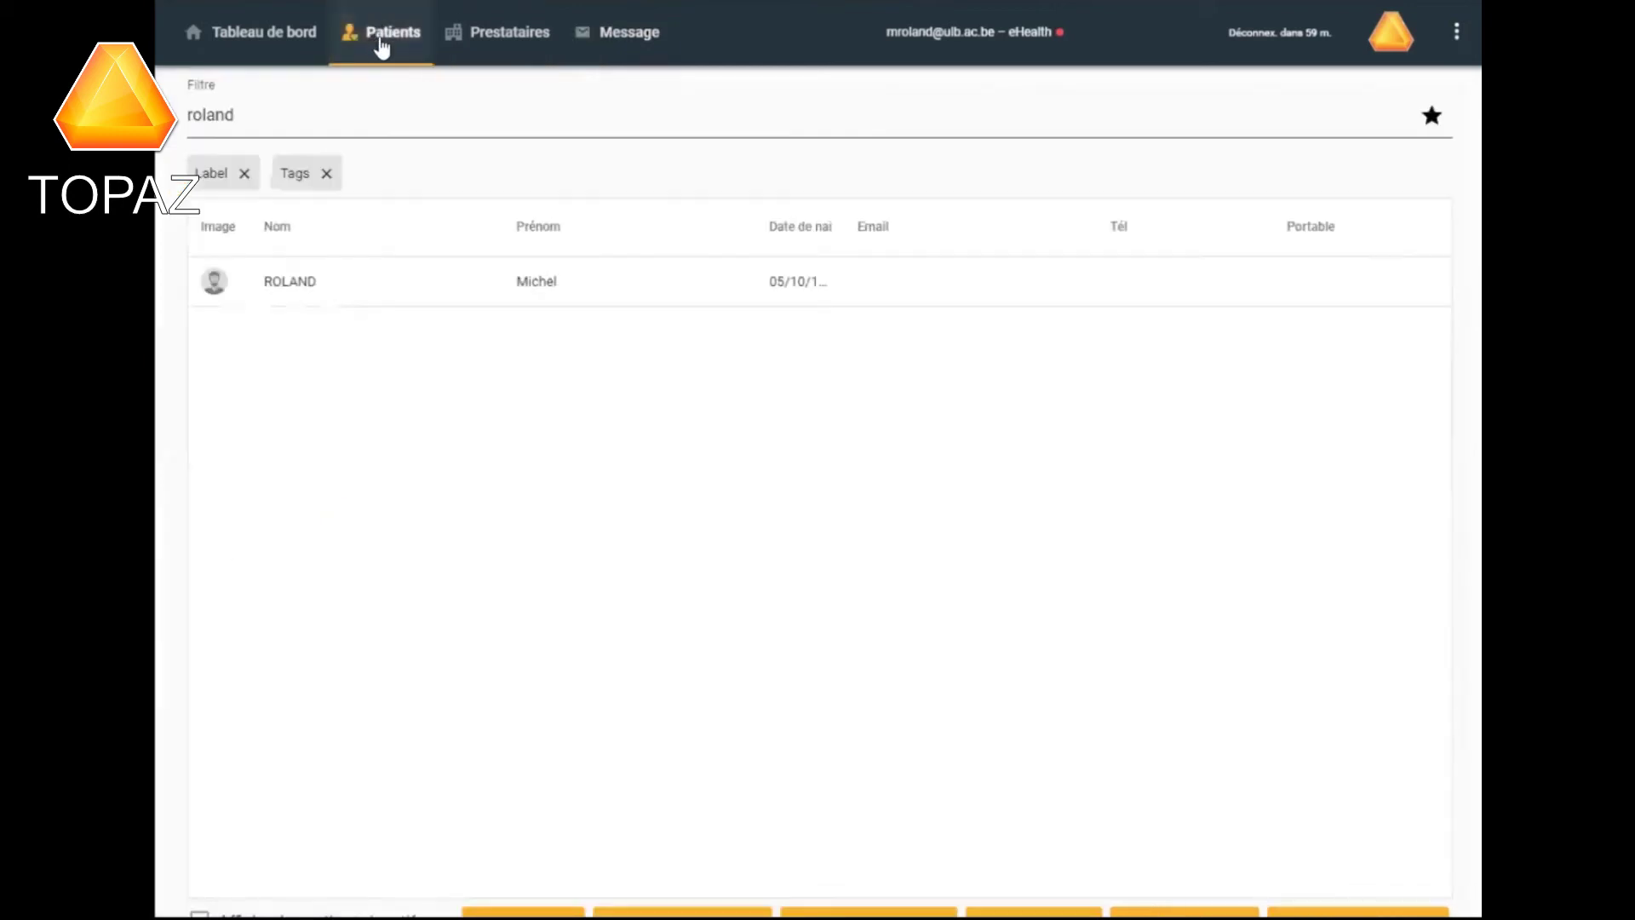
Filter the Patients list by the patient's surname, then clear it and try a shorter search.
drag(235, 115, 179, 123)
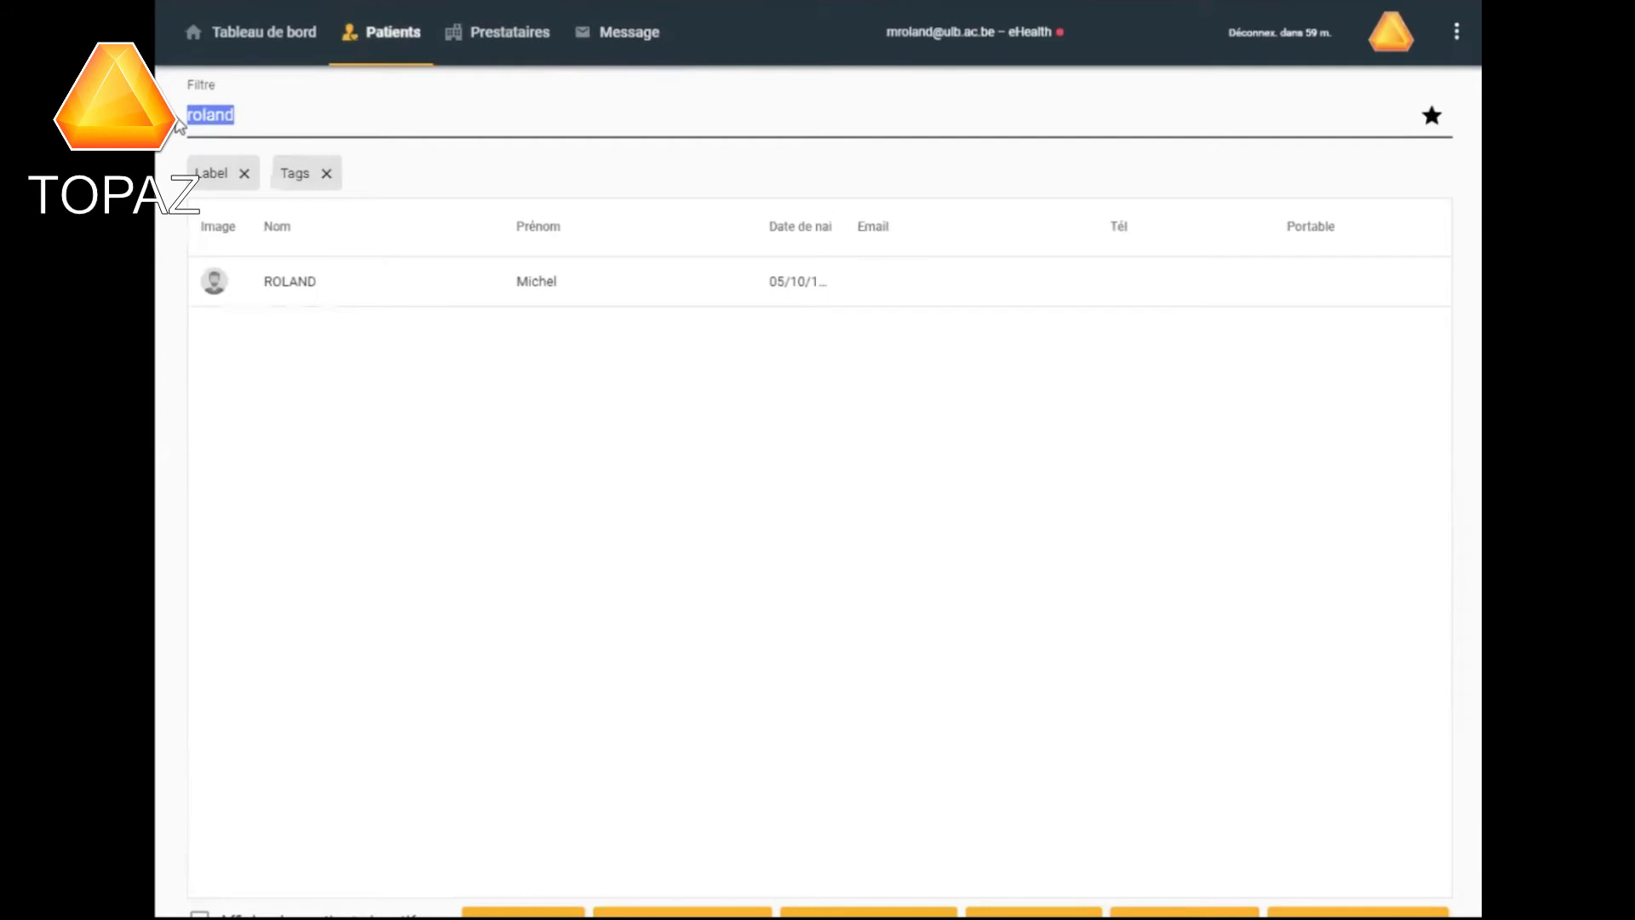
text(mayeur)
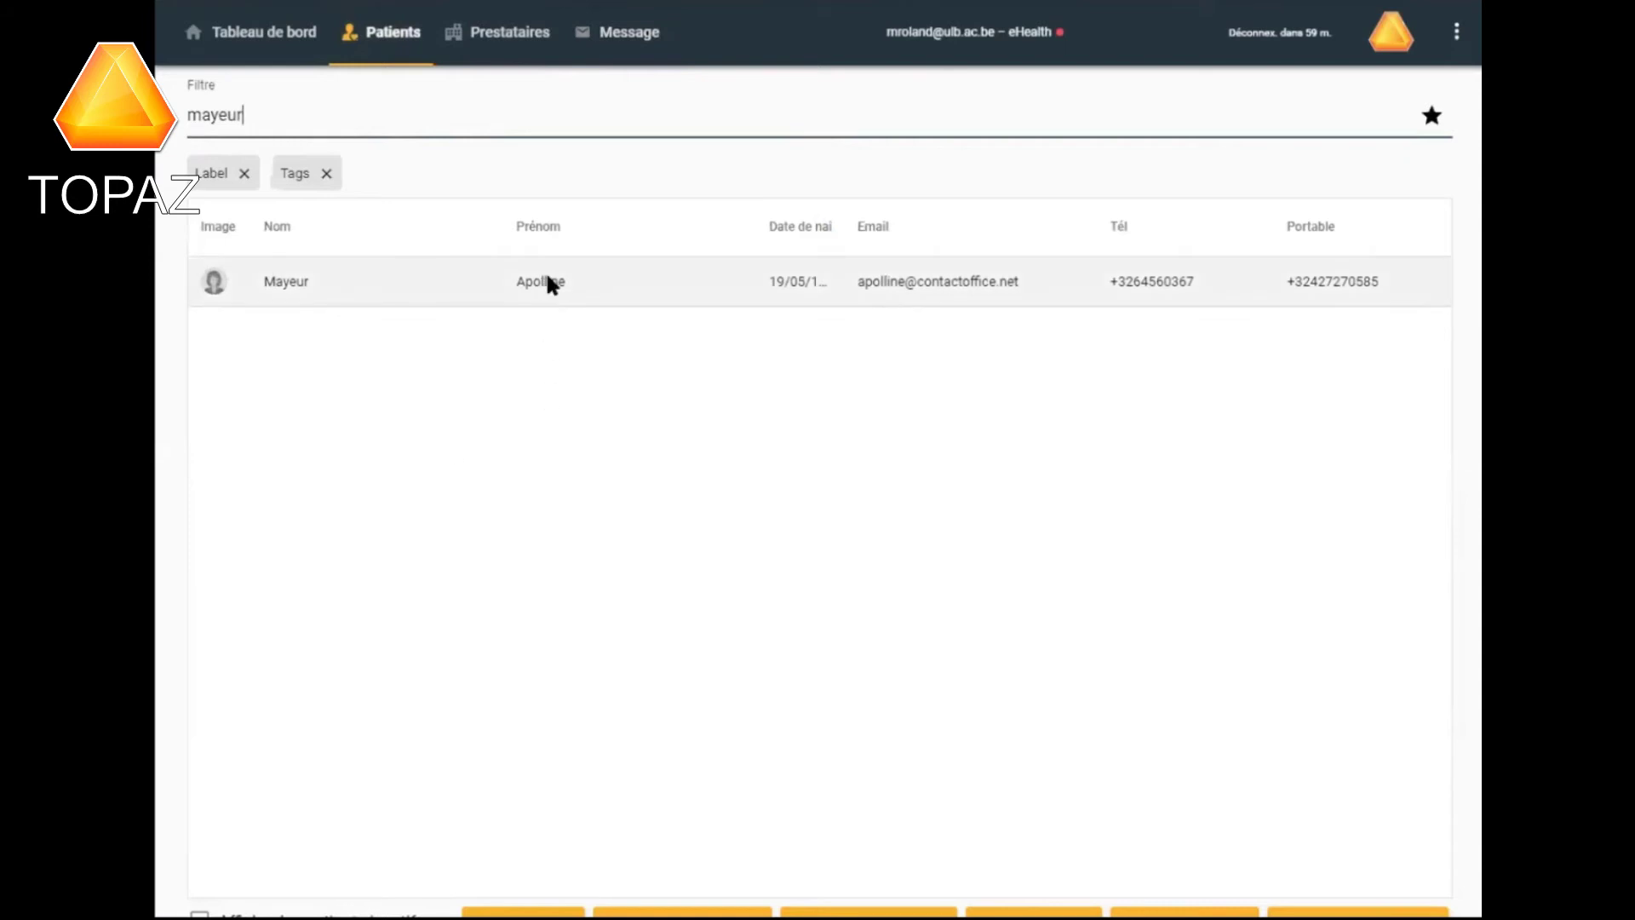
drag(242, 115, 188, 117)
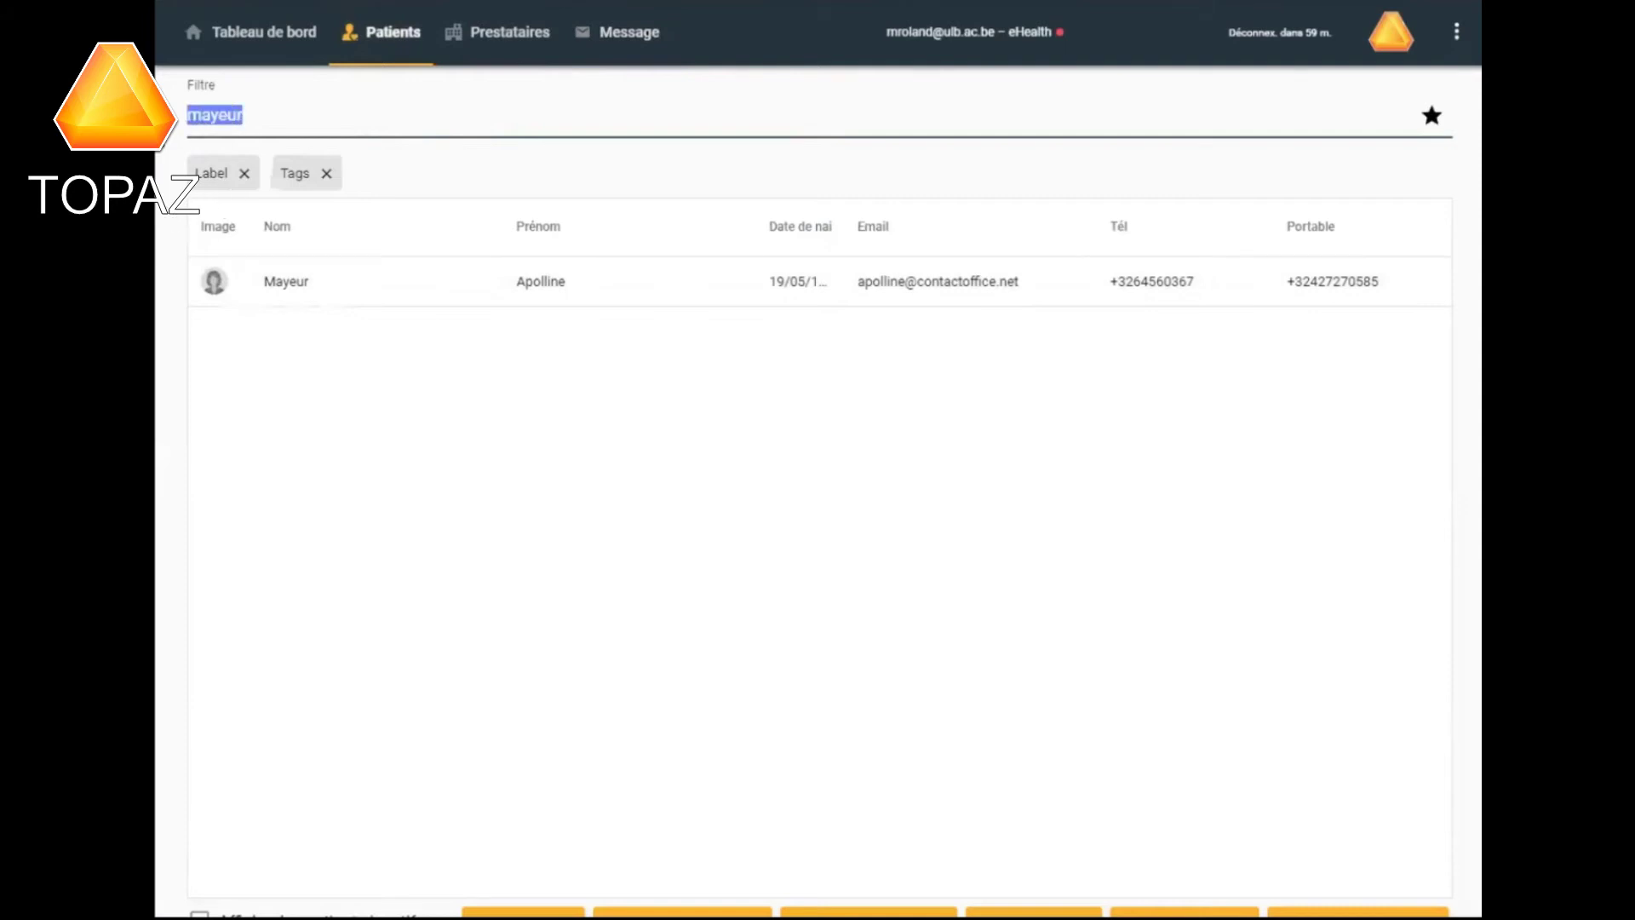
key(BackSpace)
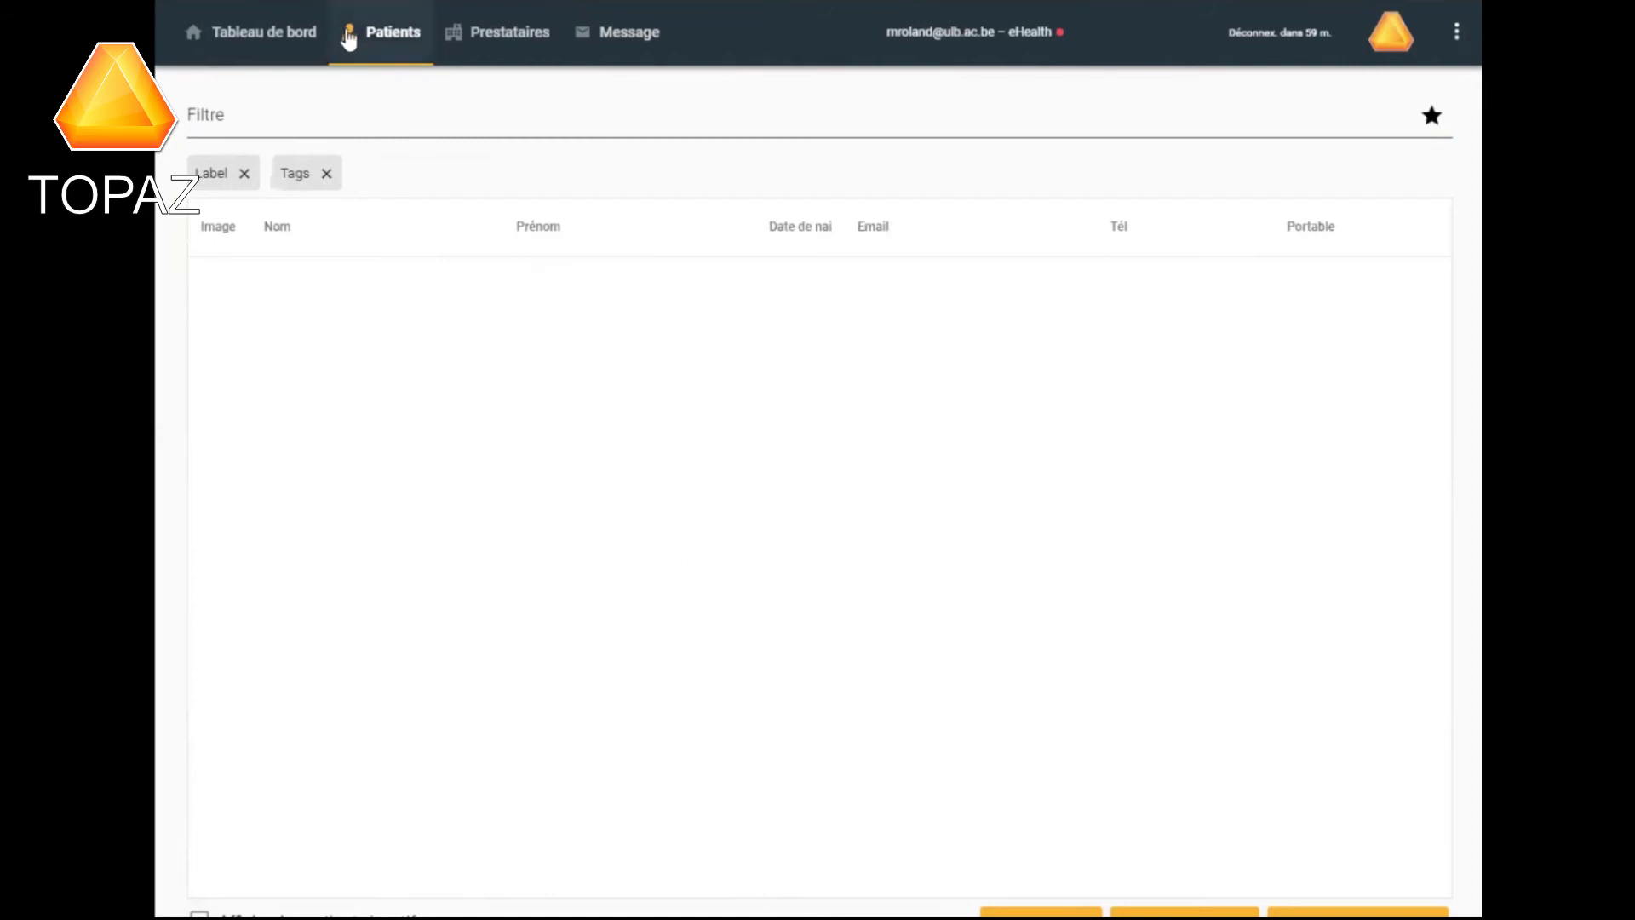
click(202, 111)
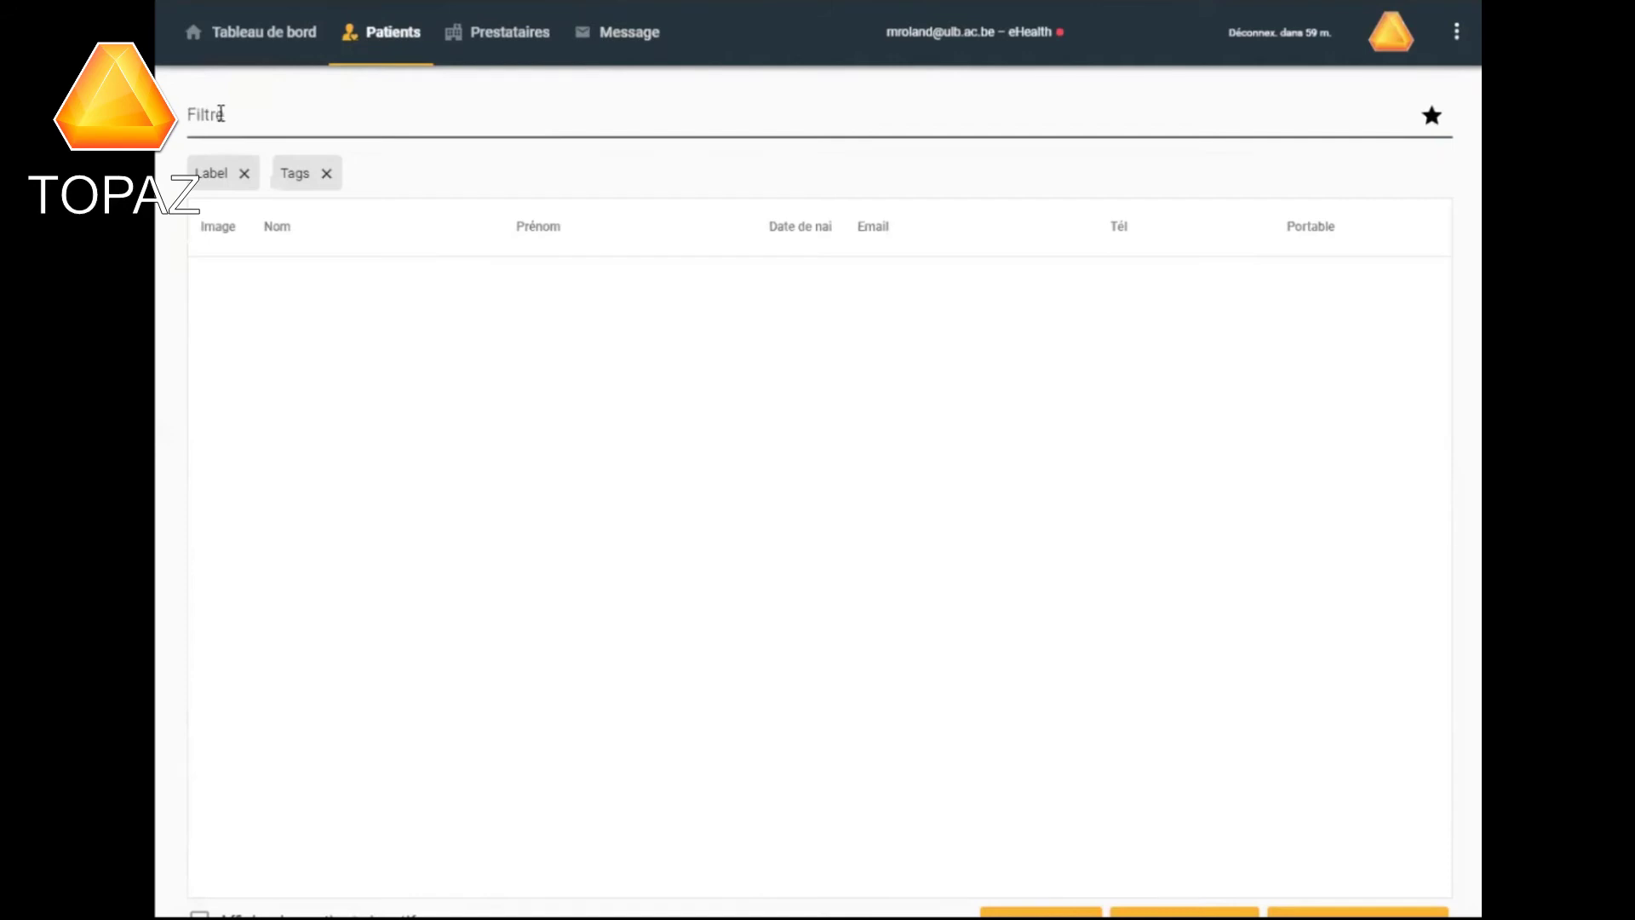
text(mayeur)
Retype a partial surname in the filter, find no match, and return to Tableau de bord.
click(379, 33)
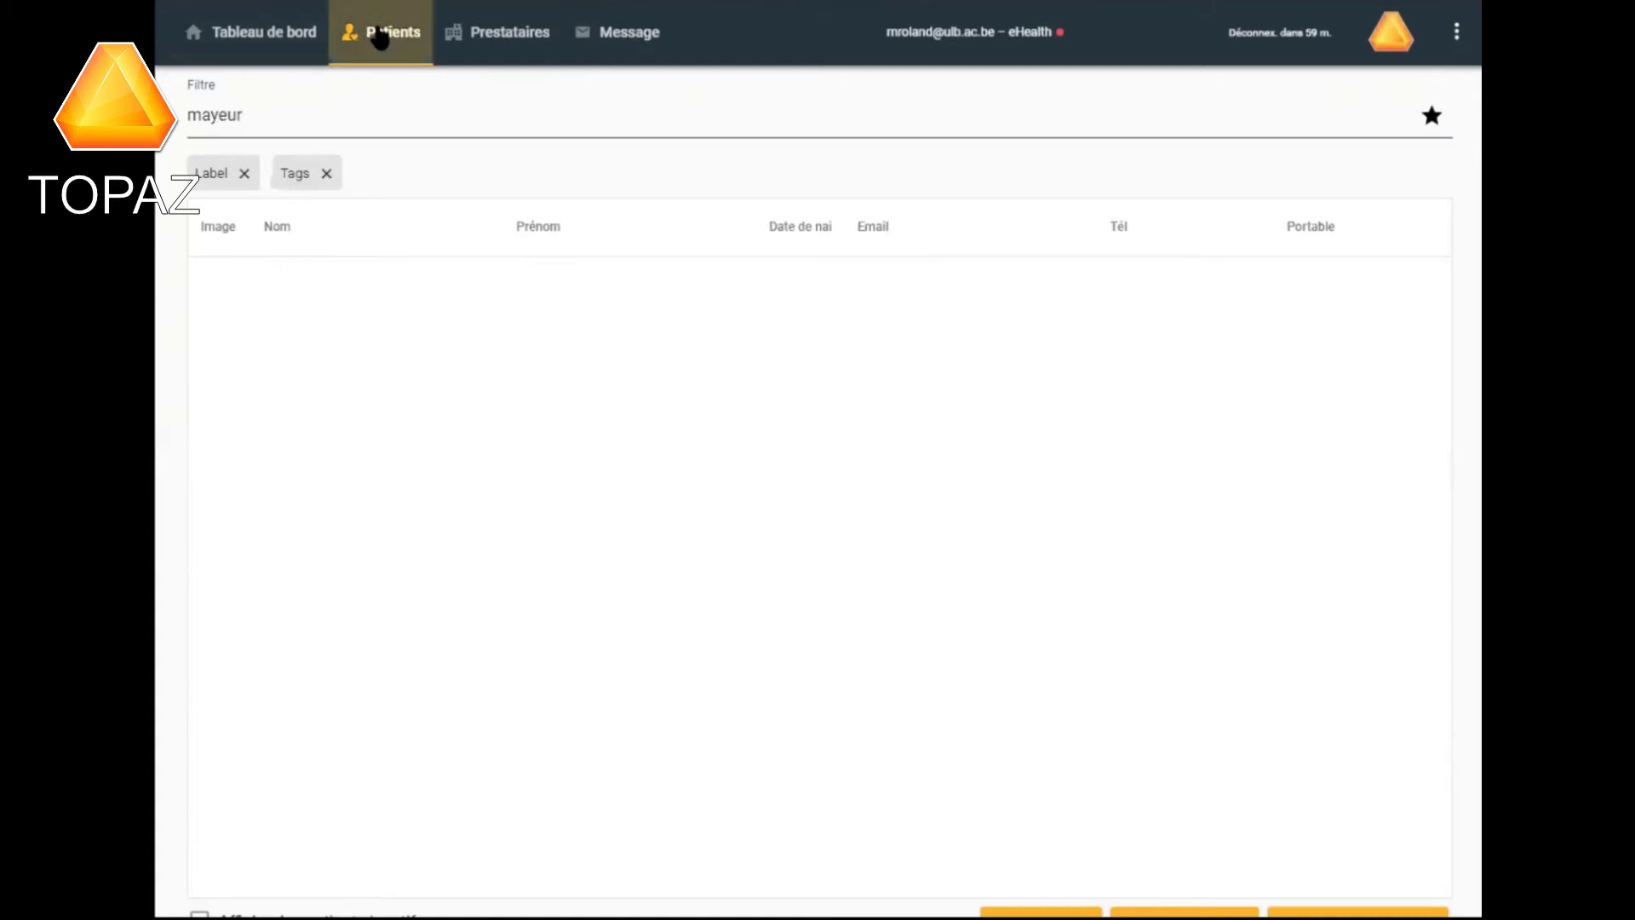
click(253, 112)
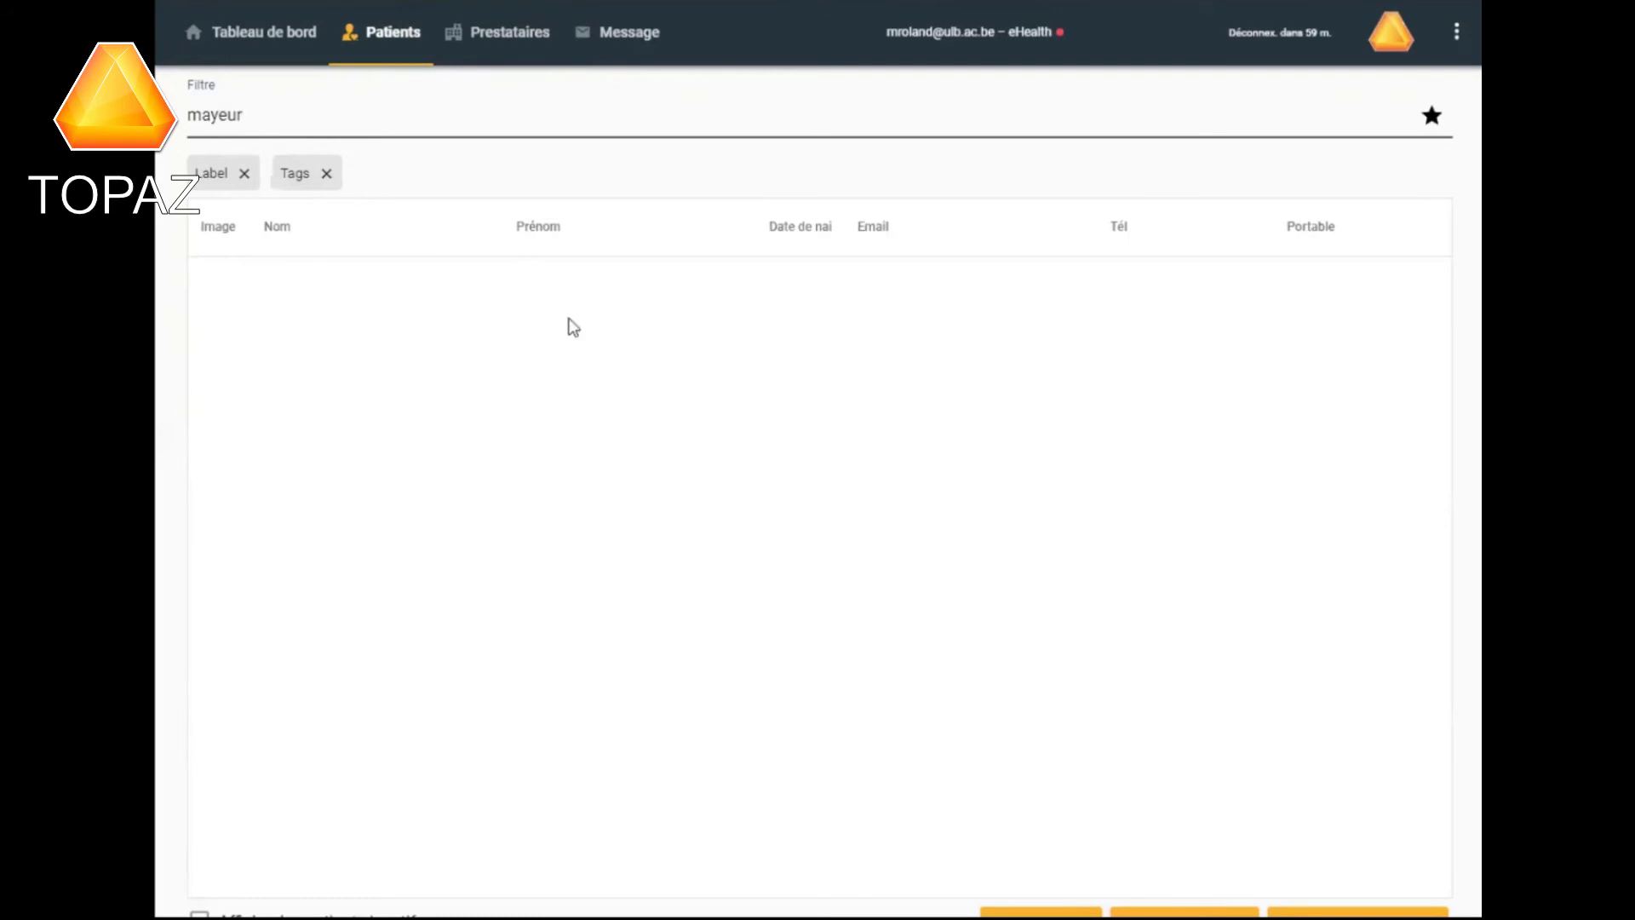
click(256, 36)
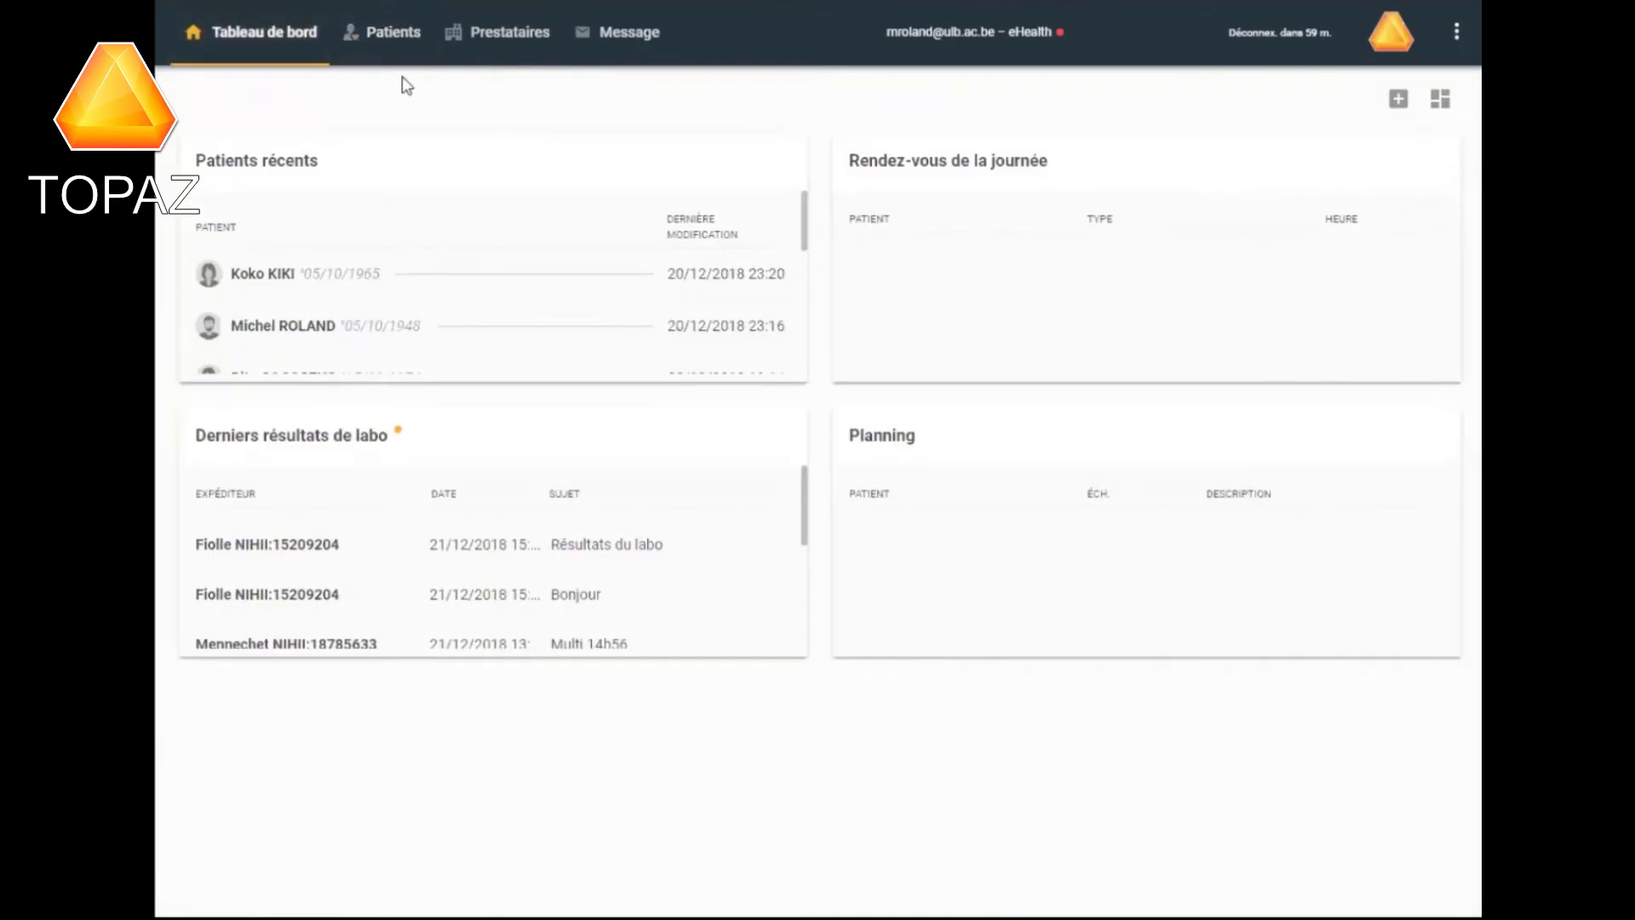
click(384, 37)
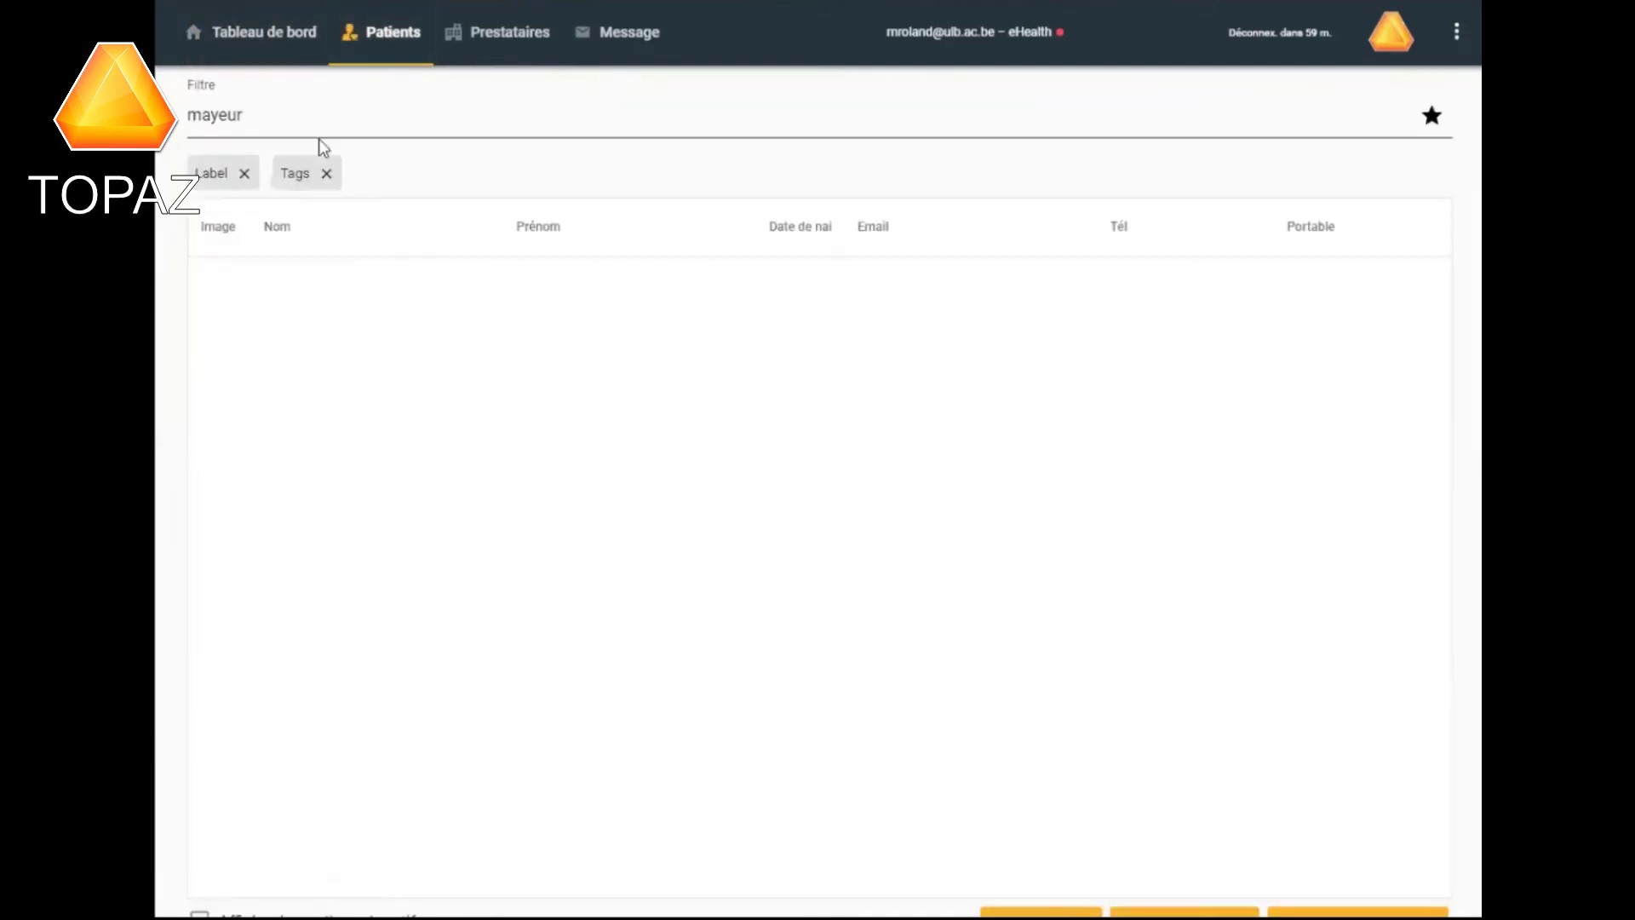
double_click(242, 116)
text(mayeu)
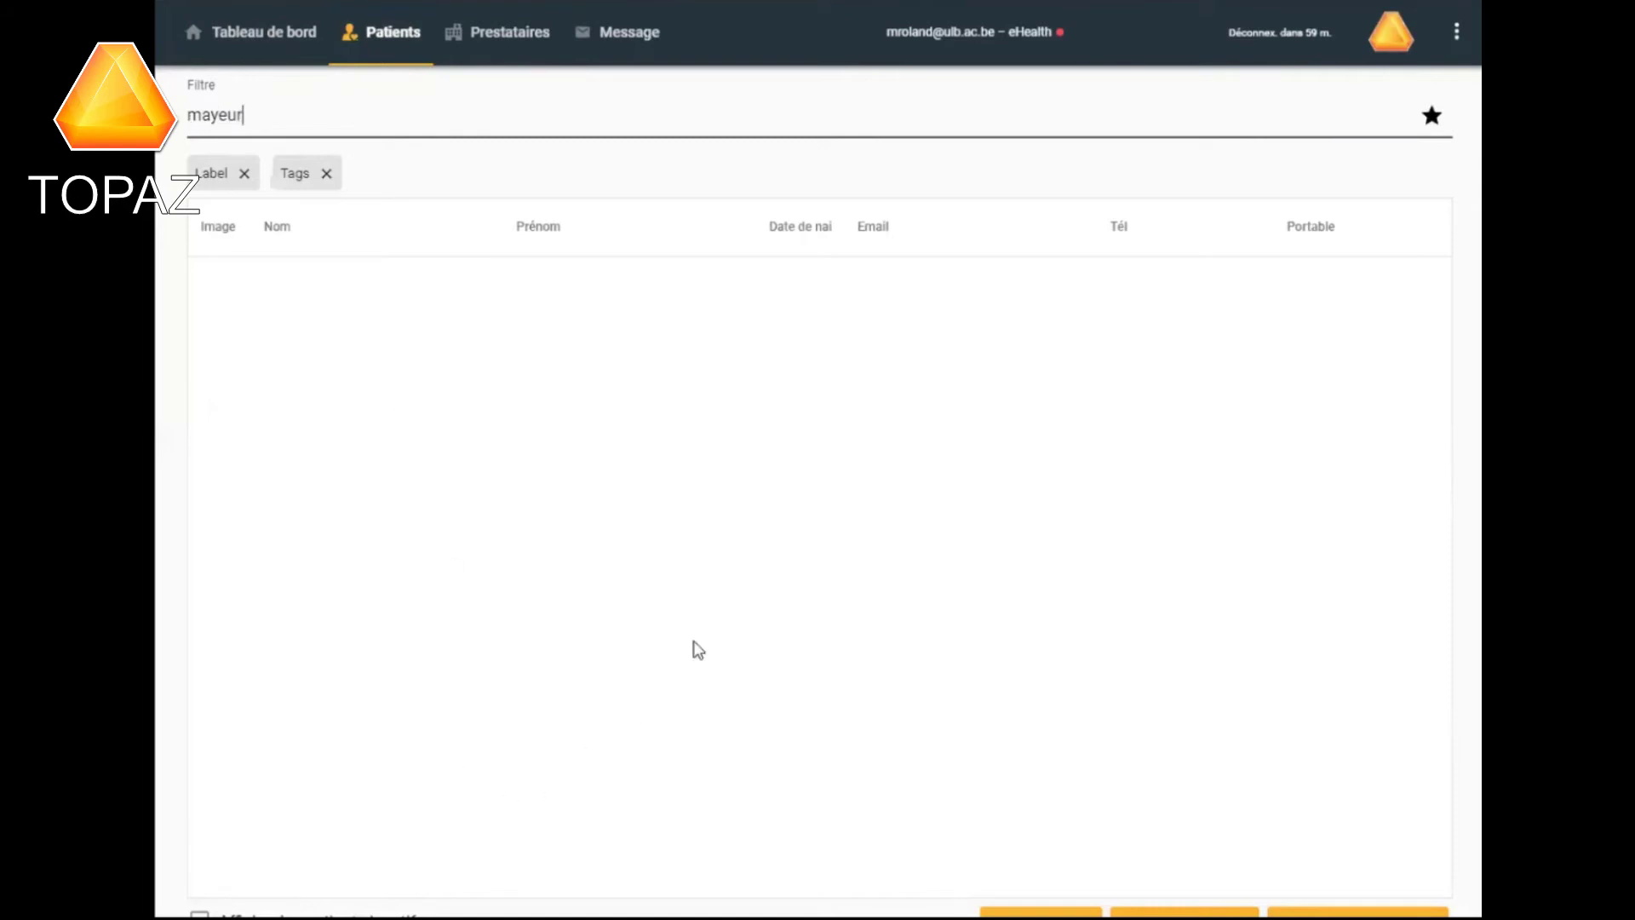
click(266, 34)
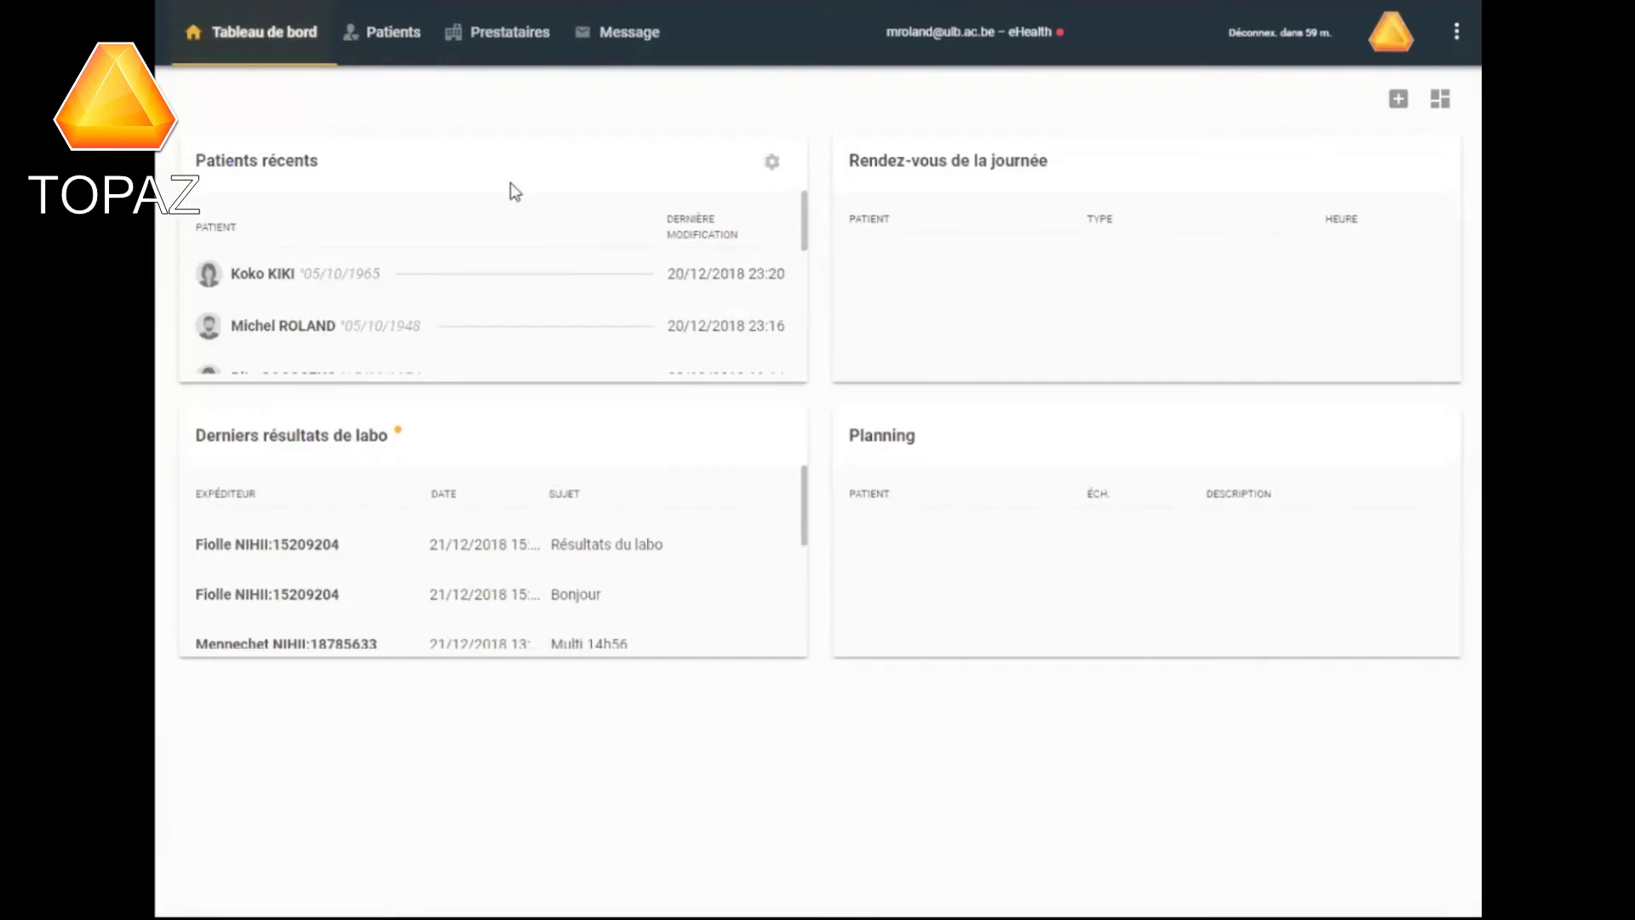
Open the first patient listed under Patients récents.
click(290, 278)
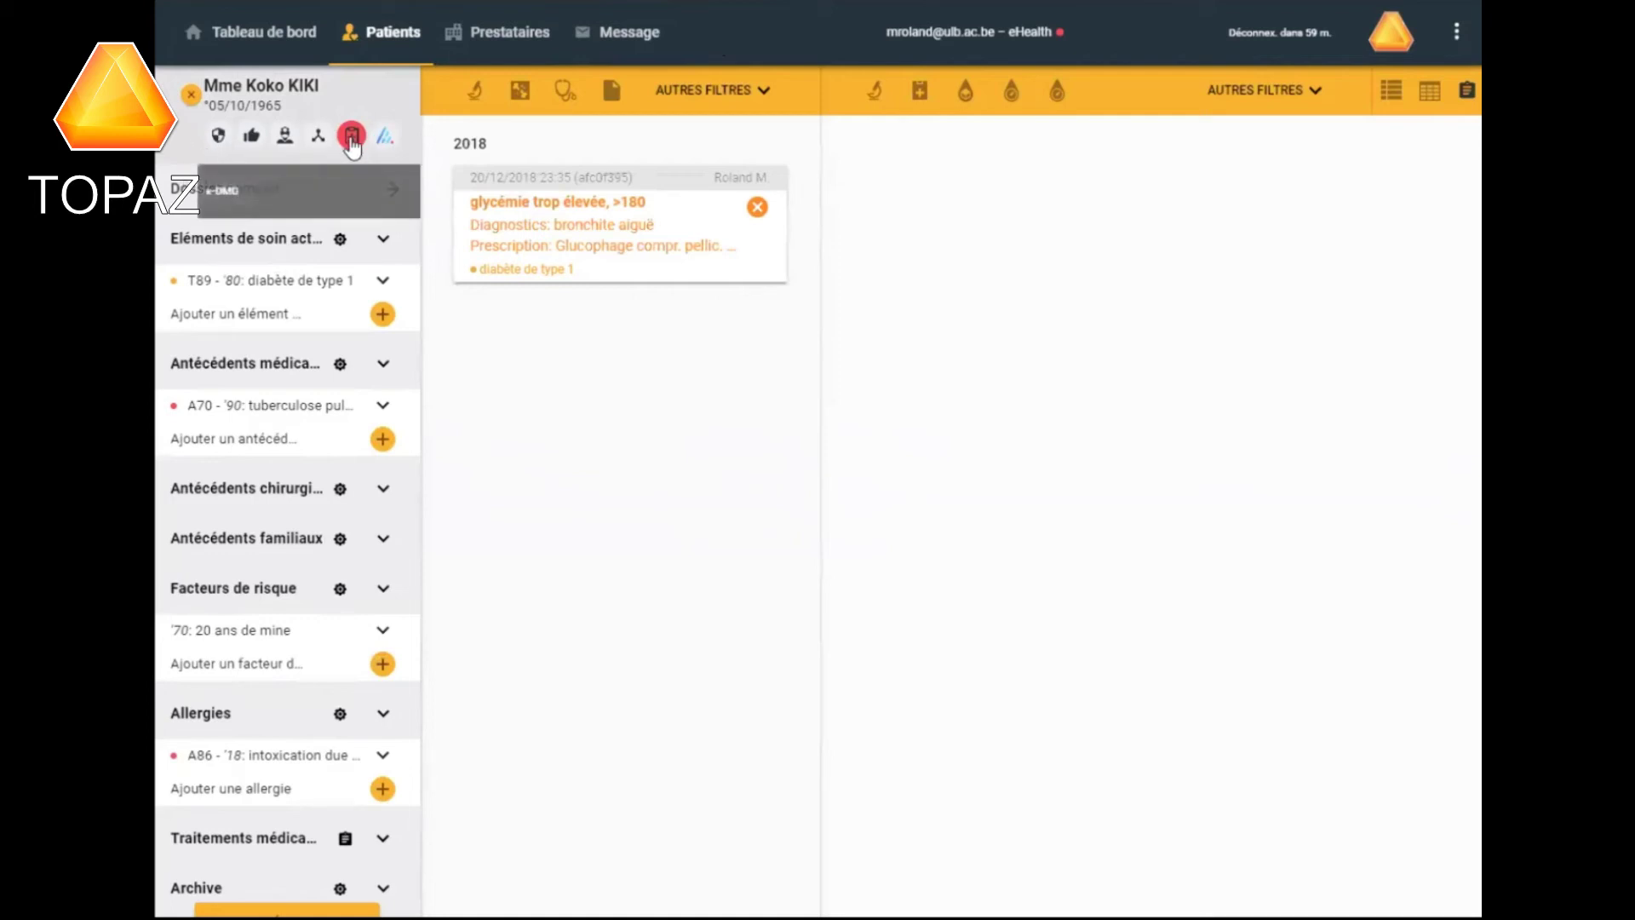
click(220, 136)
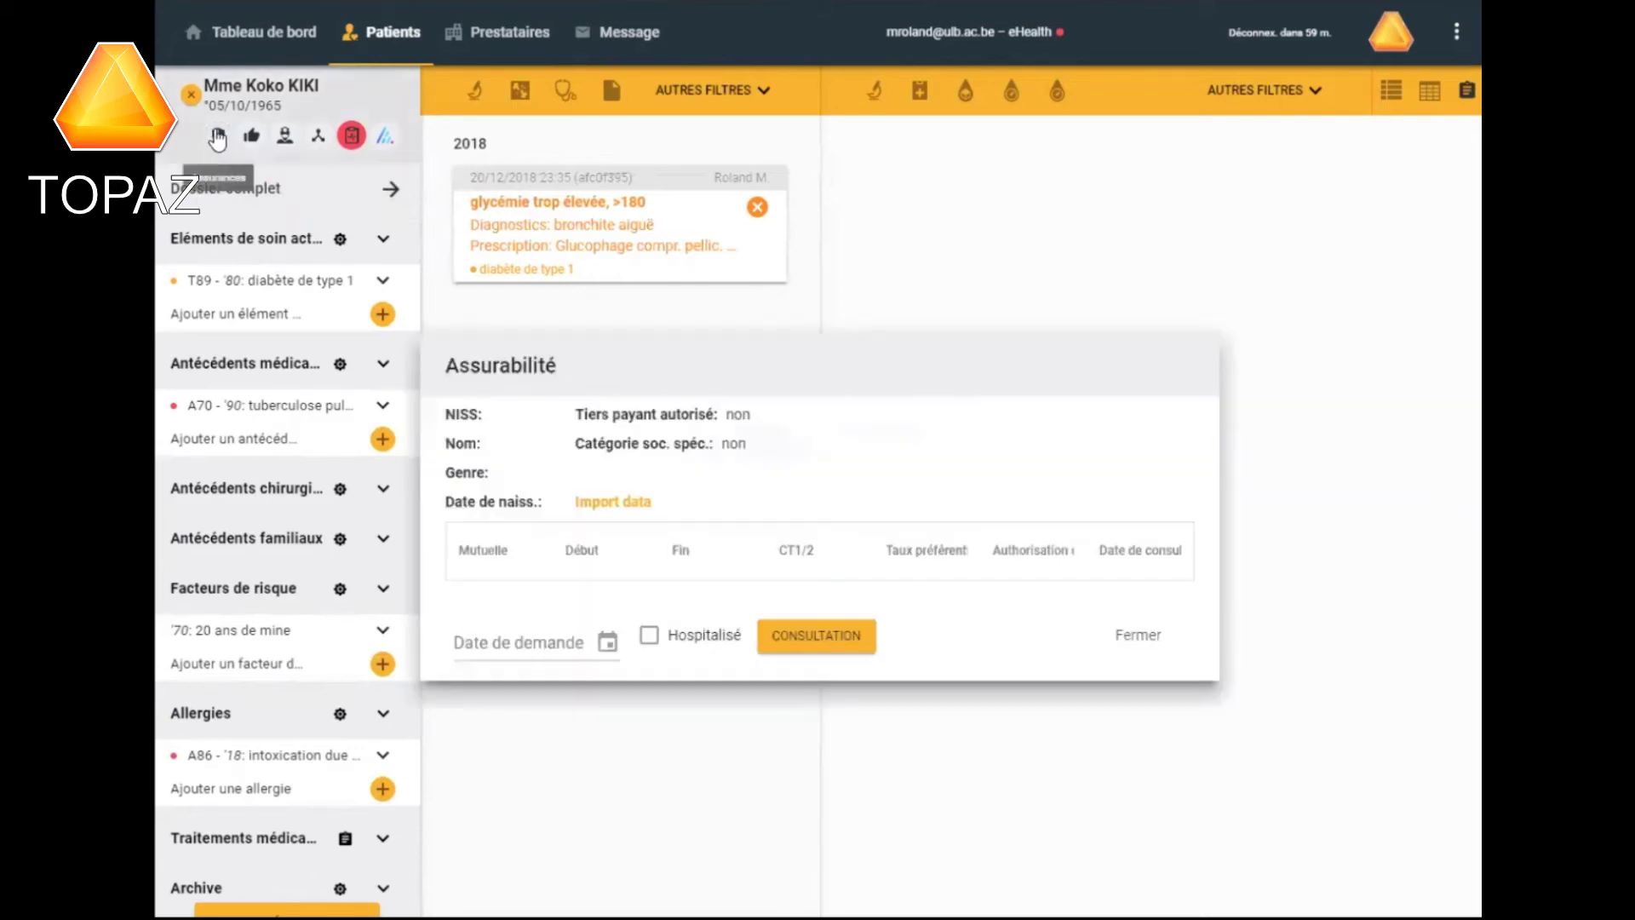
click(1122, 631)
click(251, 136)
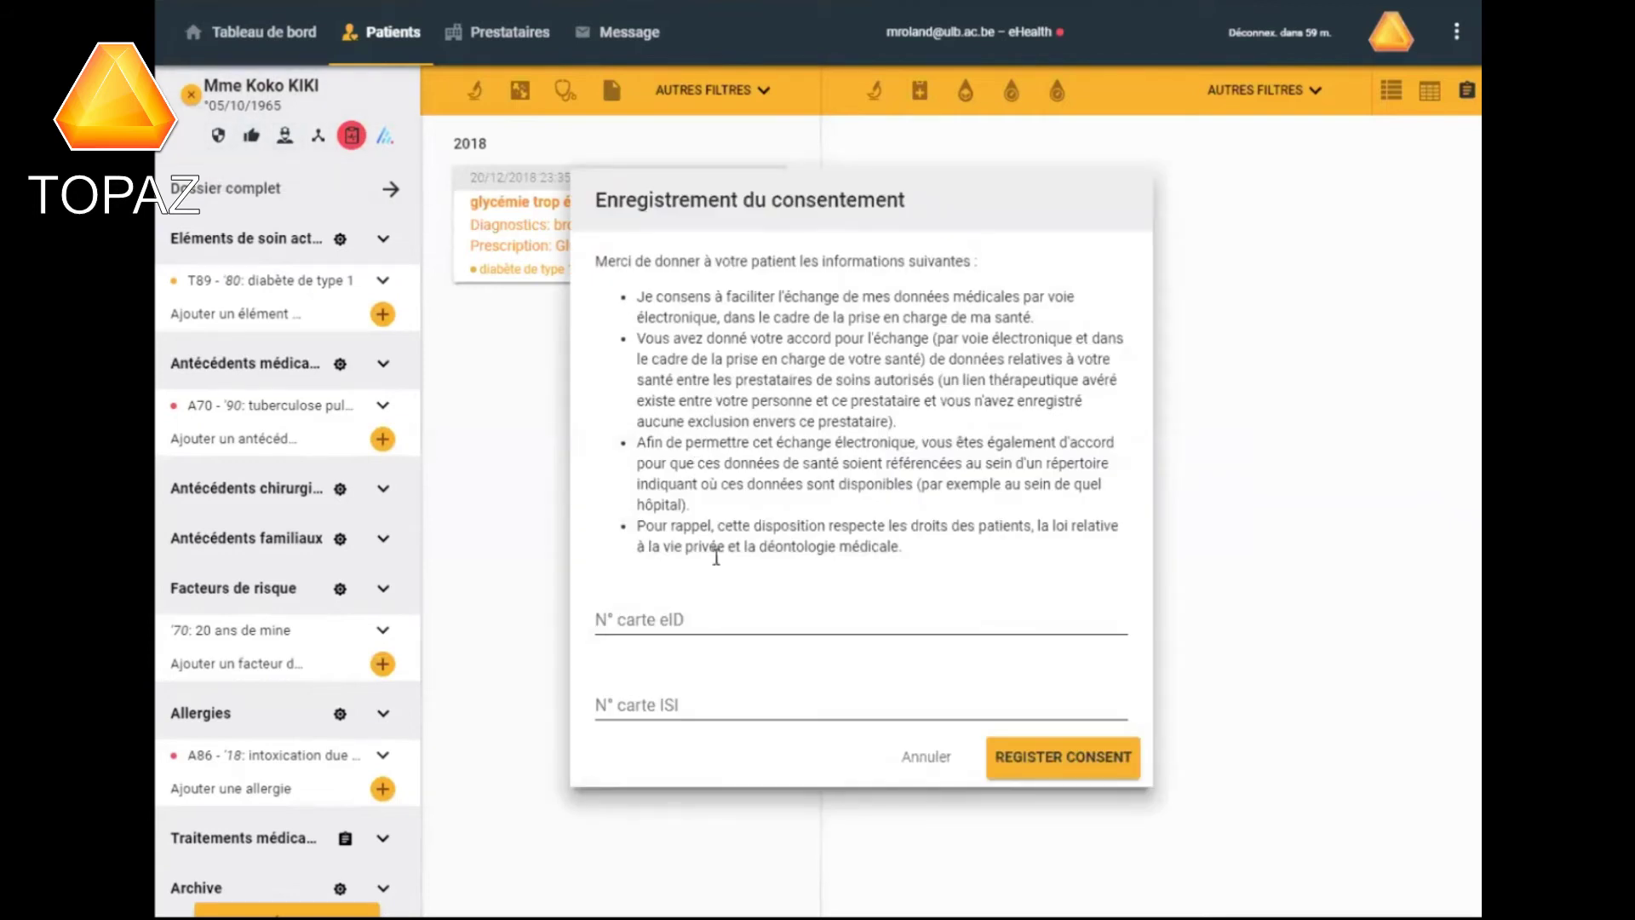
click(927, 756)
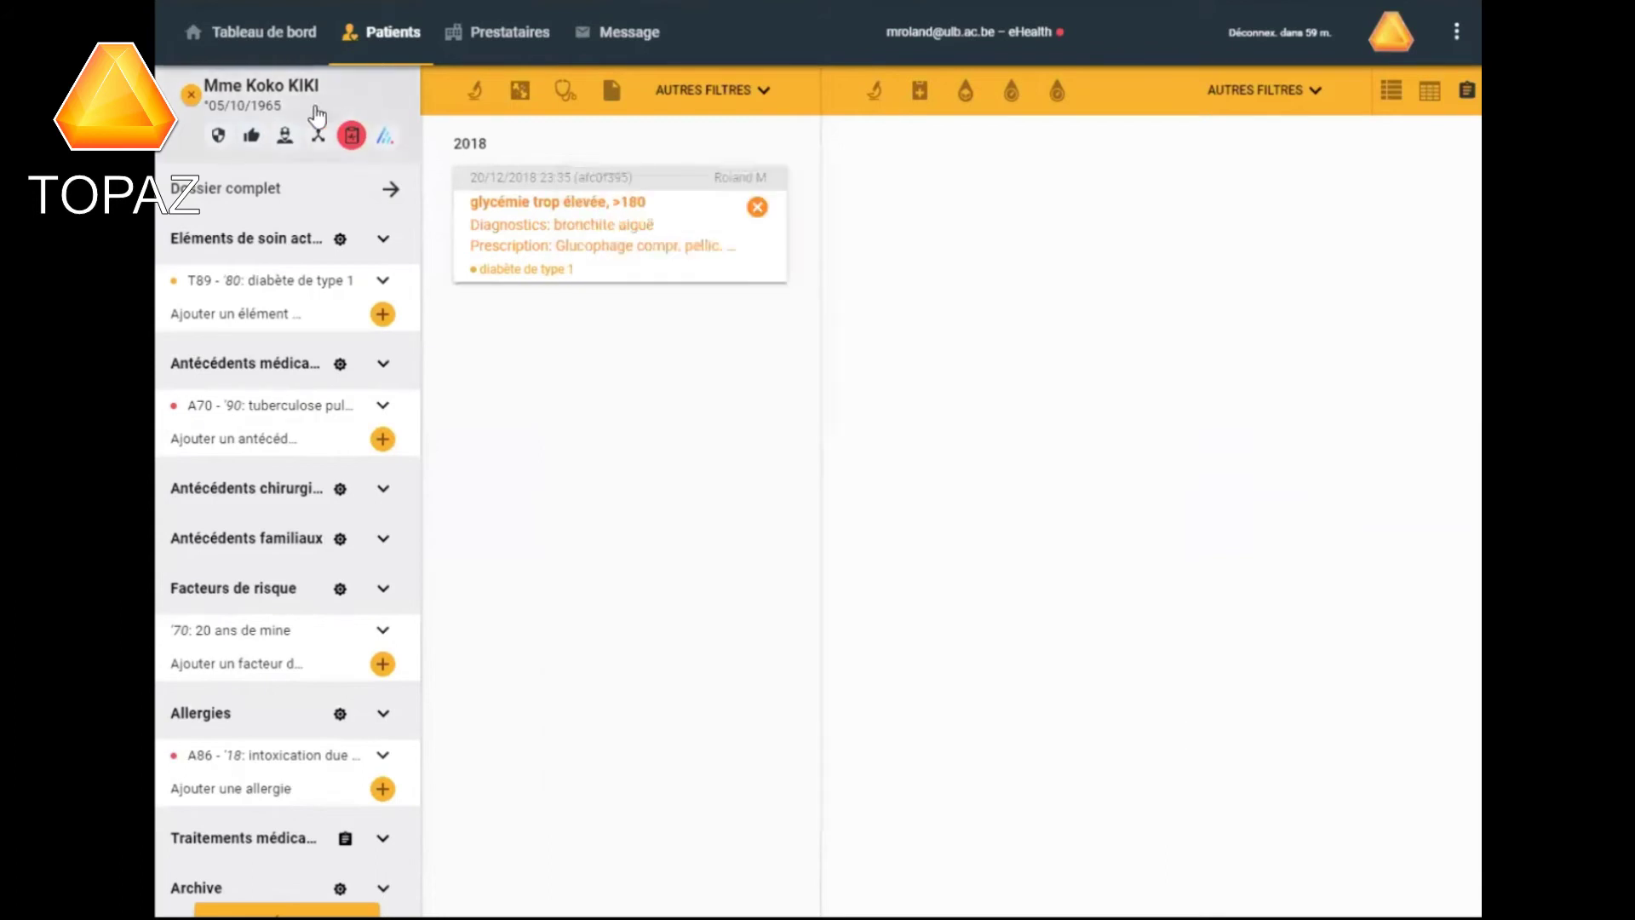
click(285, 134)
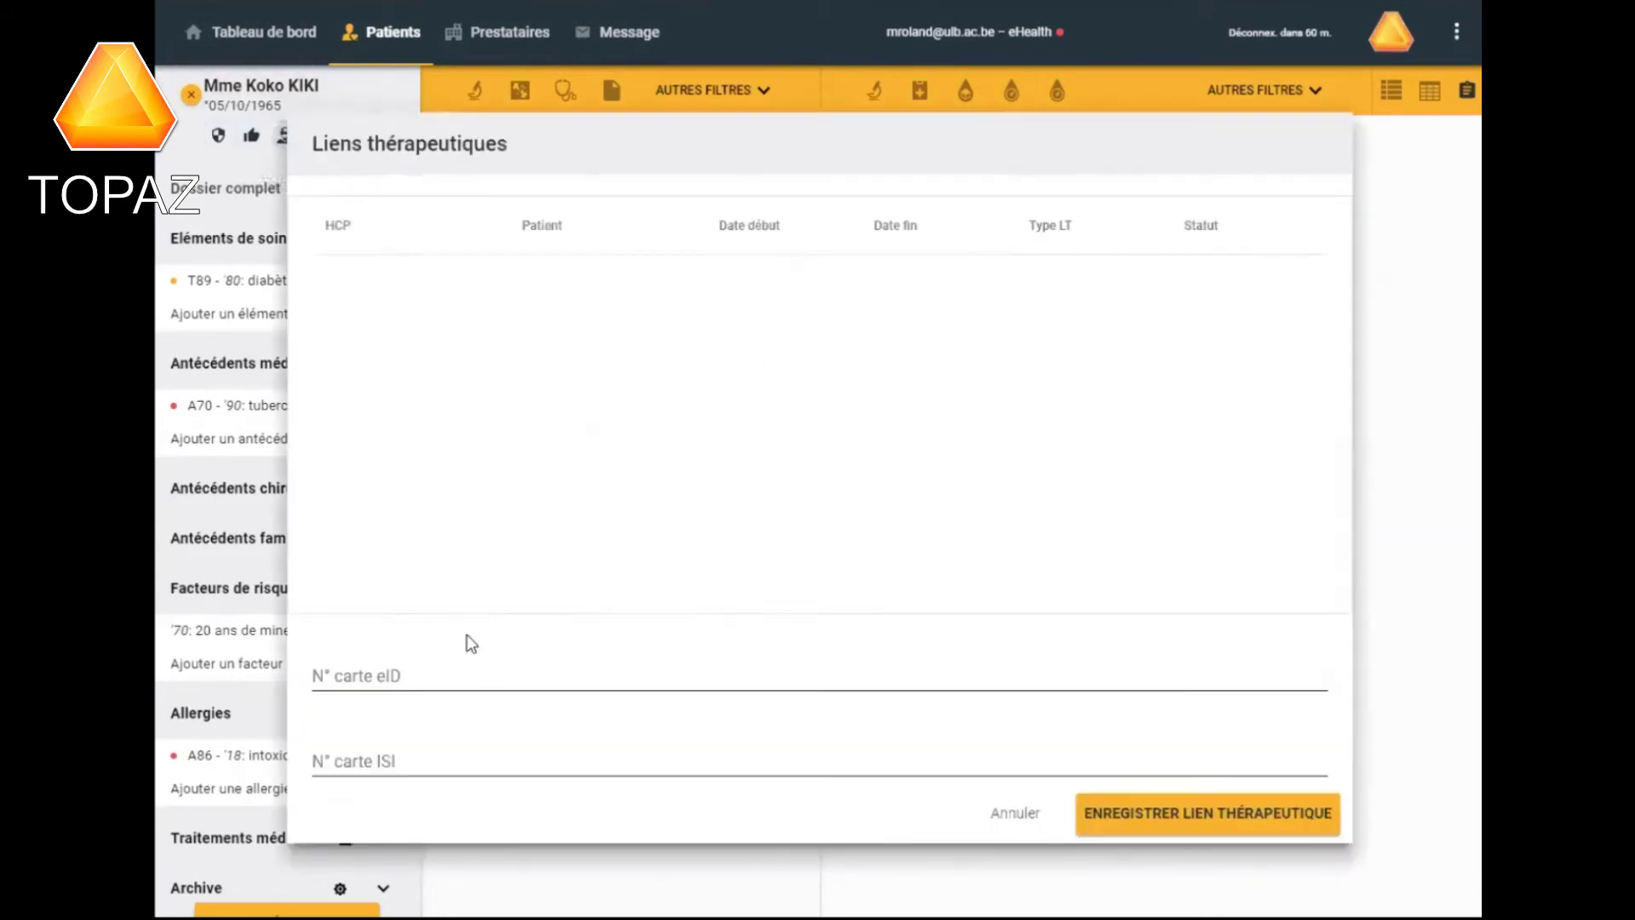
click(1007, 809)
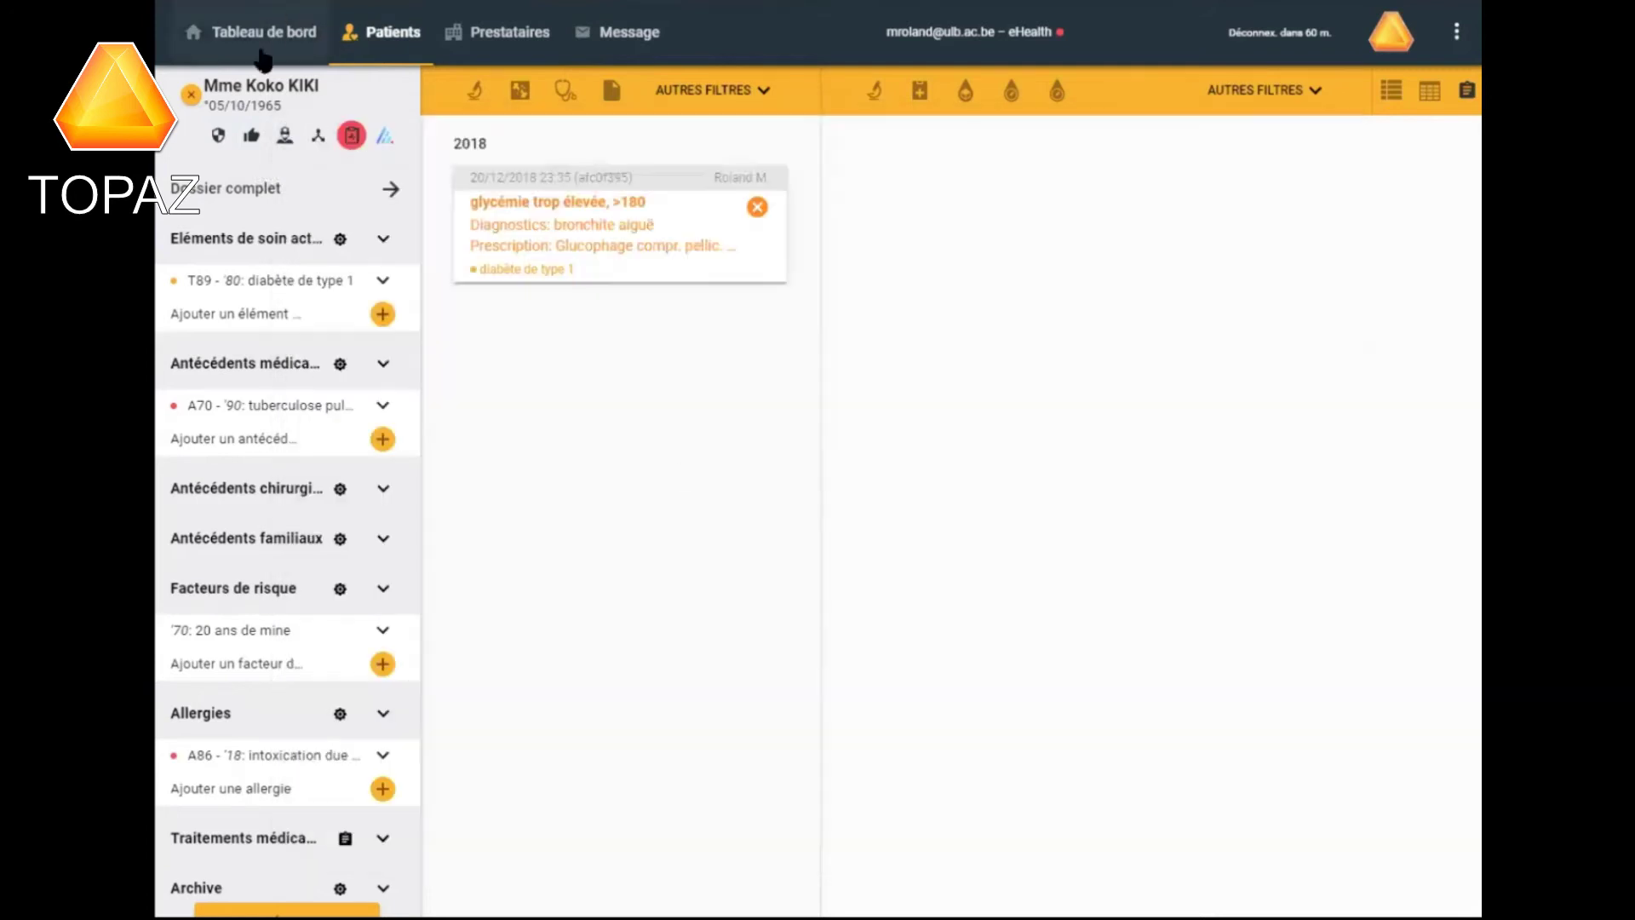
click(319, 138)
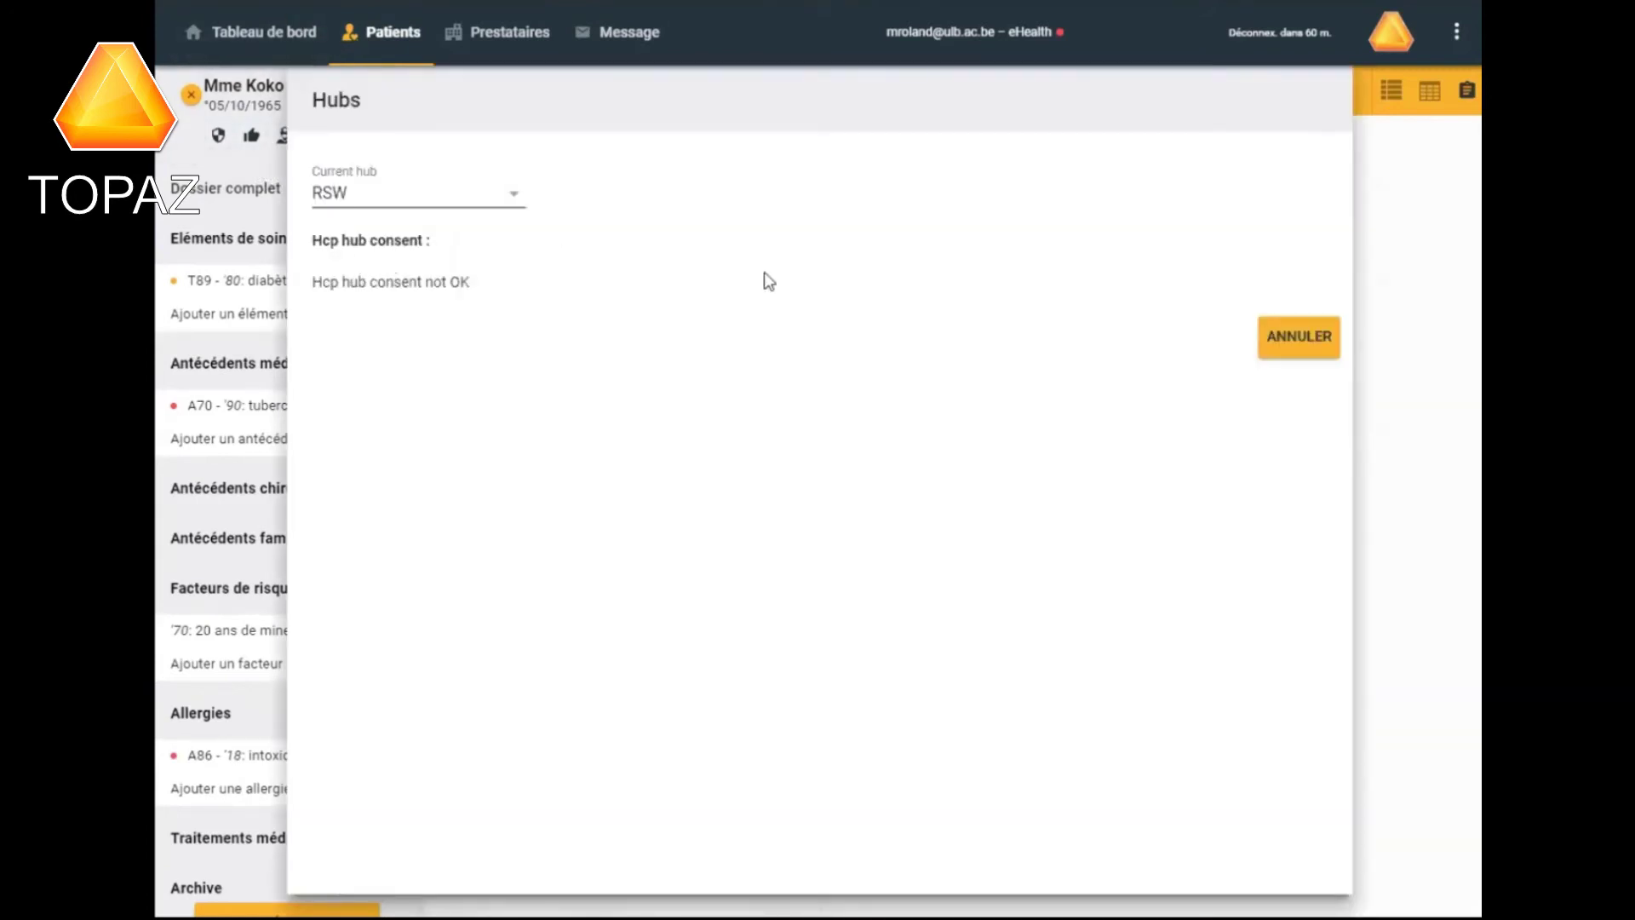
click(1282, 339)
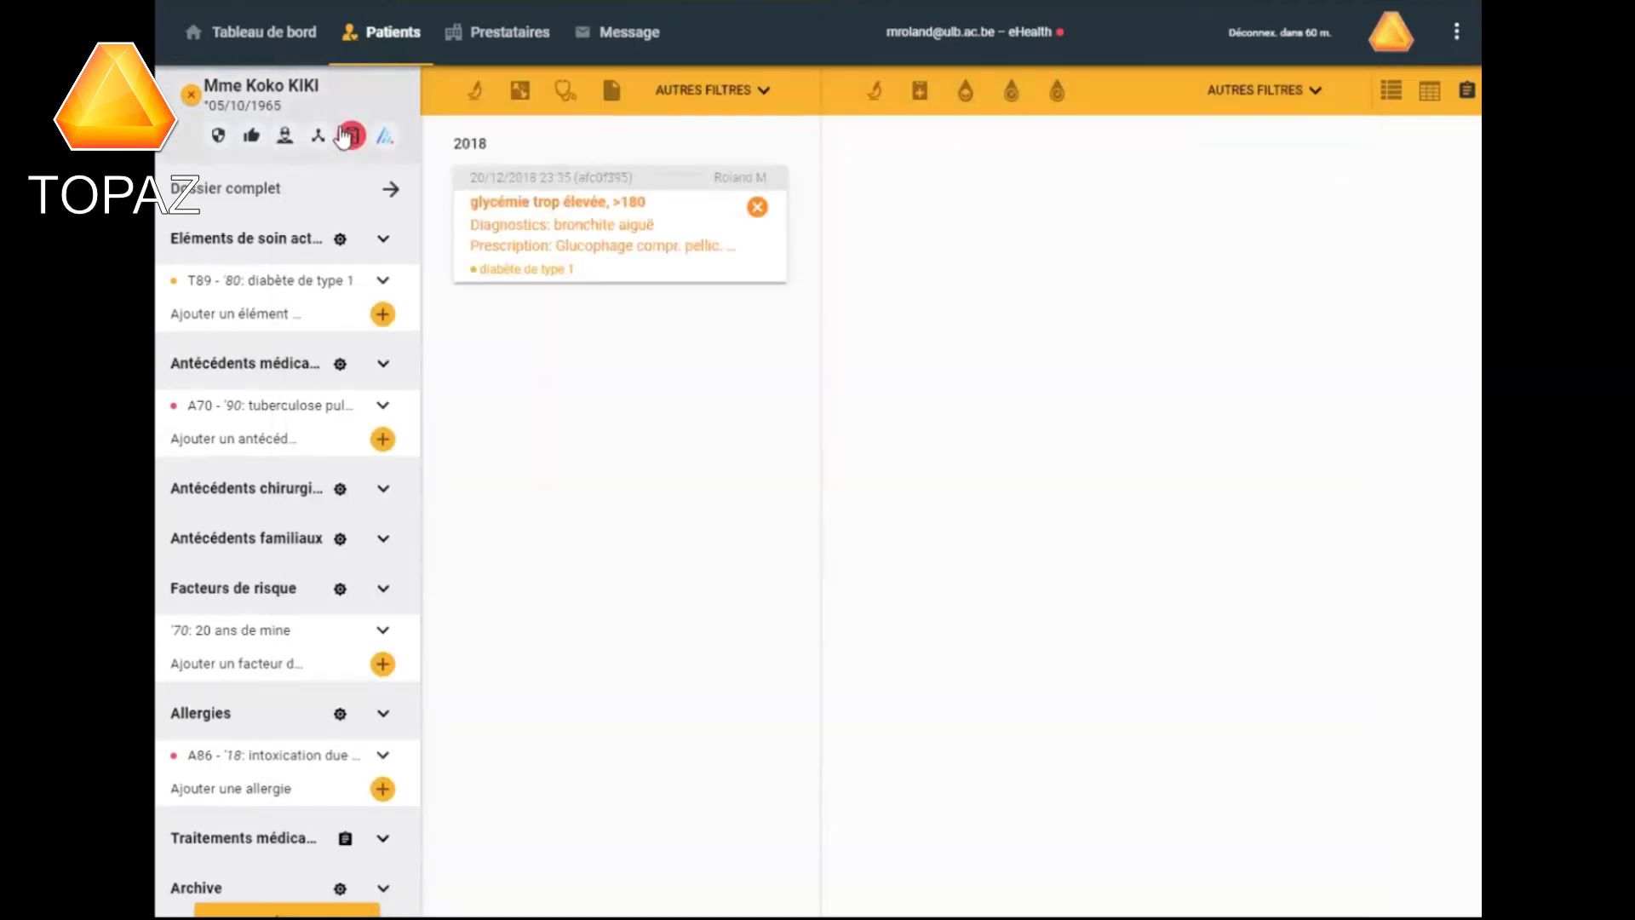
click(352, 136)
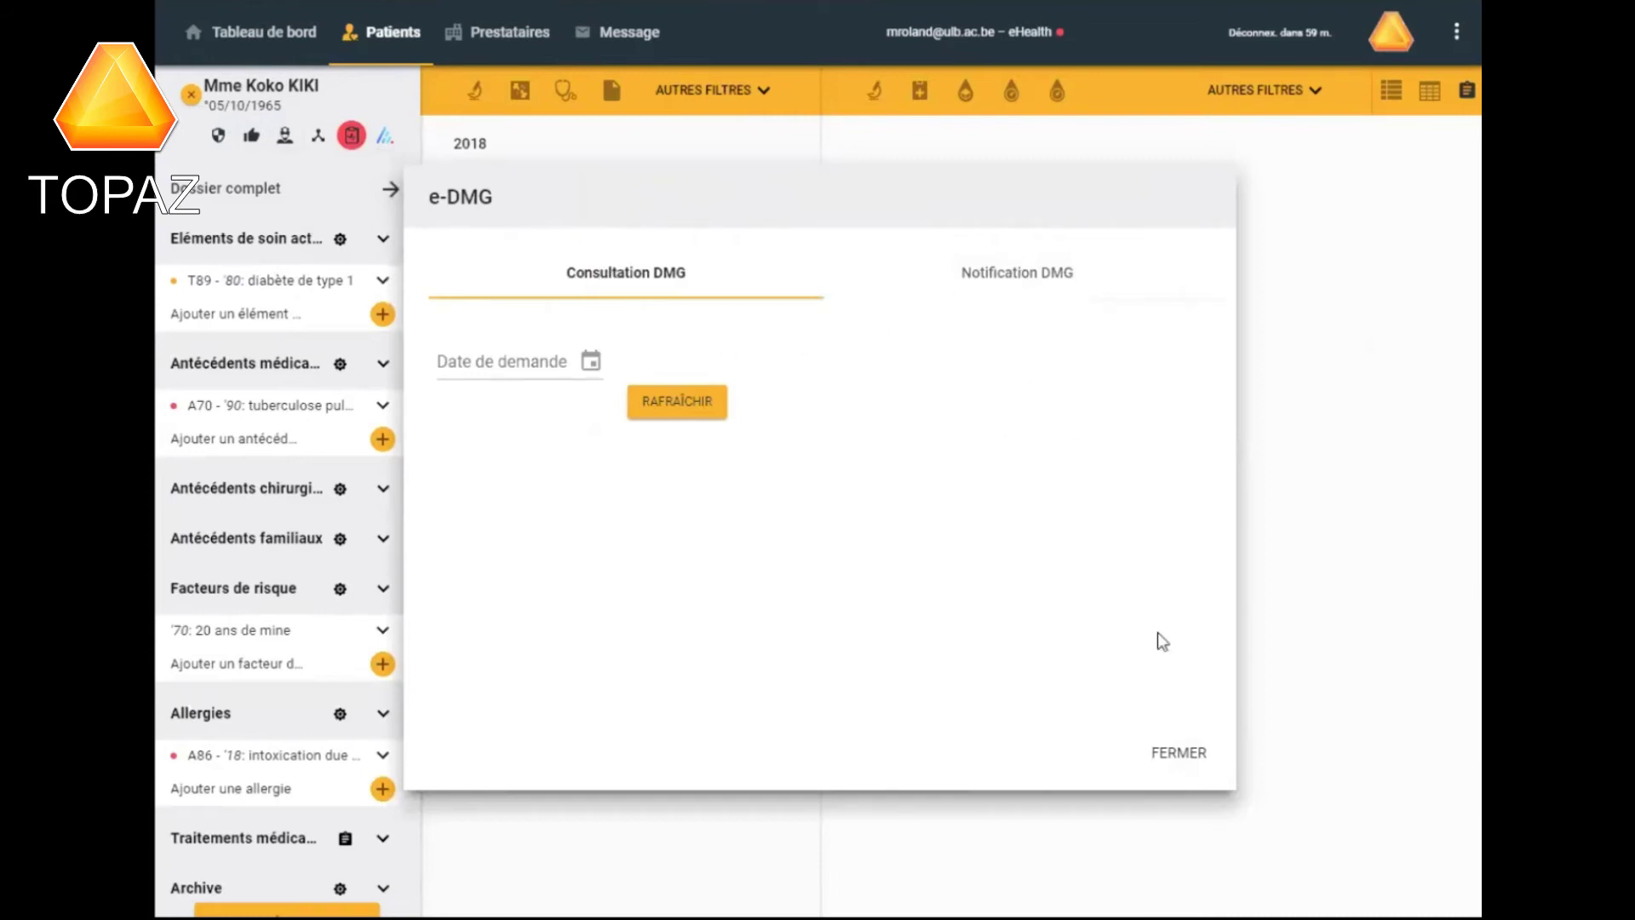
click(1179, 753)
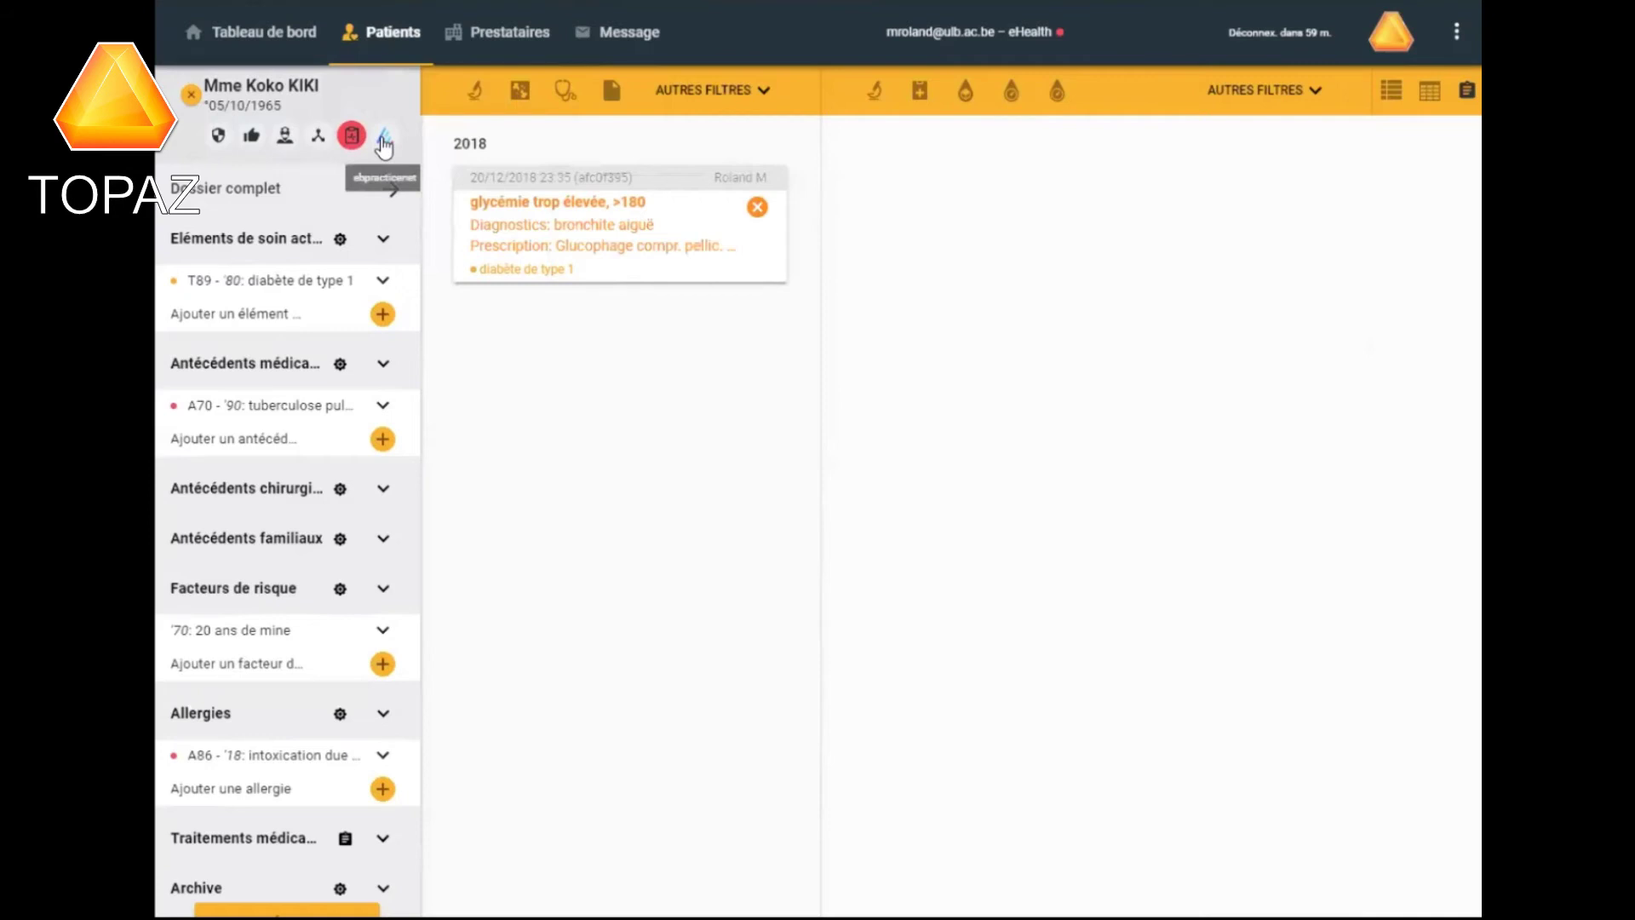
View the patient's Fiche administrative, then return to the Dossier complet view.
click(384, 141)
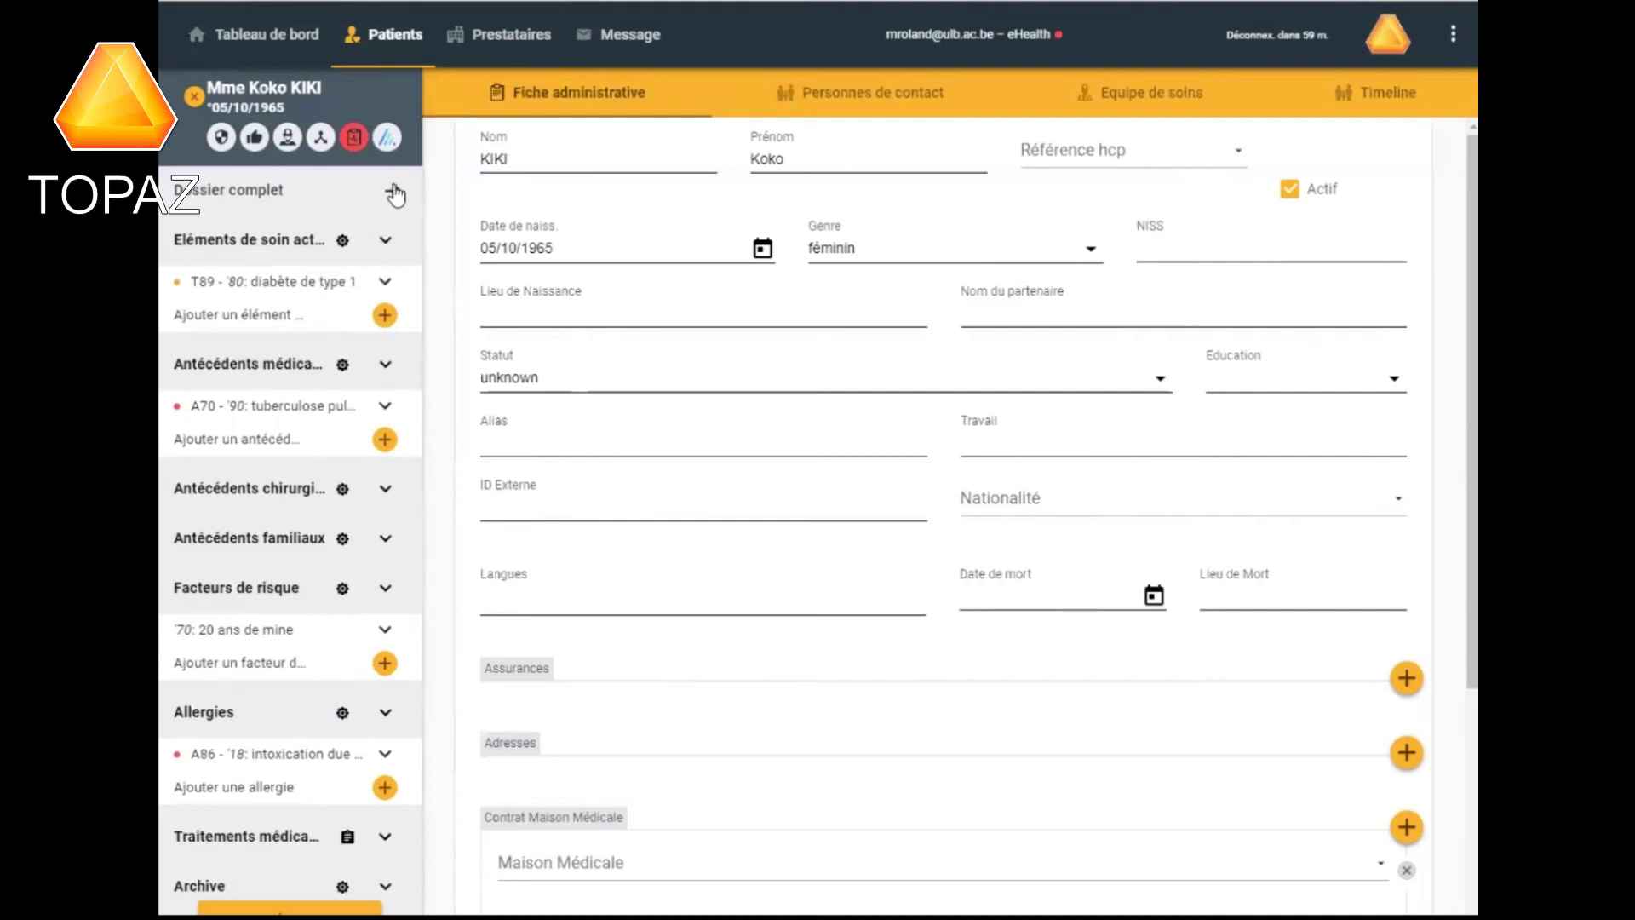
click(373, 197)
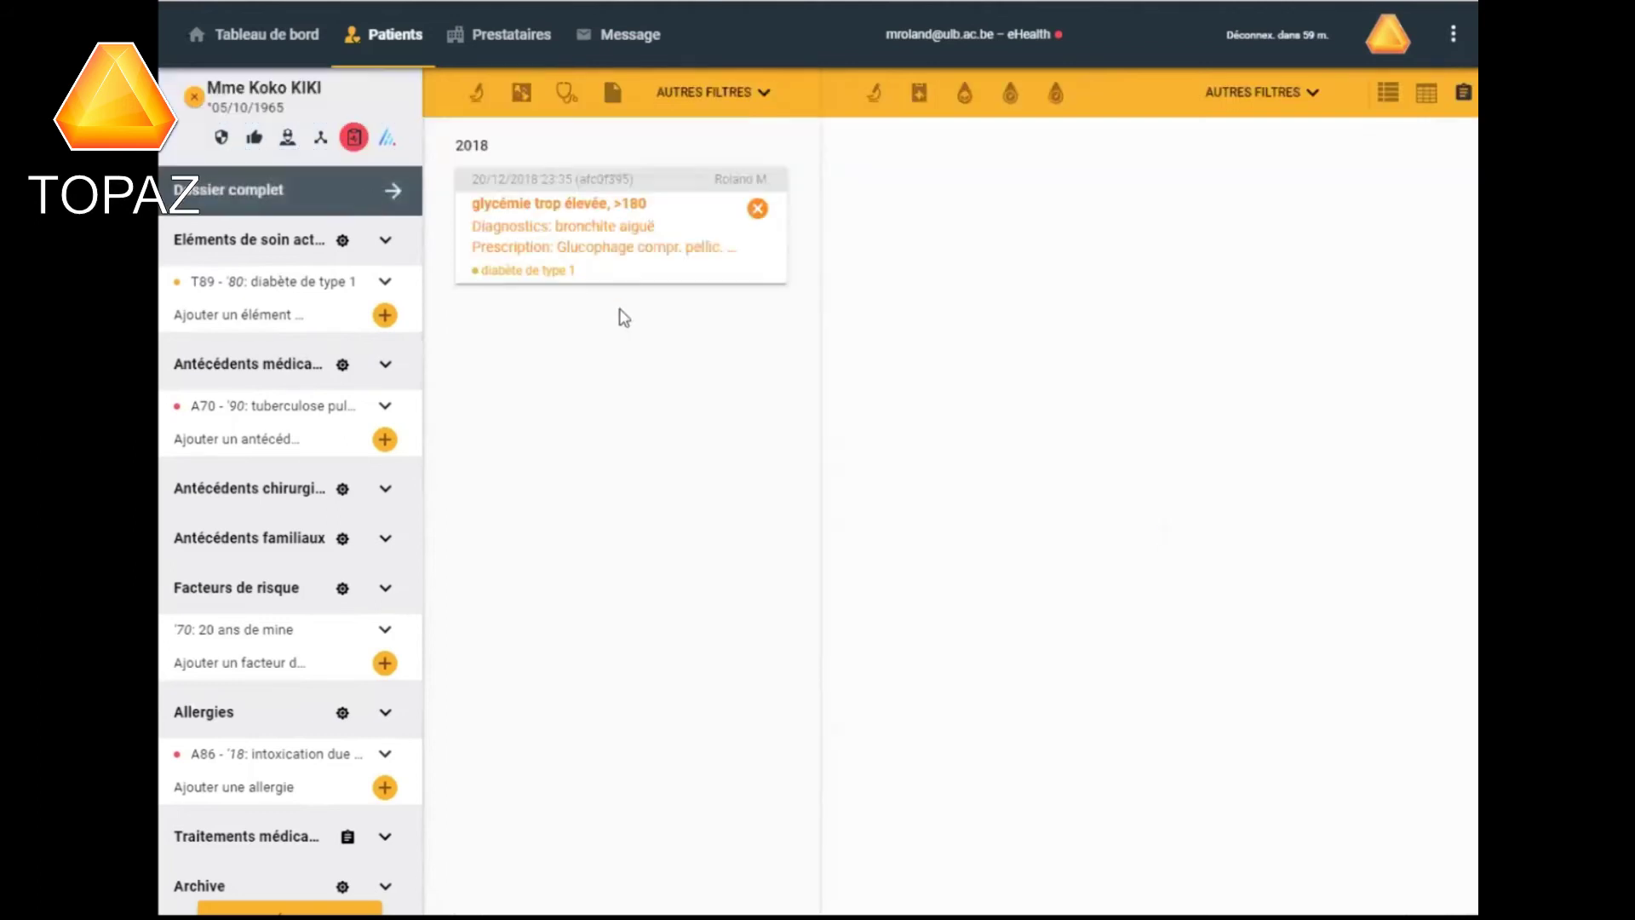
Collapse Eléments de soin, Antécédents médicaux and Allergies, briefly checking the risk factor details.
click(387, 244)
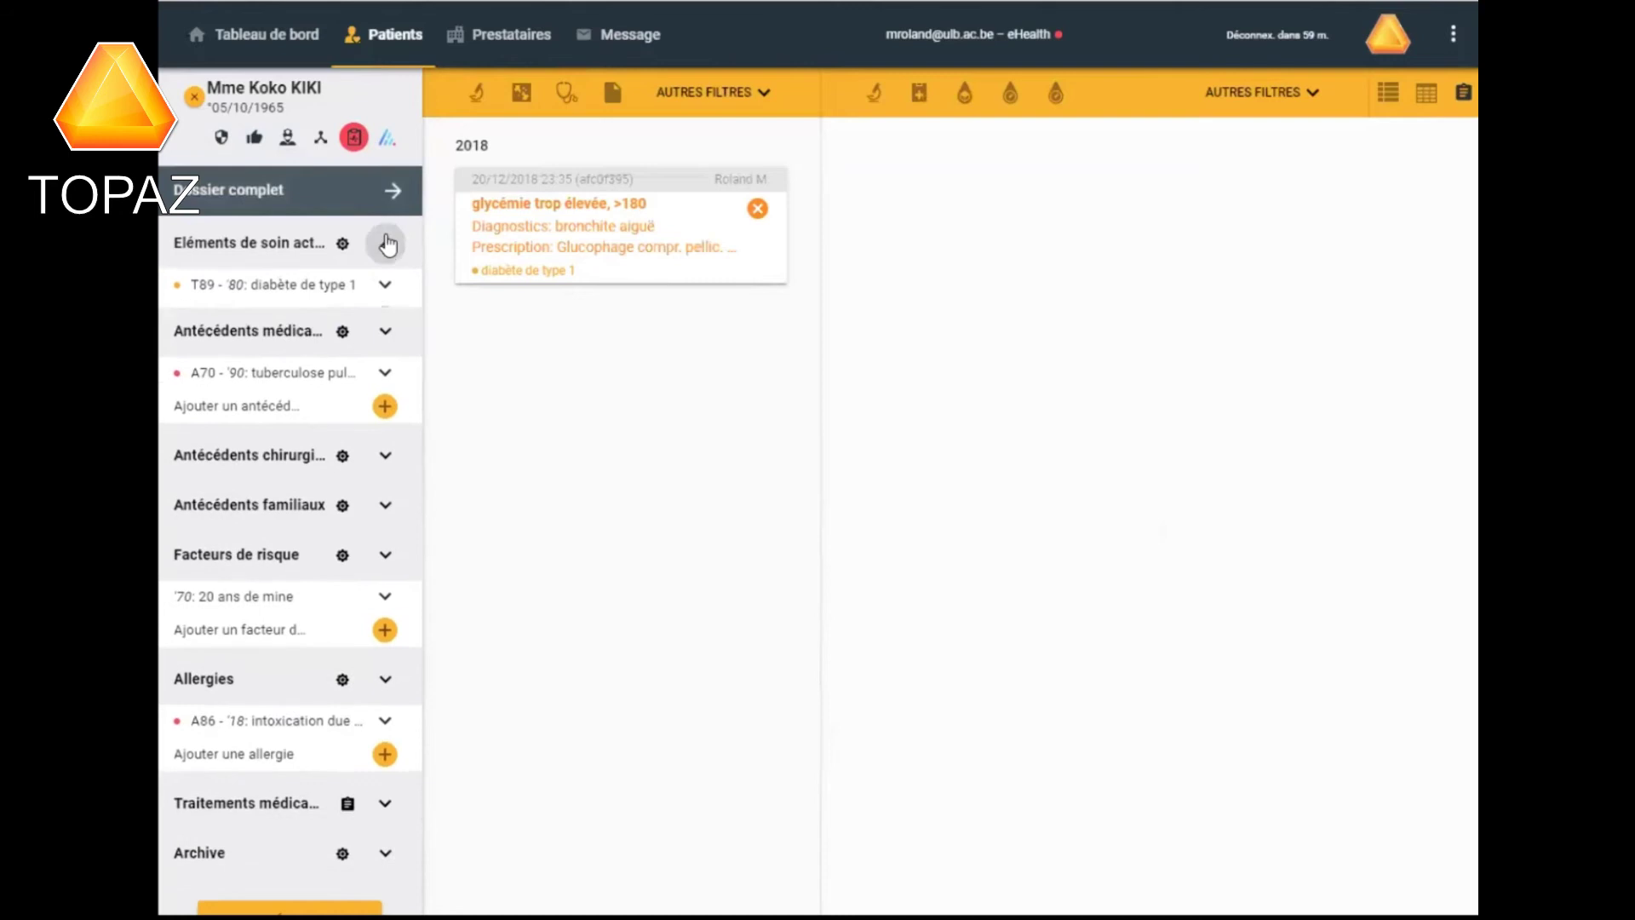
click(382, 307)
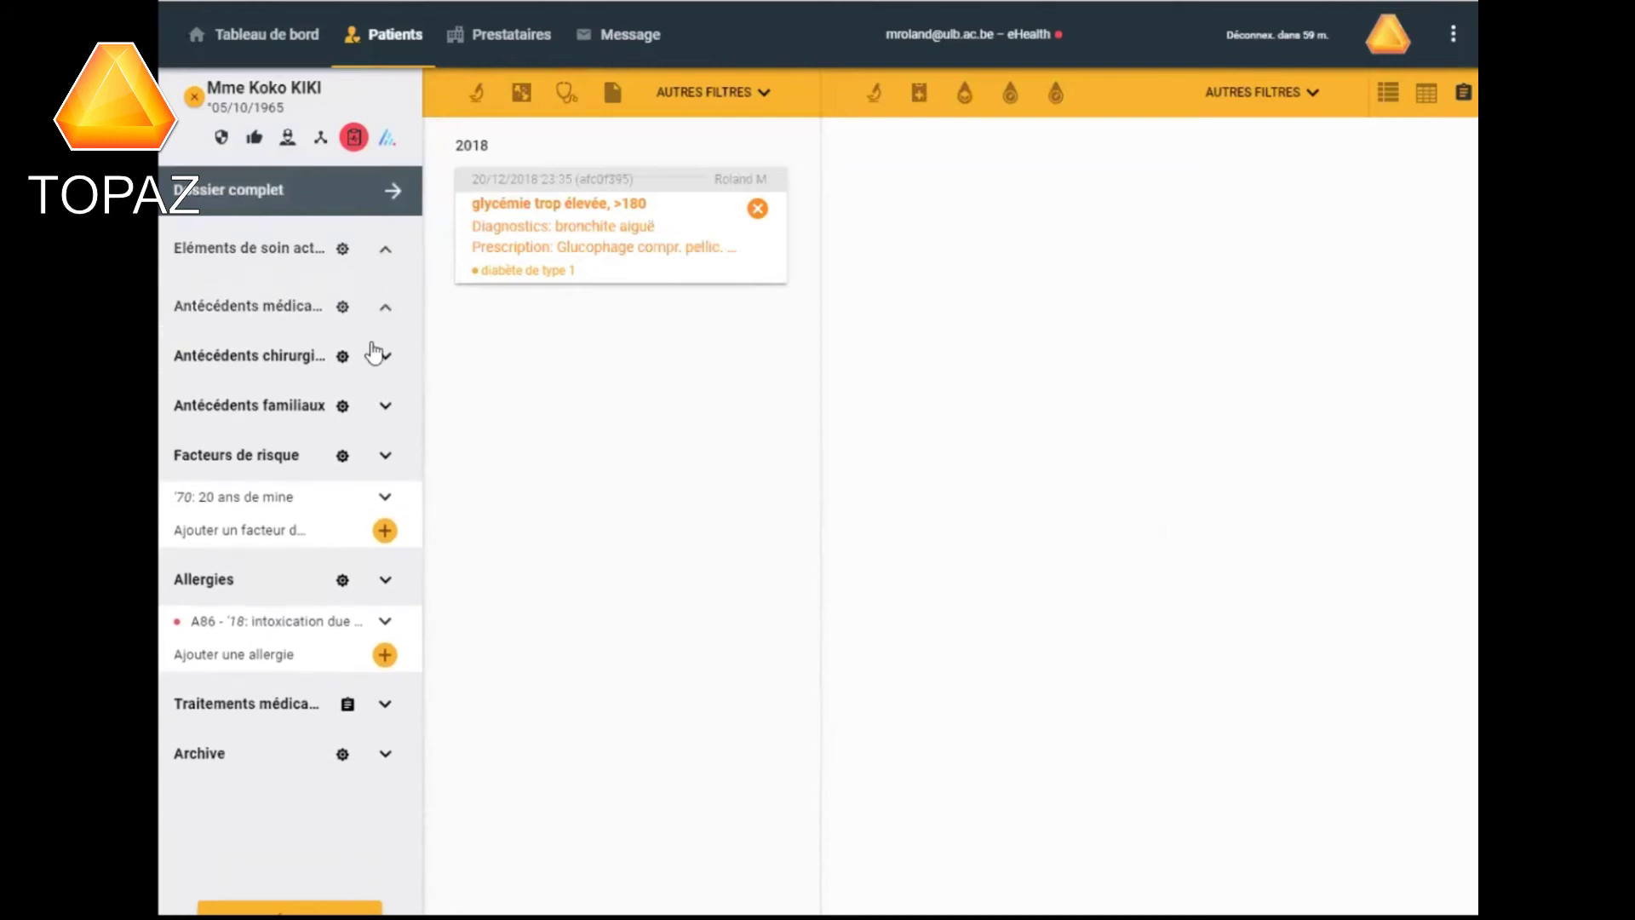
click(385, 498)
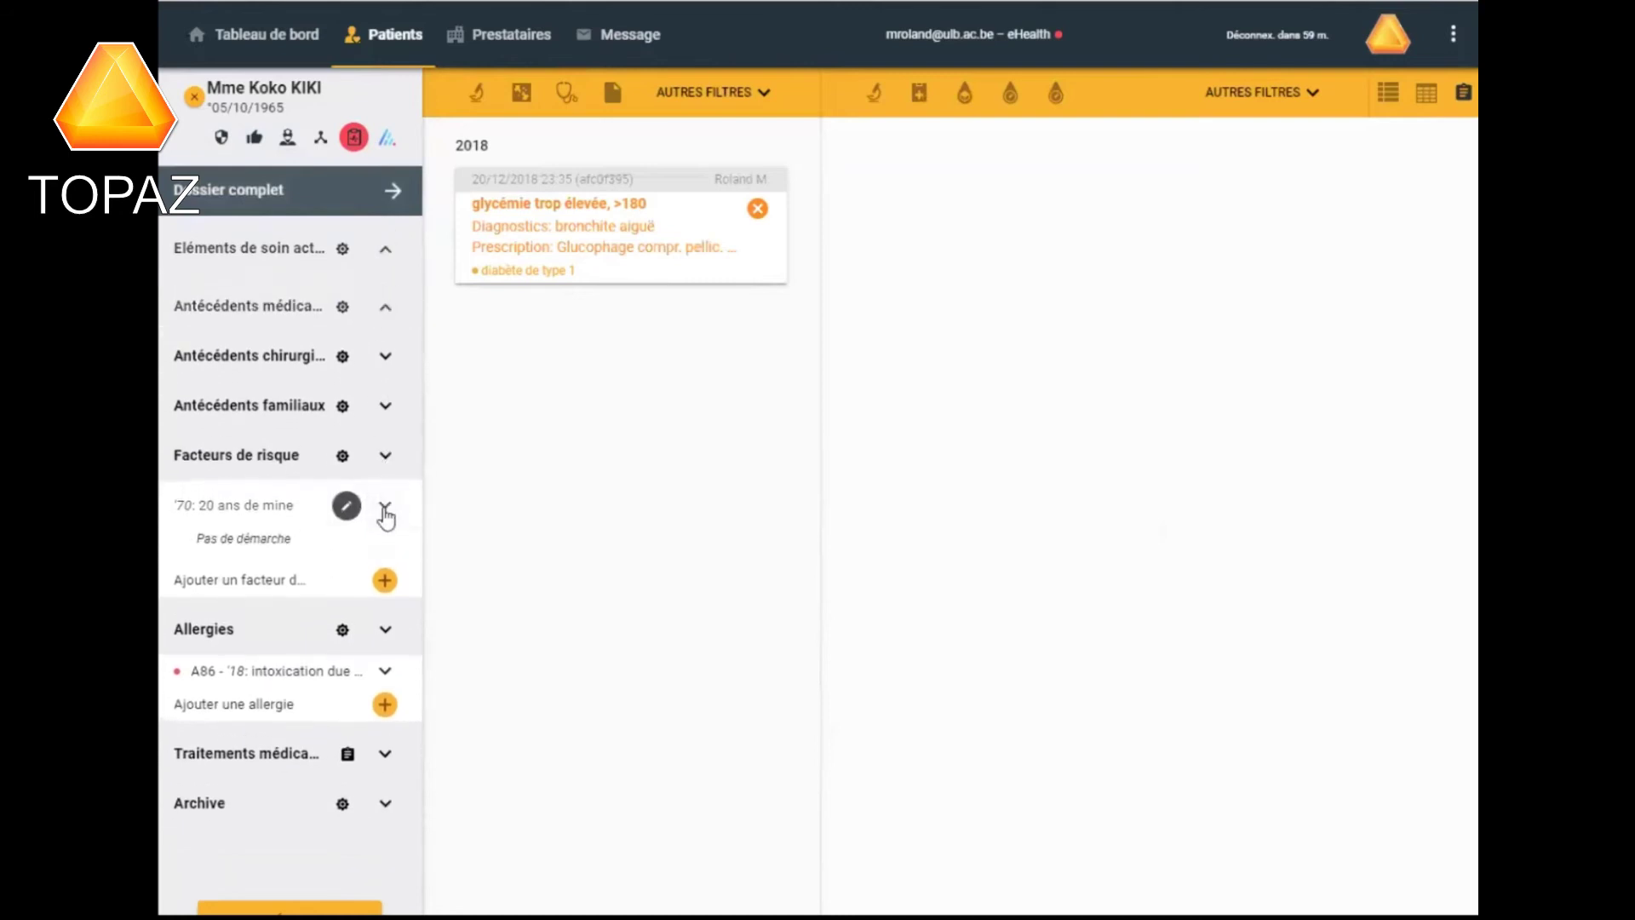
click(385, 509)
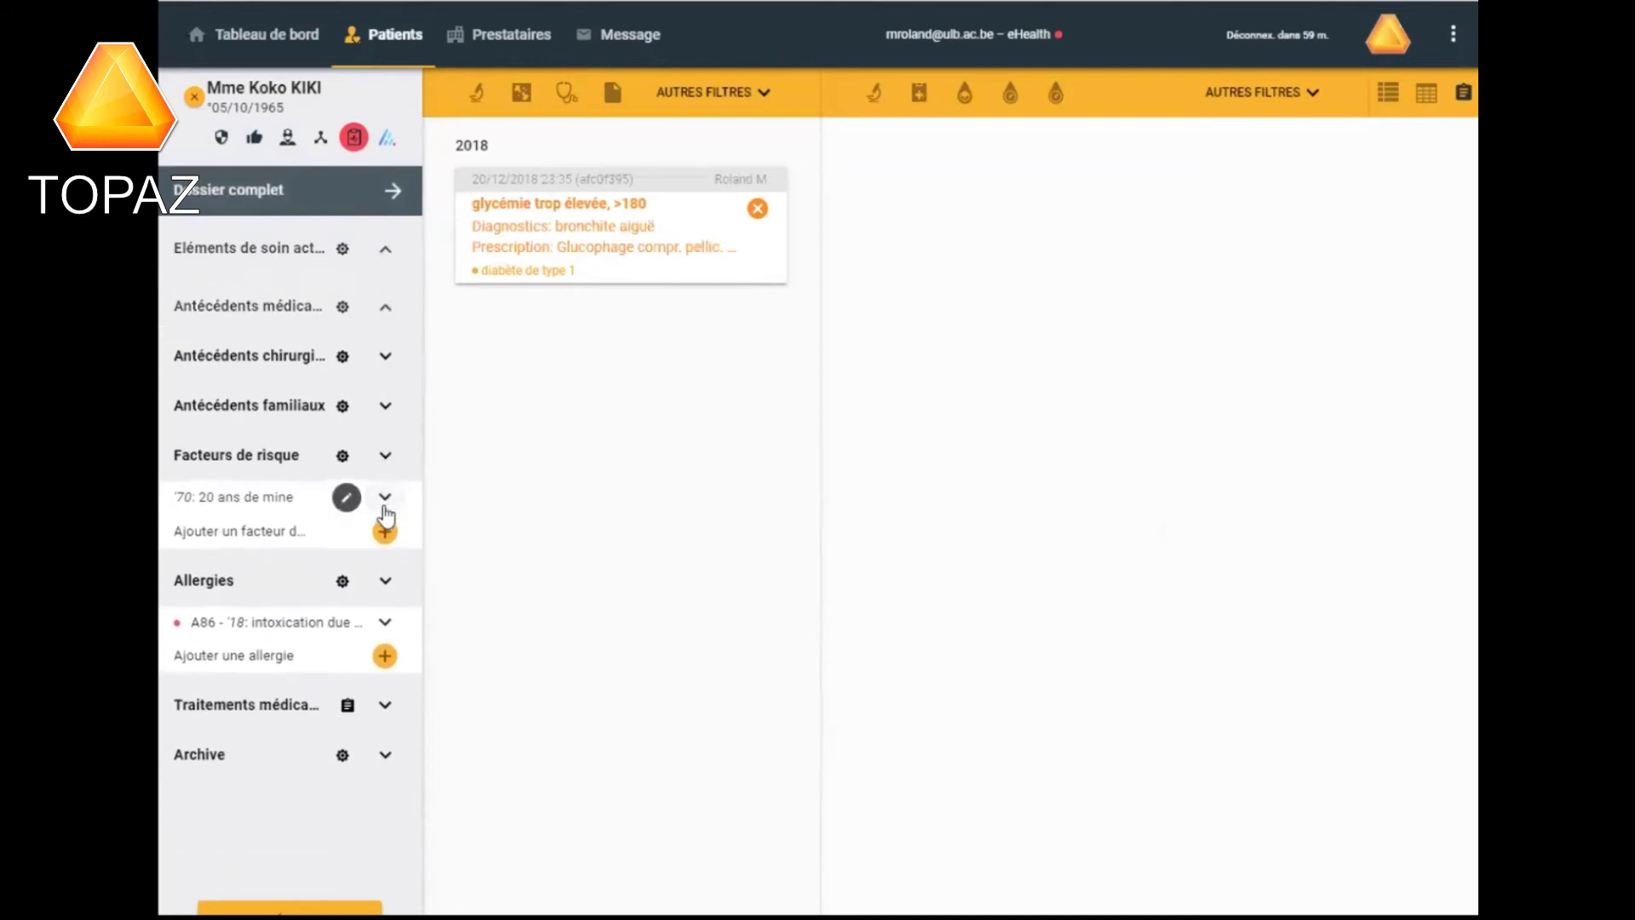
click(383, 585)
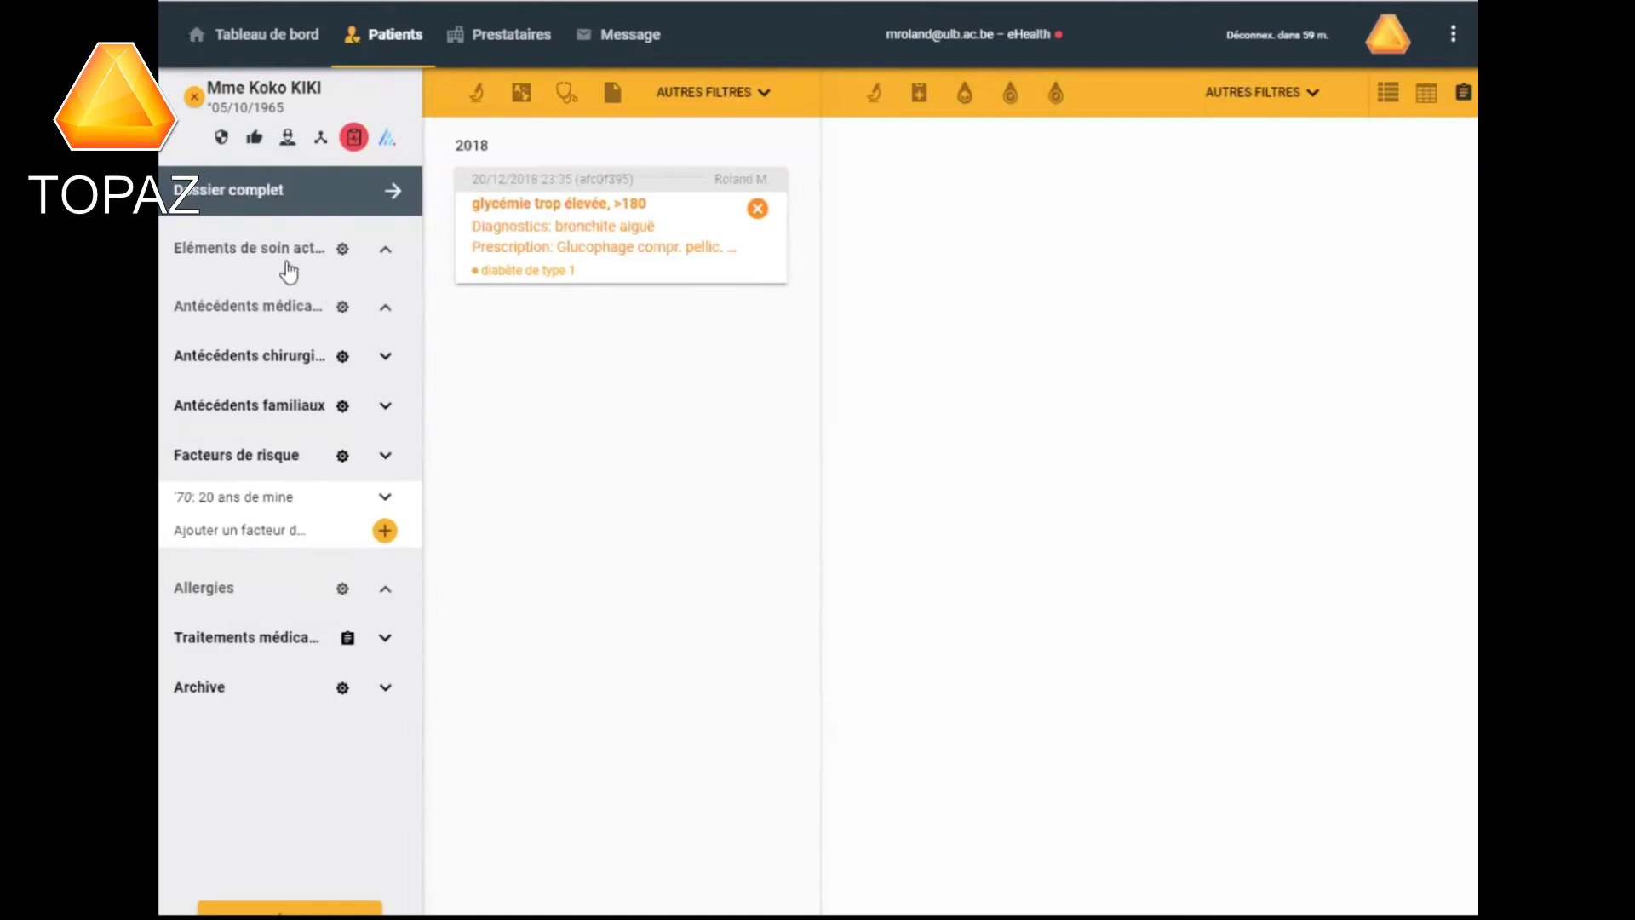
click(386, 252)
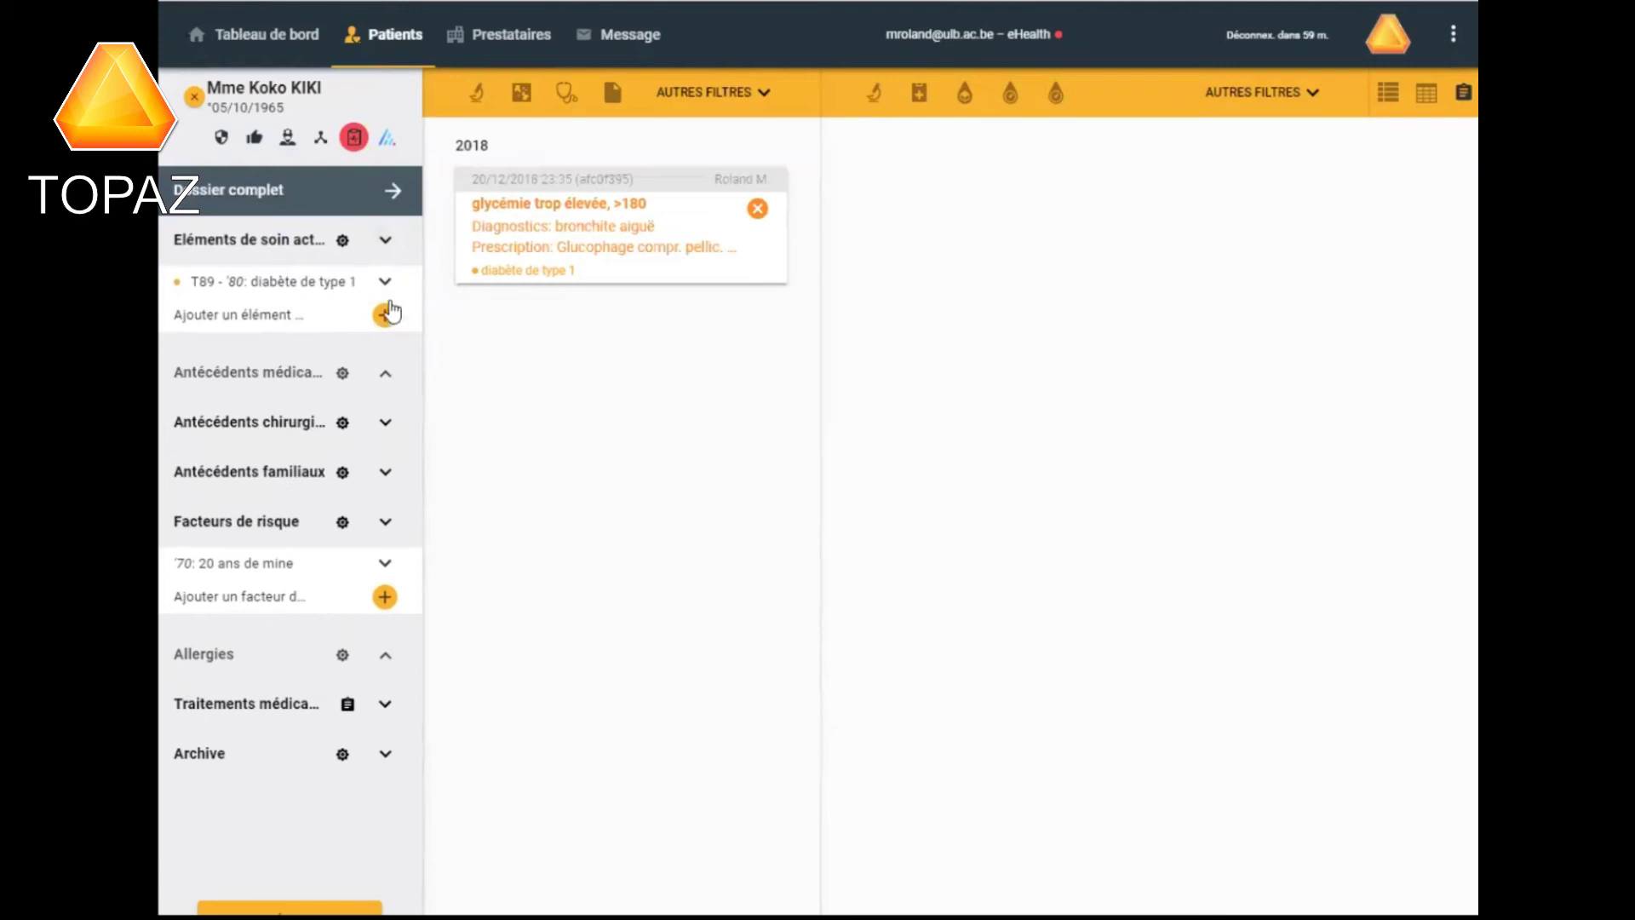
mouse_move(251, 281)
click(342, 243)
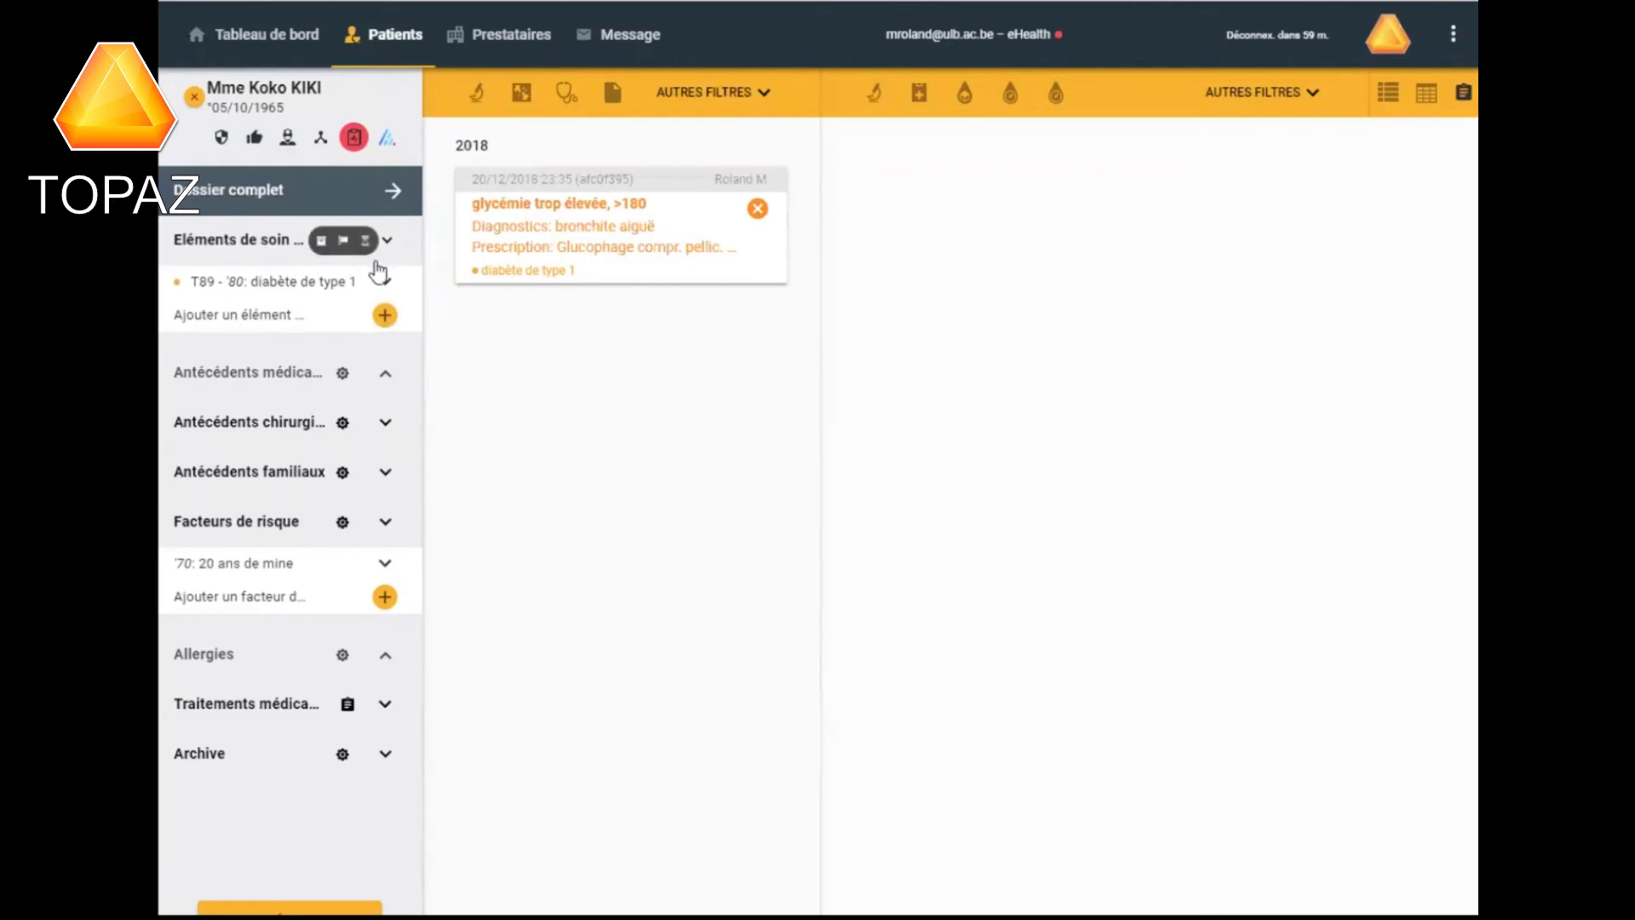
mouse_move(175, 283)
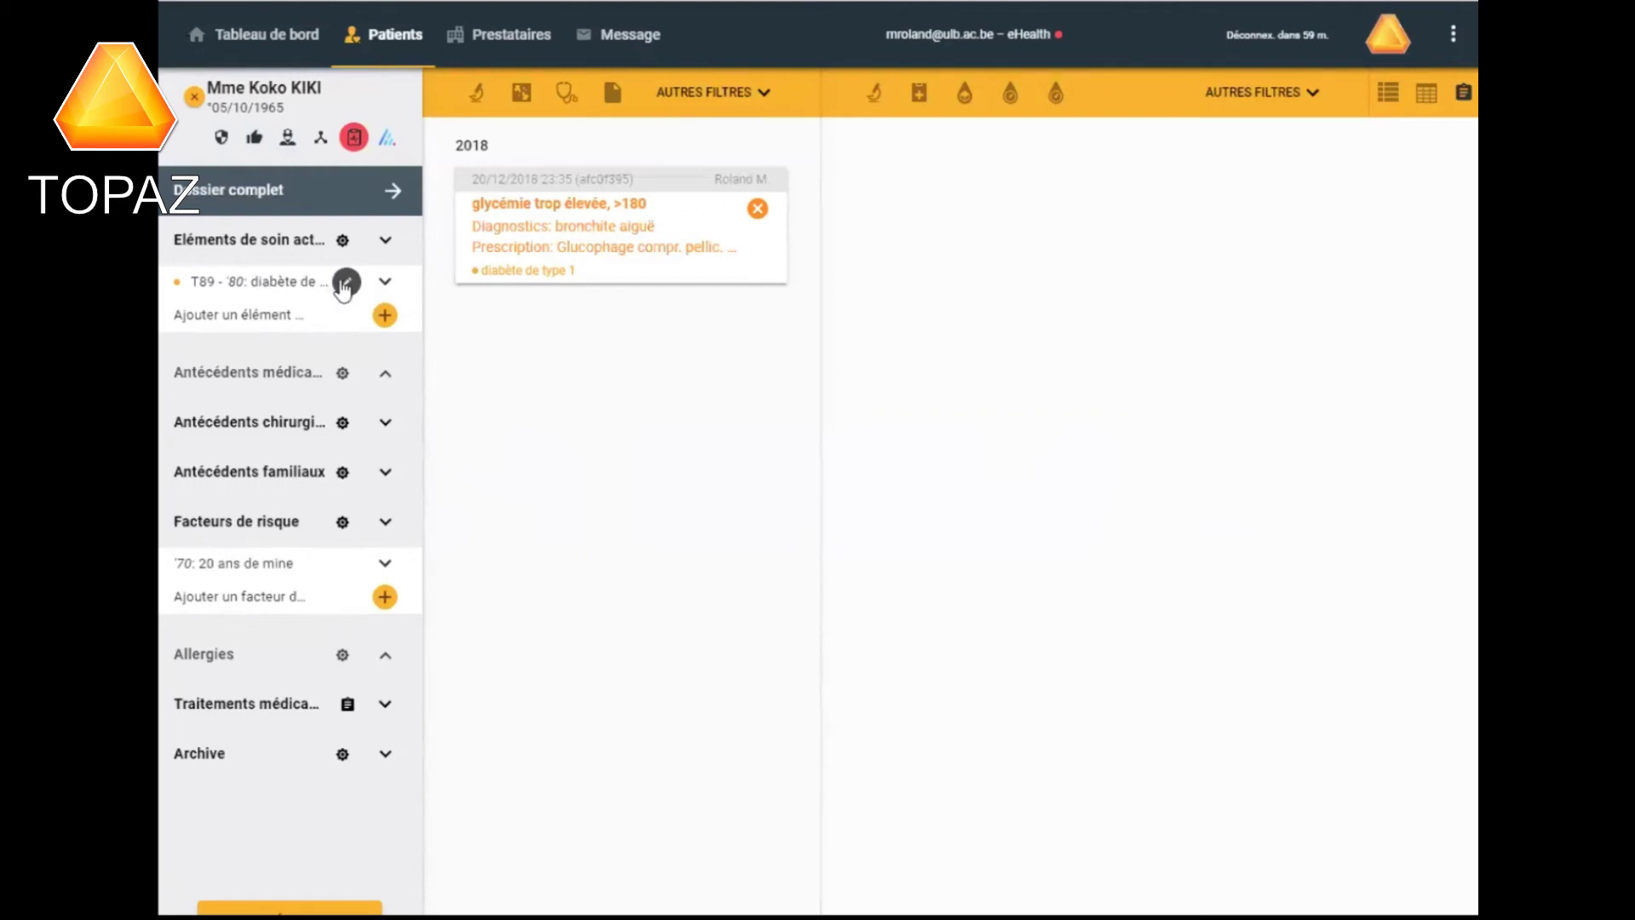
mouse_move(347, 284)
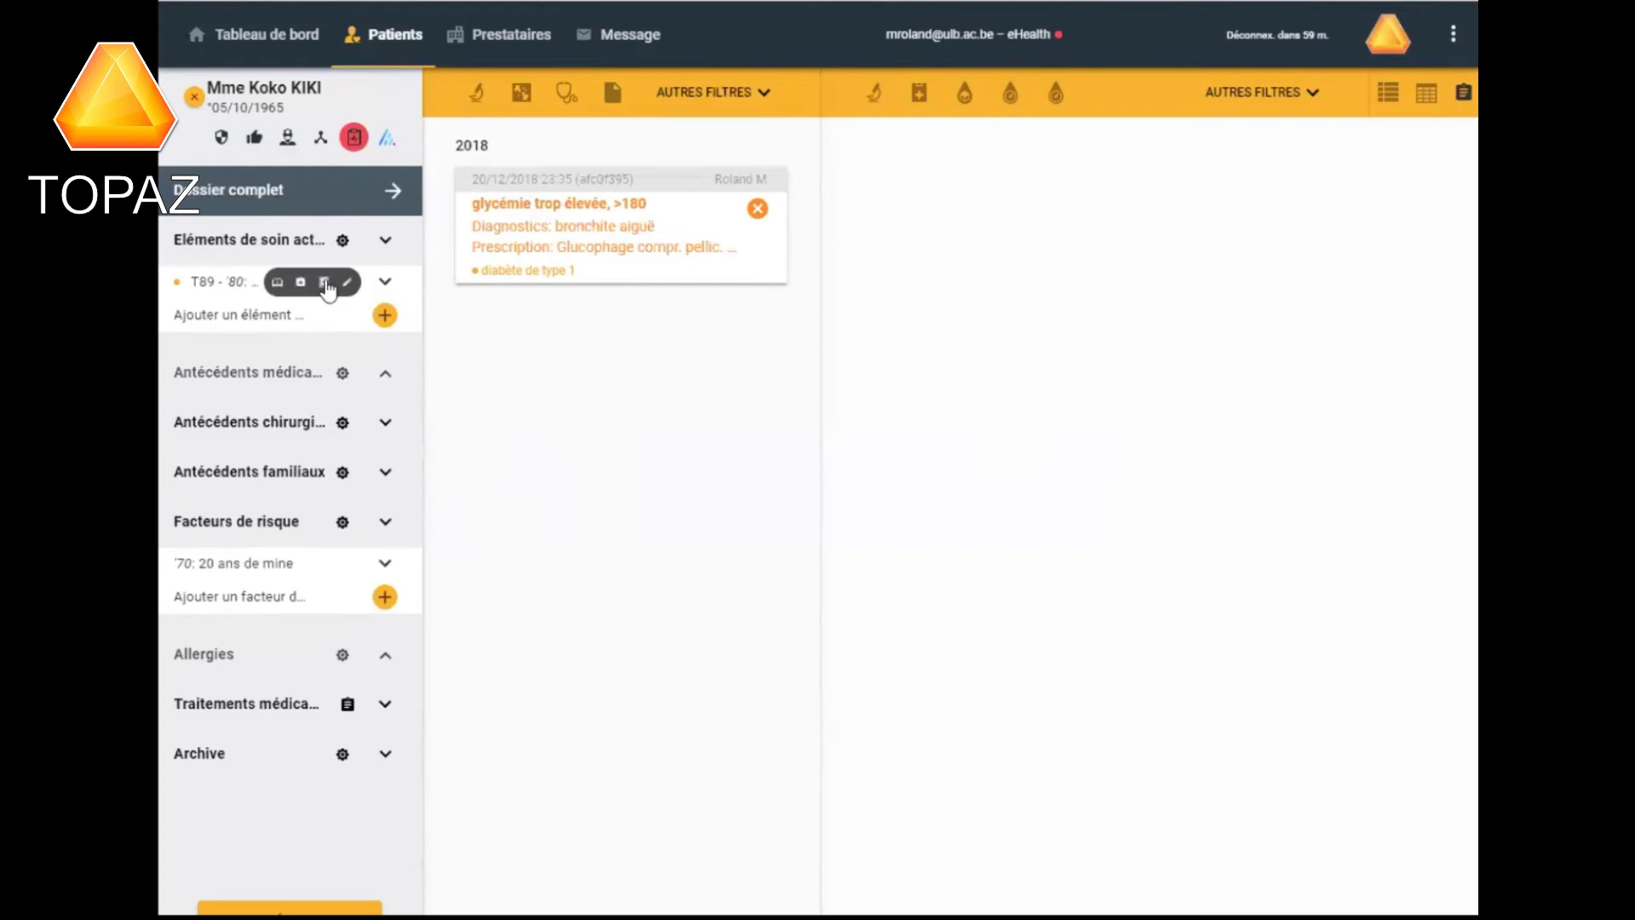
click(276, 286)
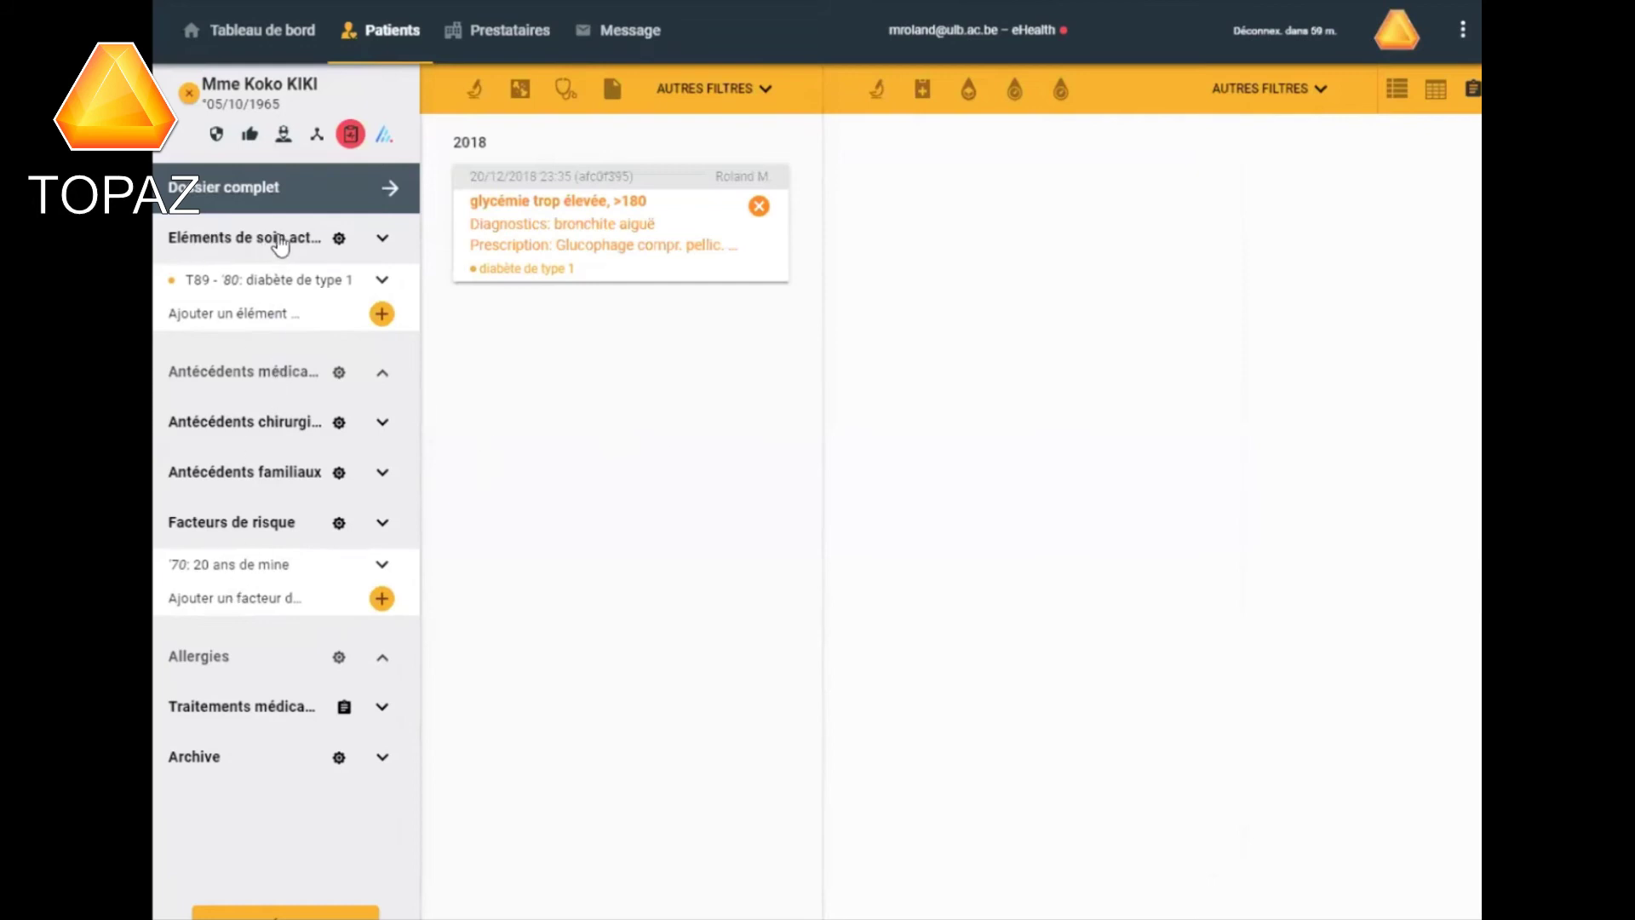
click(340, 241)
mouse_move(319, 281)
mouse_move(247, 290)
click(343, 281)
click(340, 283)
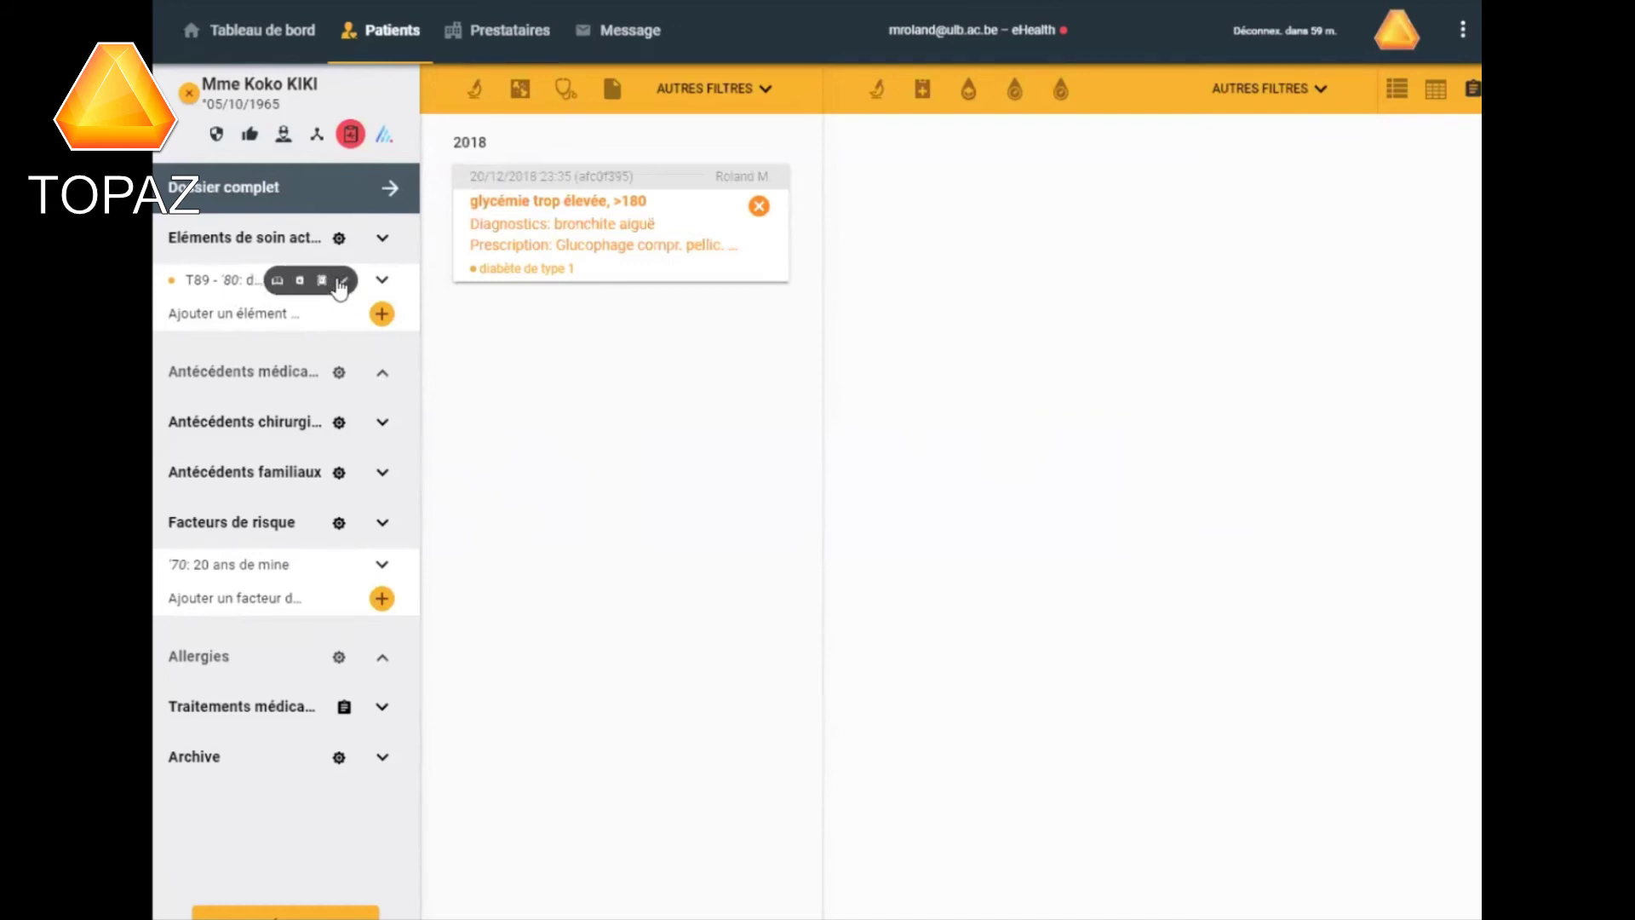
click(273, 283)
click(382, 315)
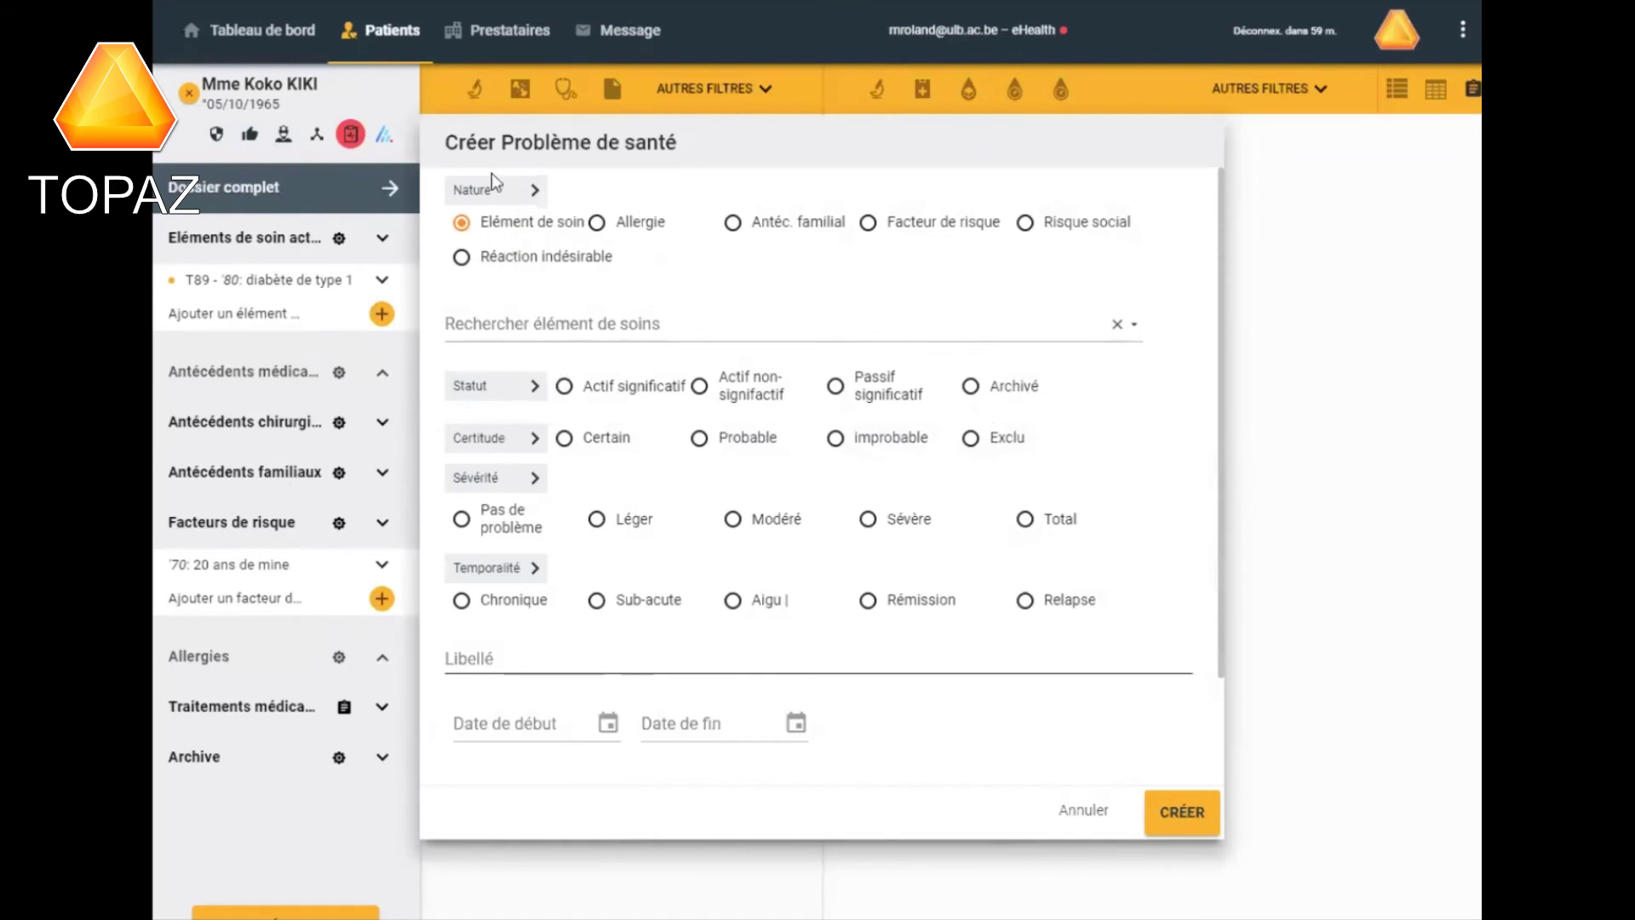
Start a new entry and search 'bronchite' to choose bronchite aiguë as the care element.
drag(1218, 248, 1218, 213)
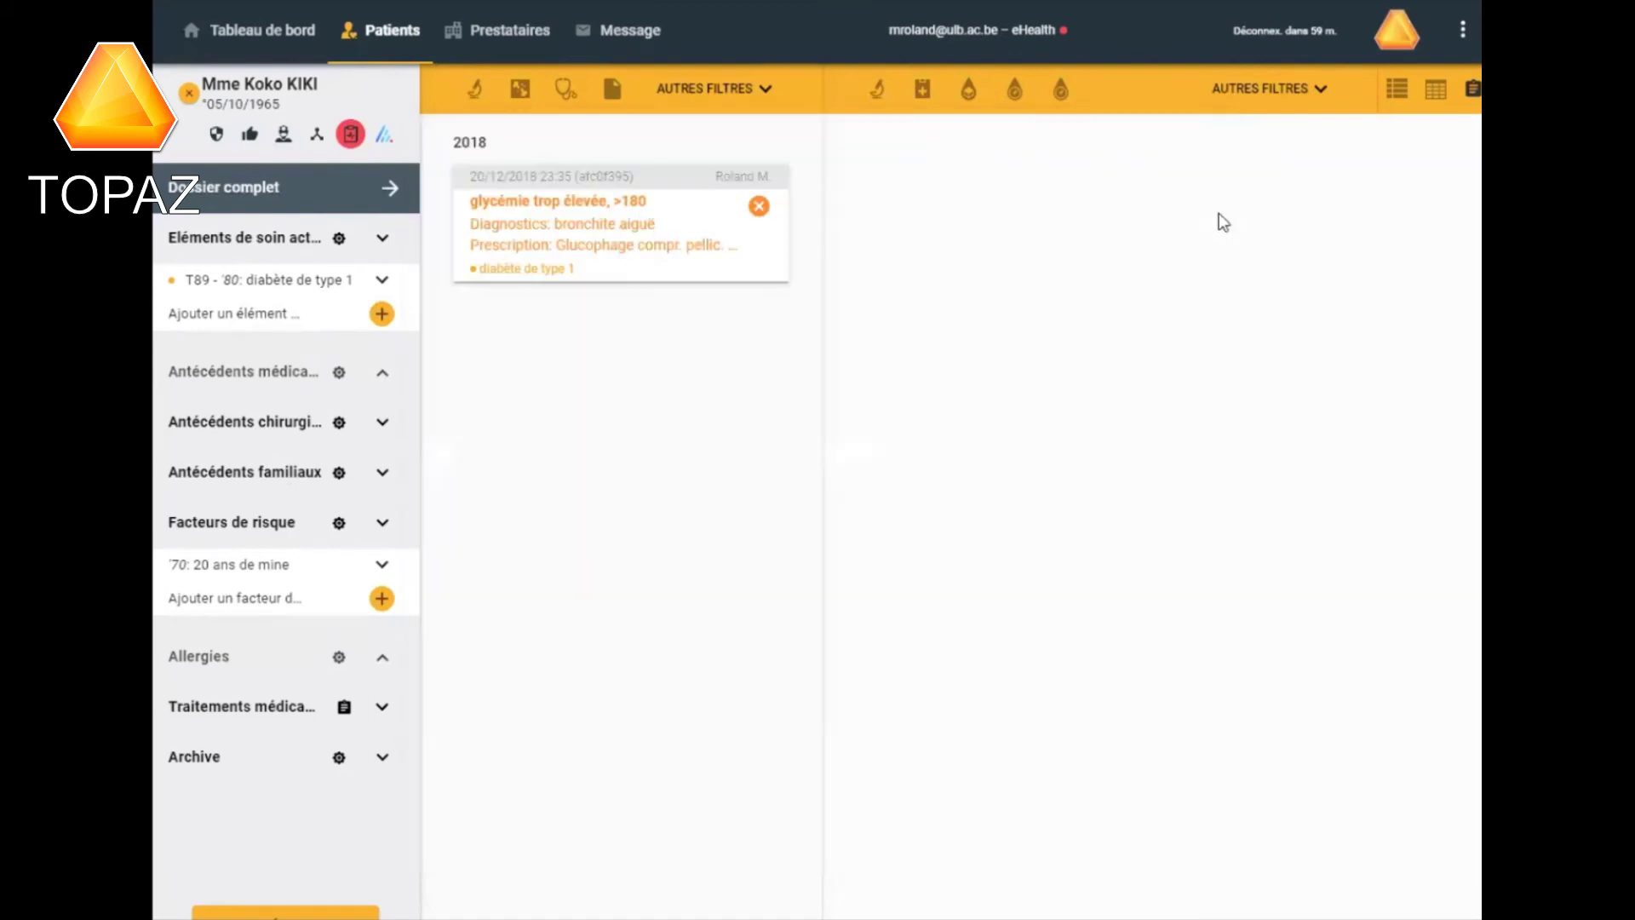
click(387, 597)
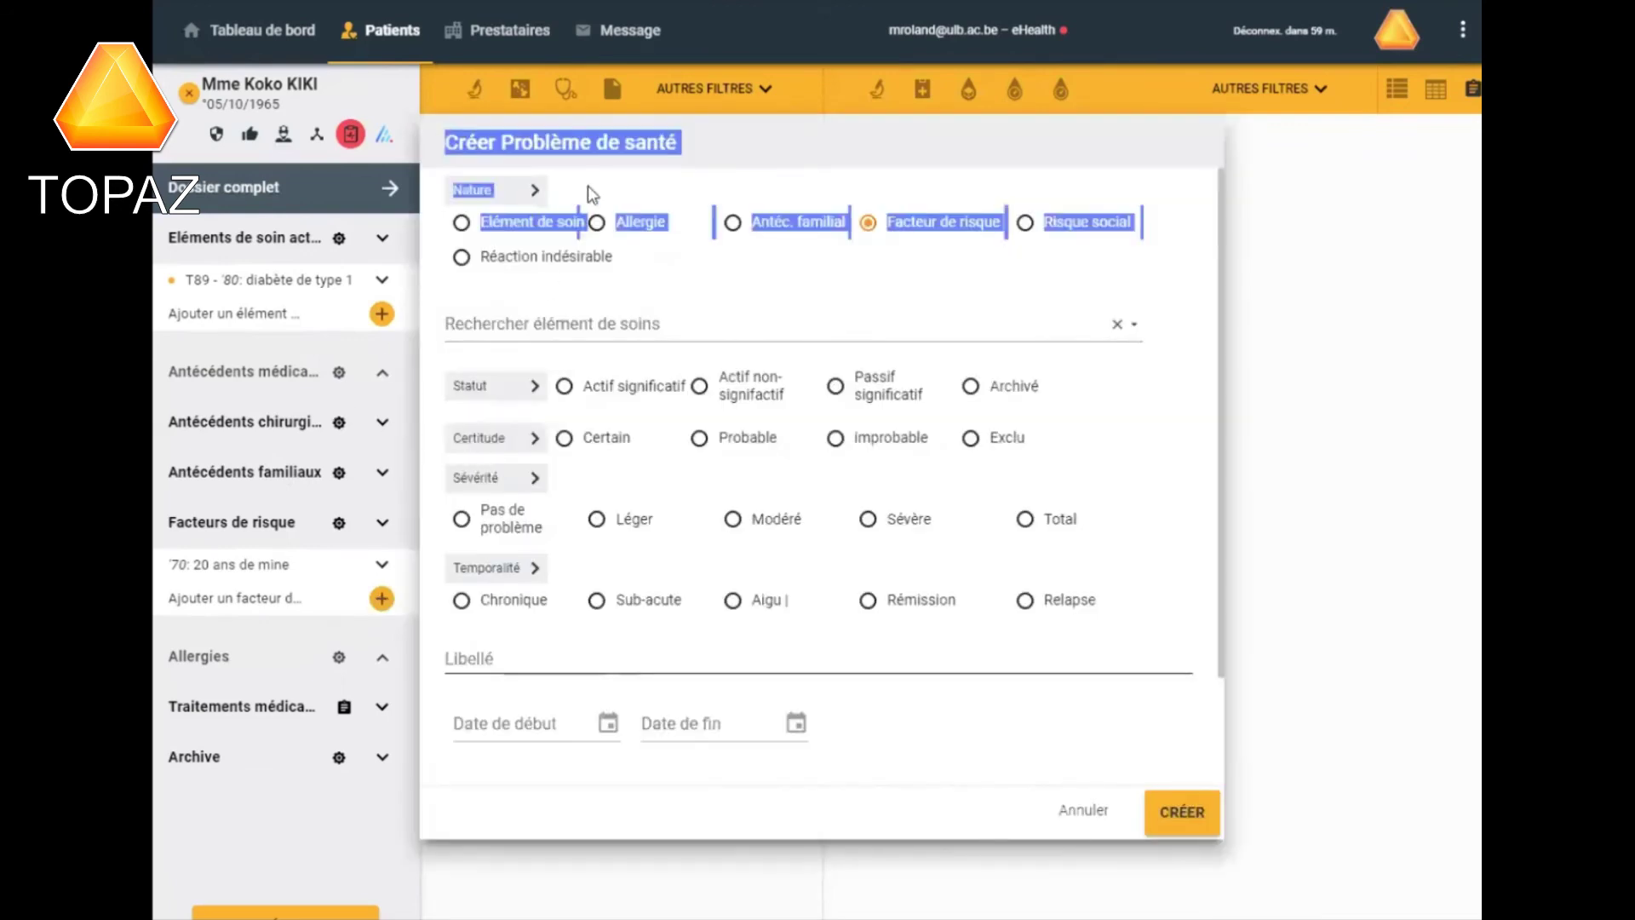
click(511, 320)
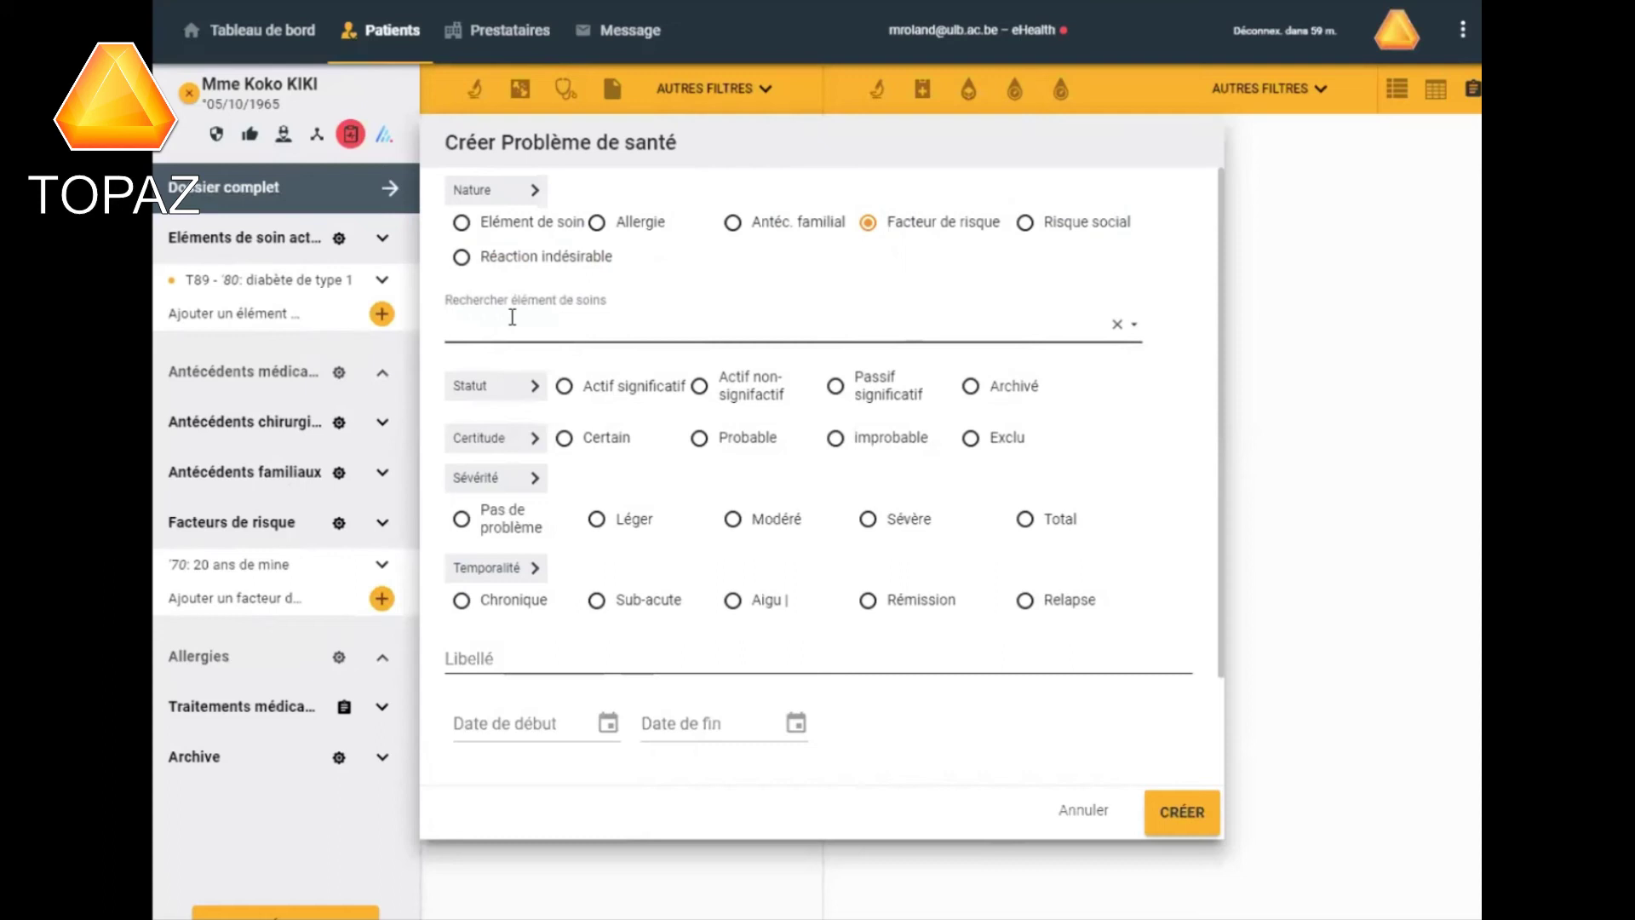
text(bro)
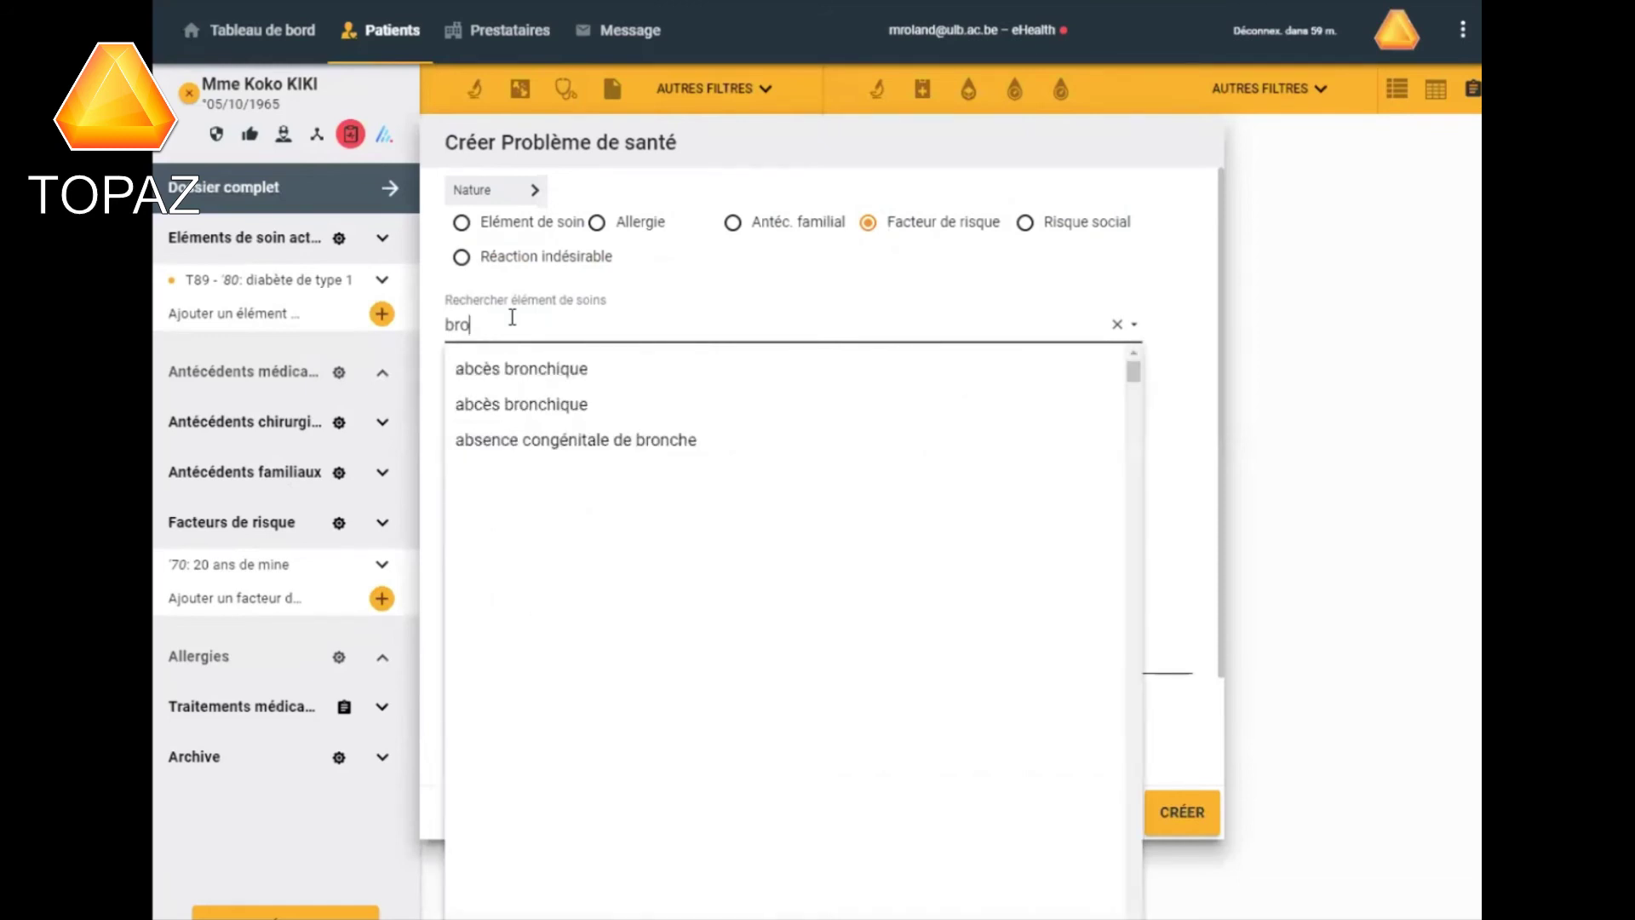
key(BackSpace)
text(o)
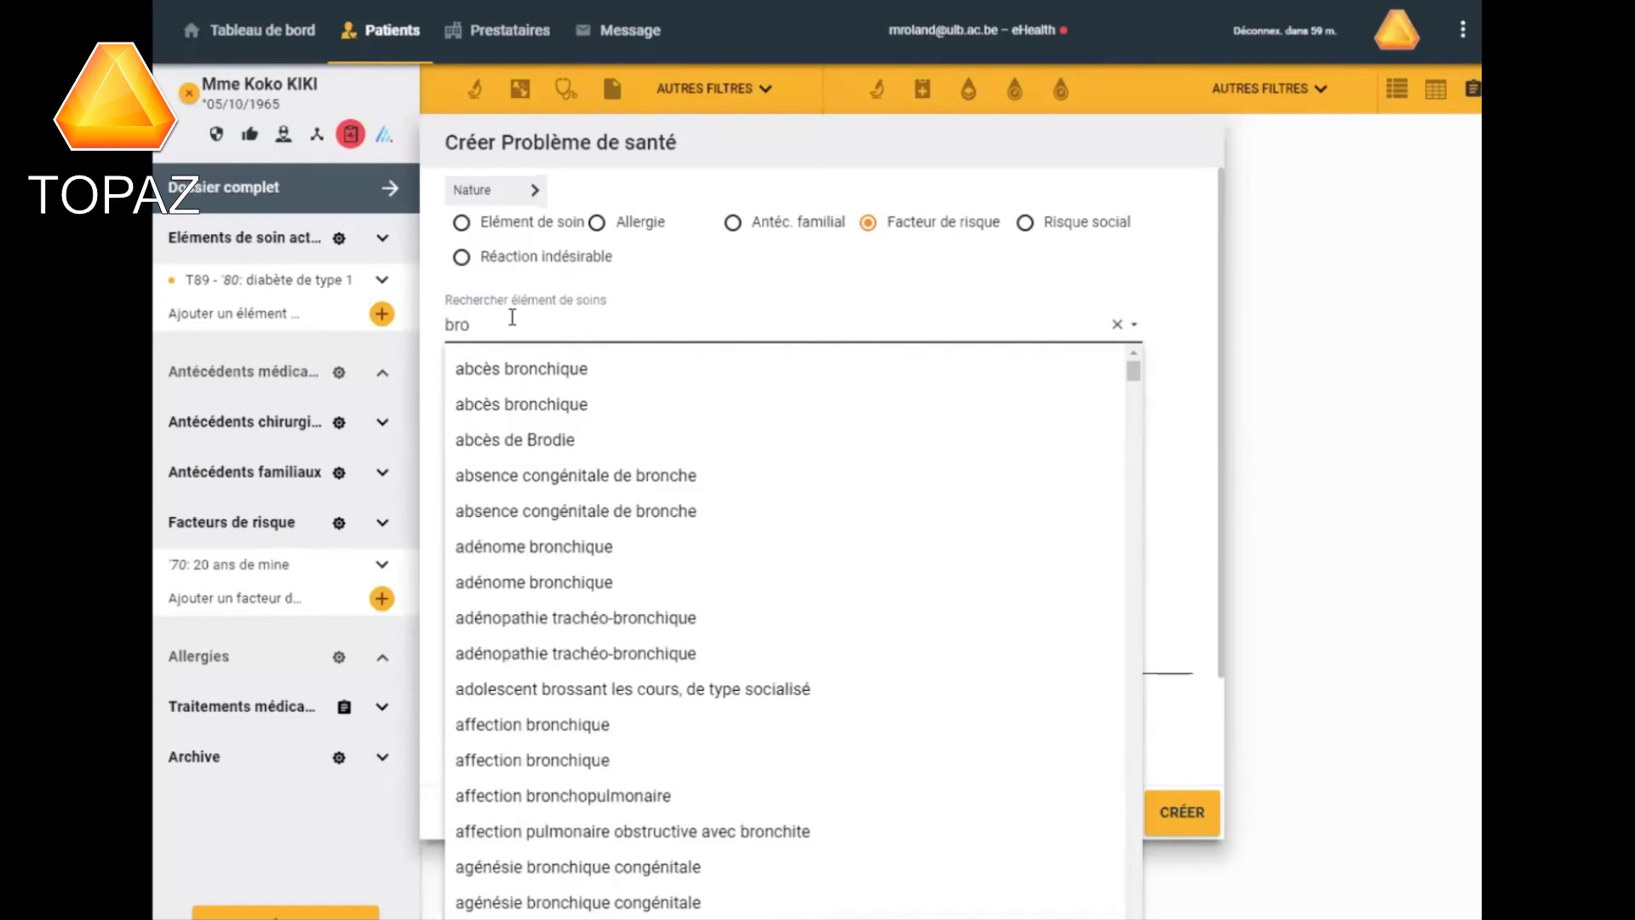
text(nchit)
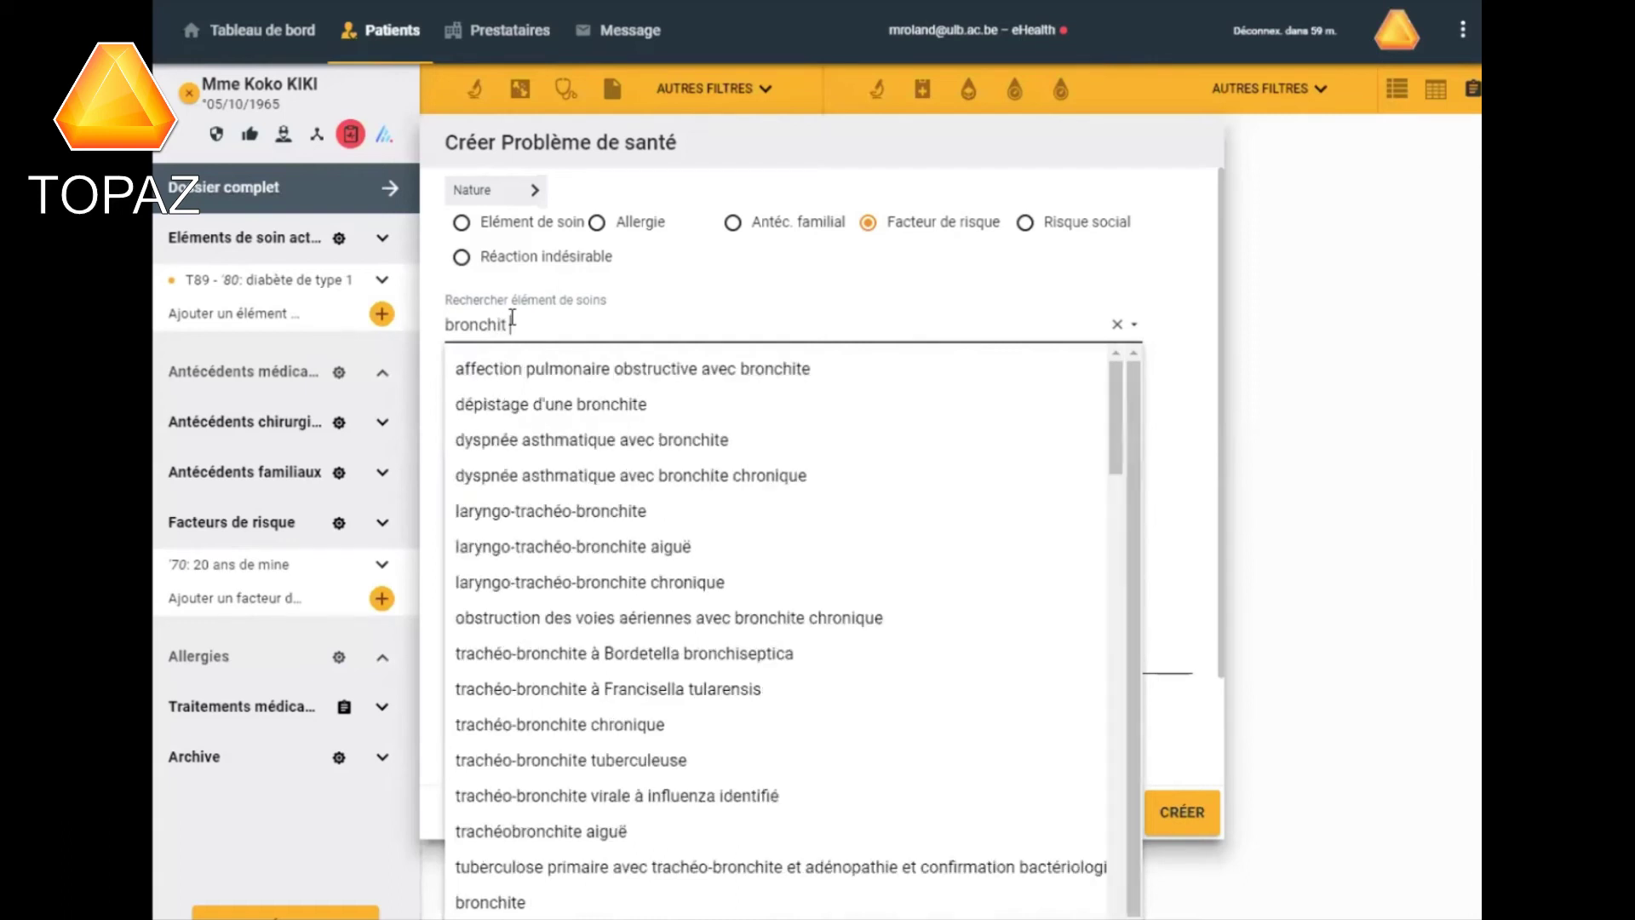
text(e aiguë)
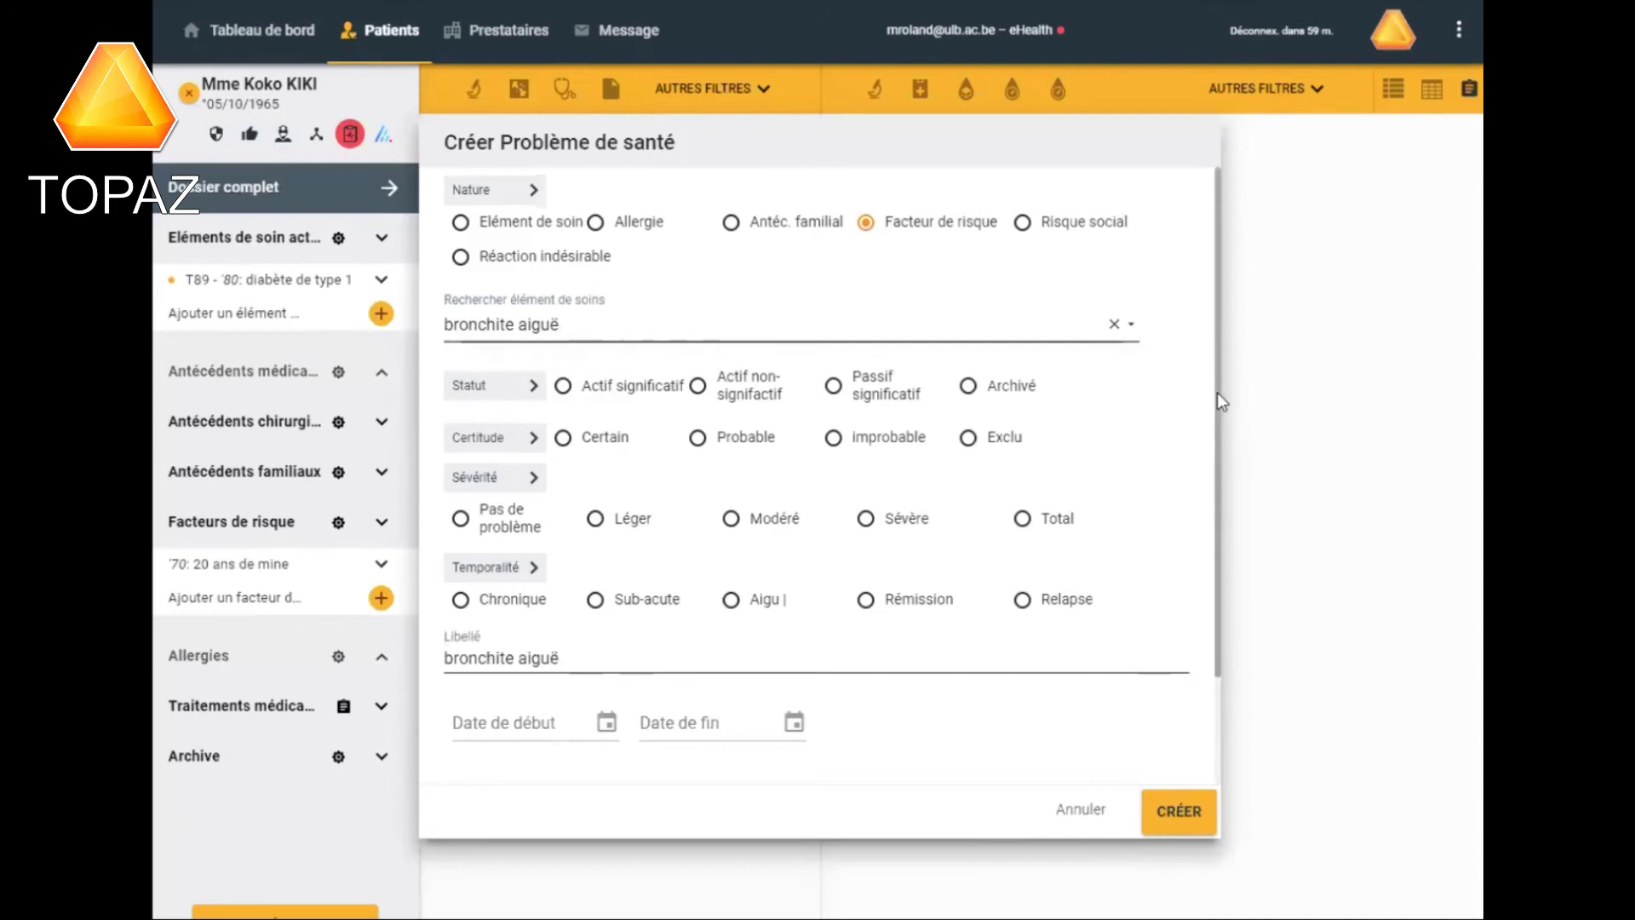
drag(1218, 392, 1218, 499)
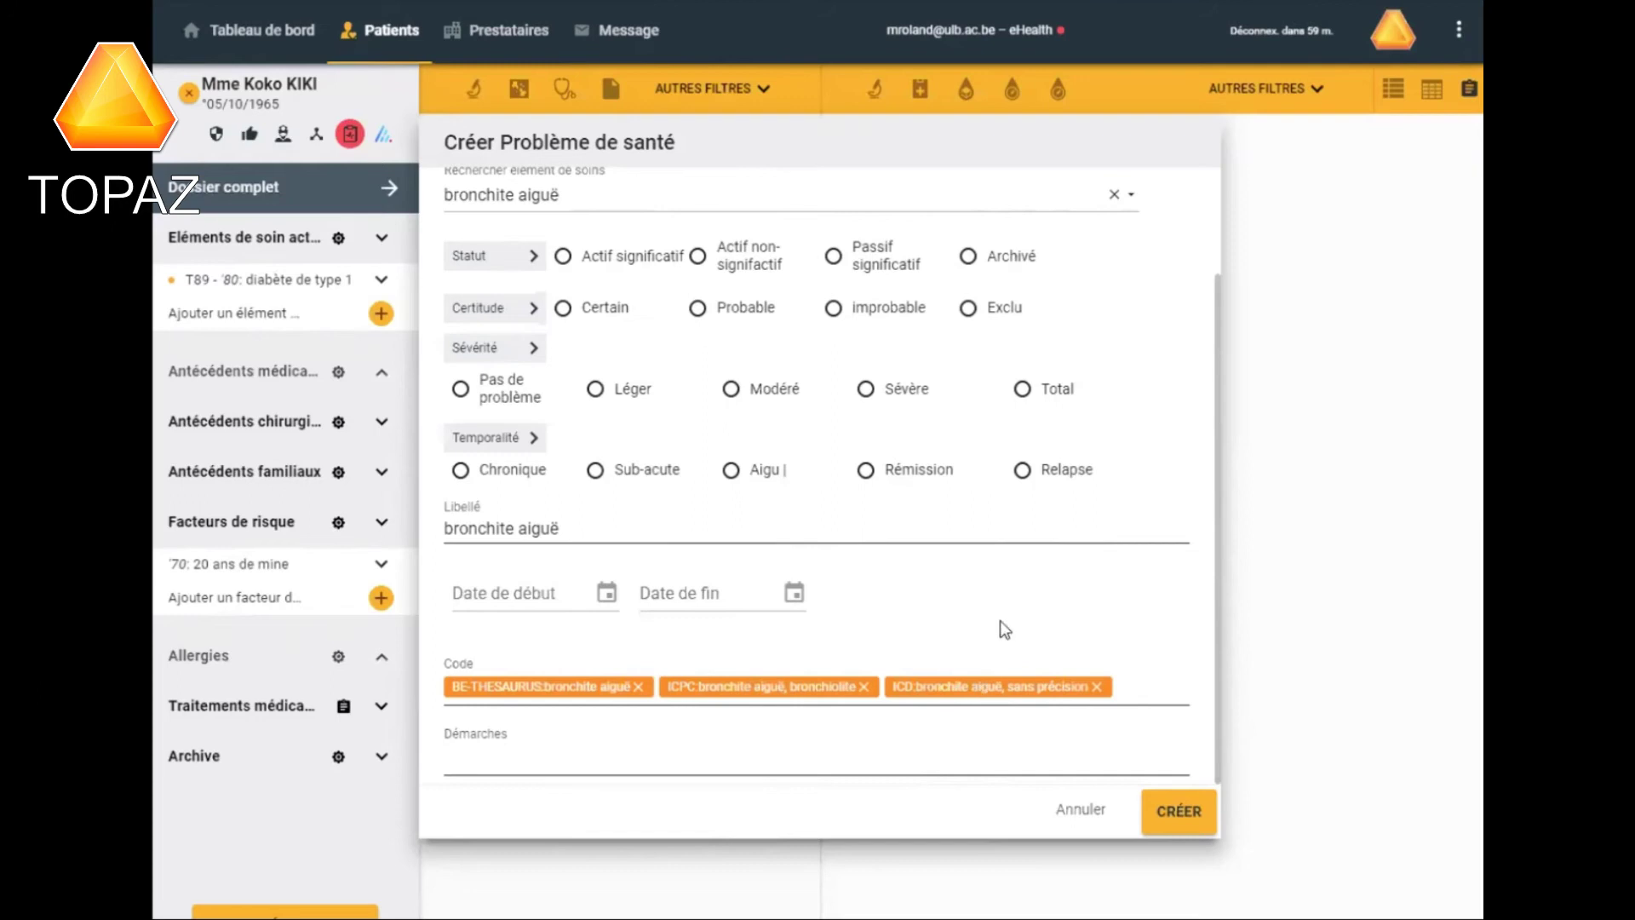
Mark bronchite aiguë as Elément de soin: Actif significatif, Probable, Modéré and Aigu.
scroll(984, 612, up, 2)
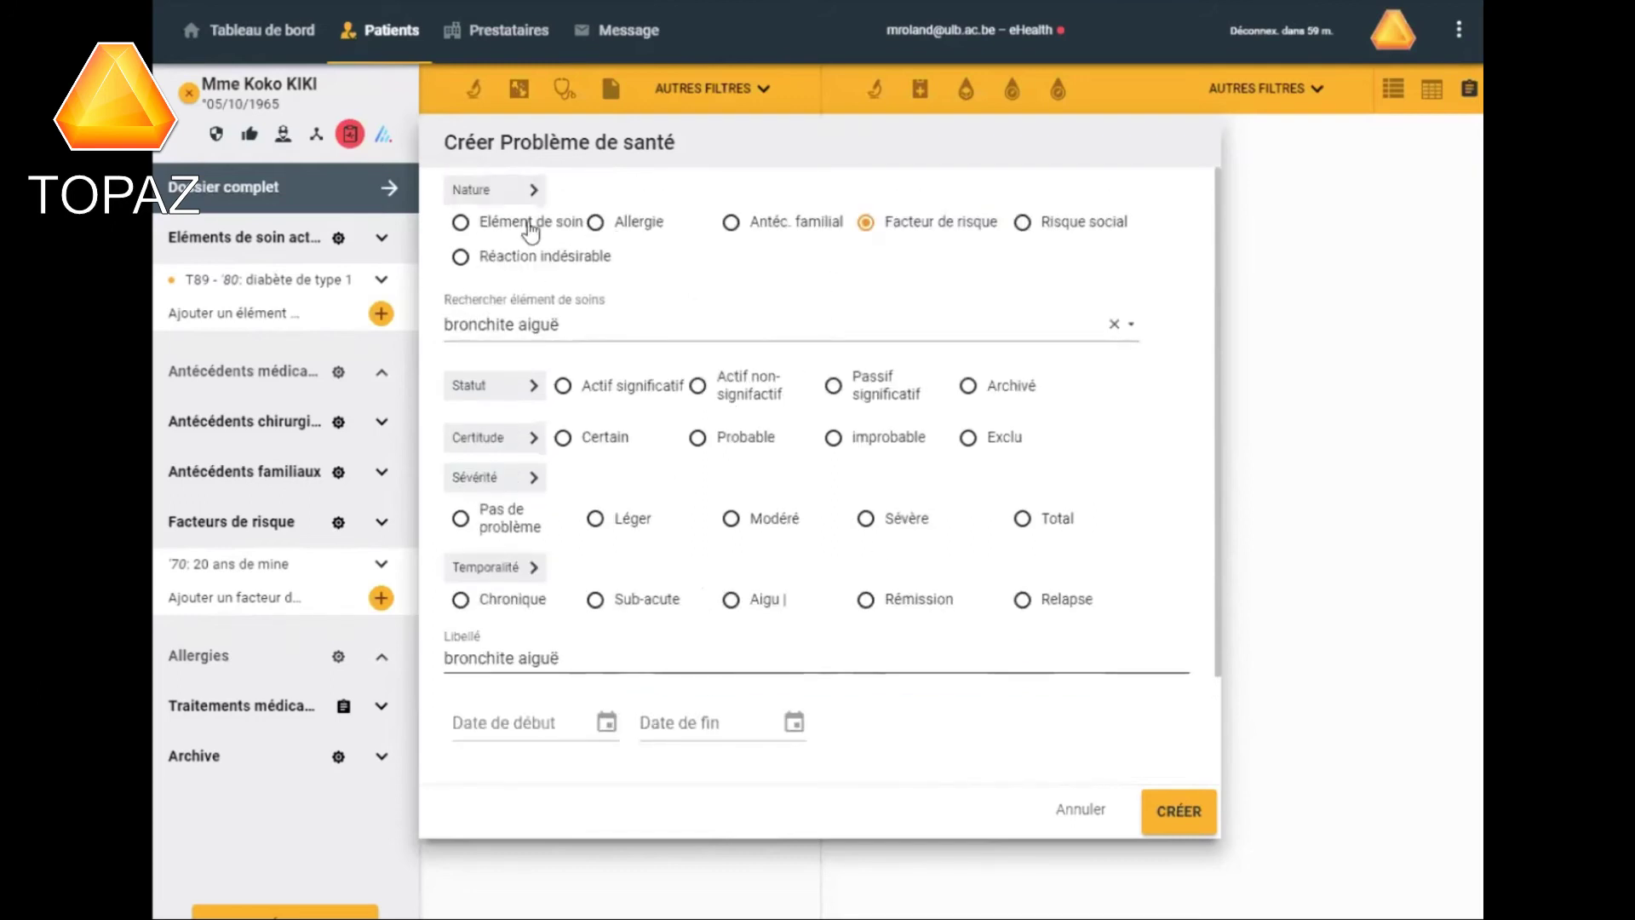
click(460, 224)
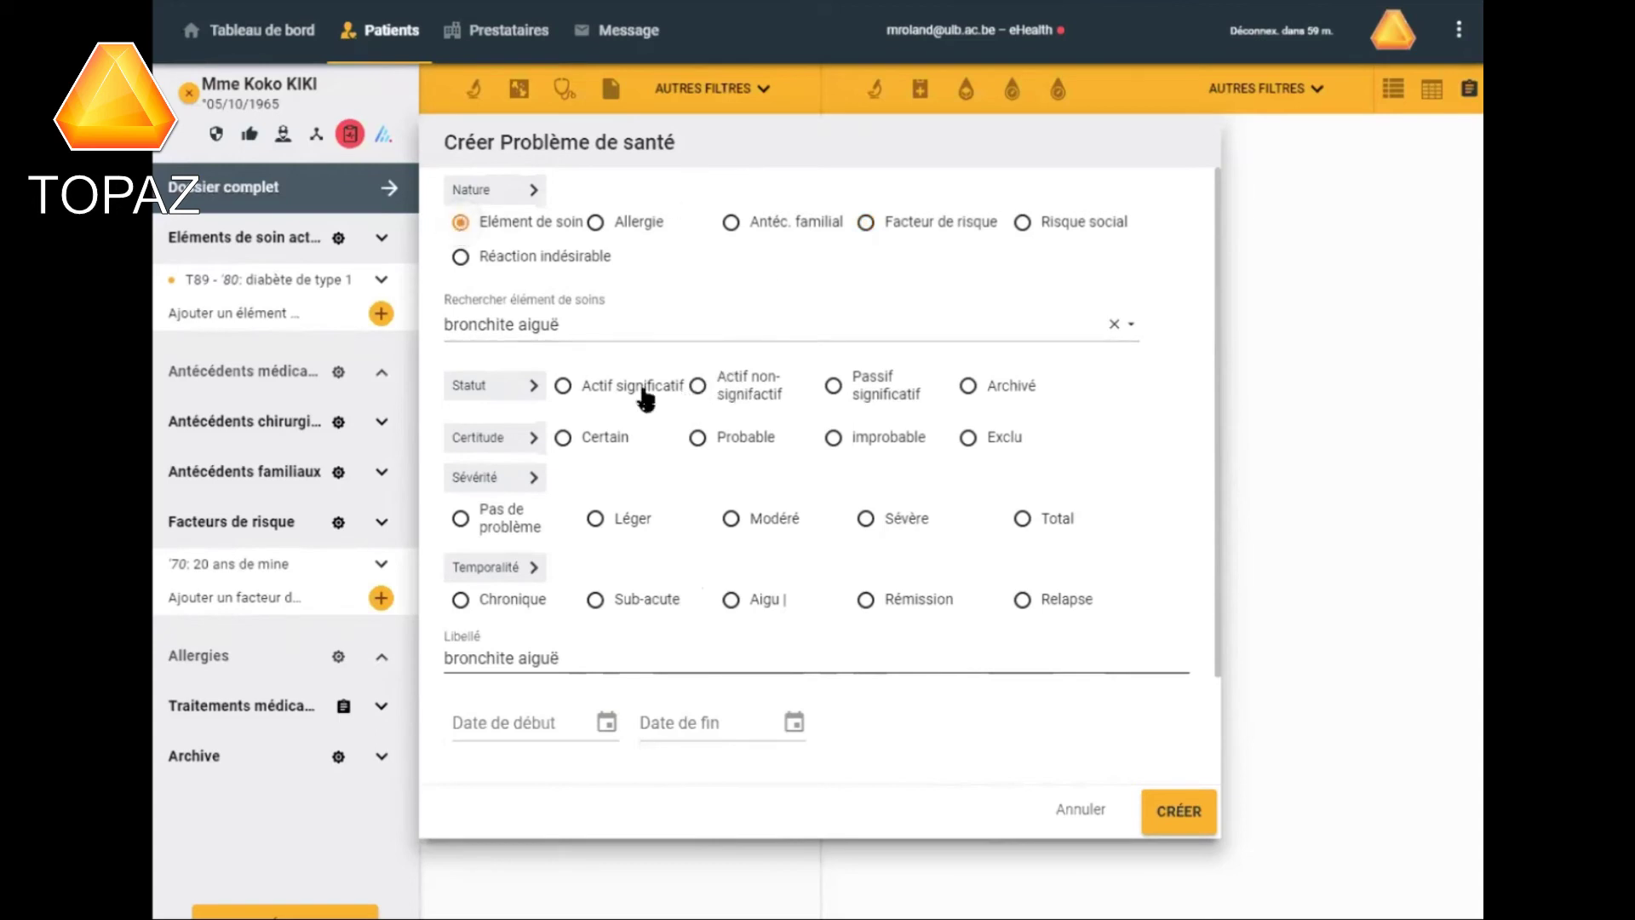
click(560, 387)
click(695, 438)
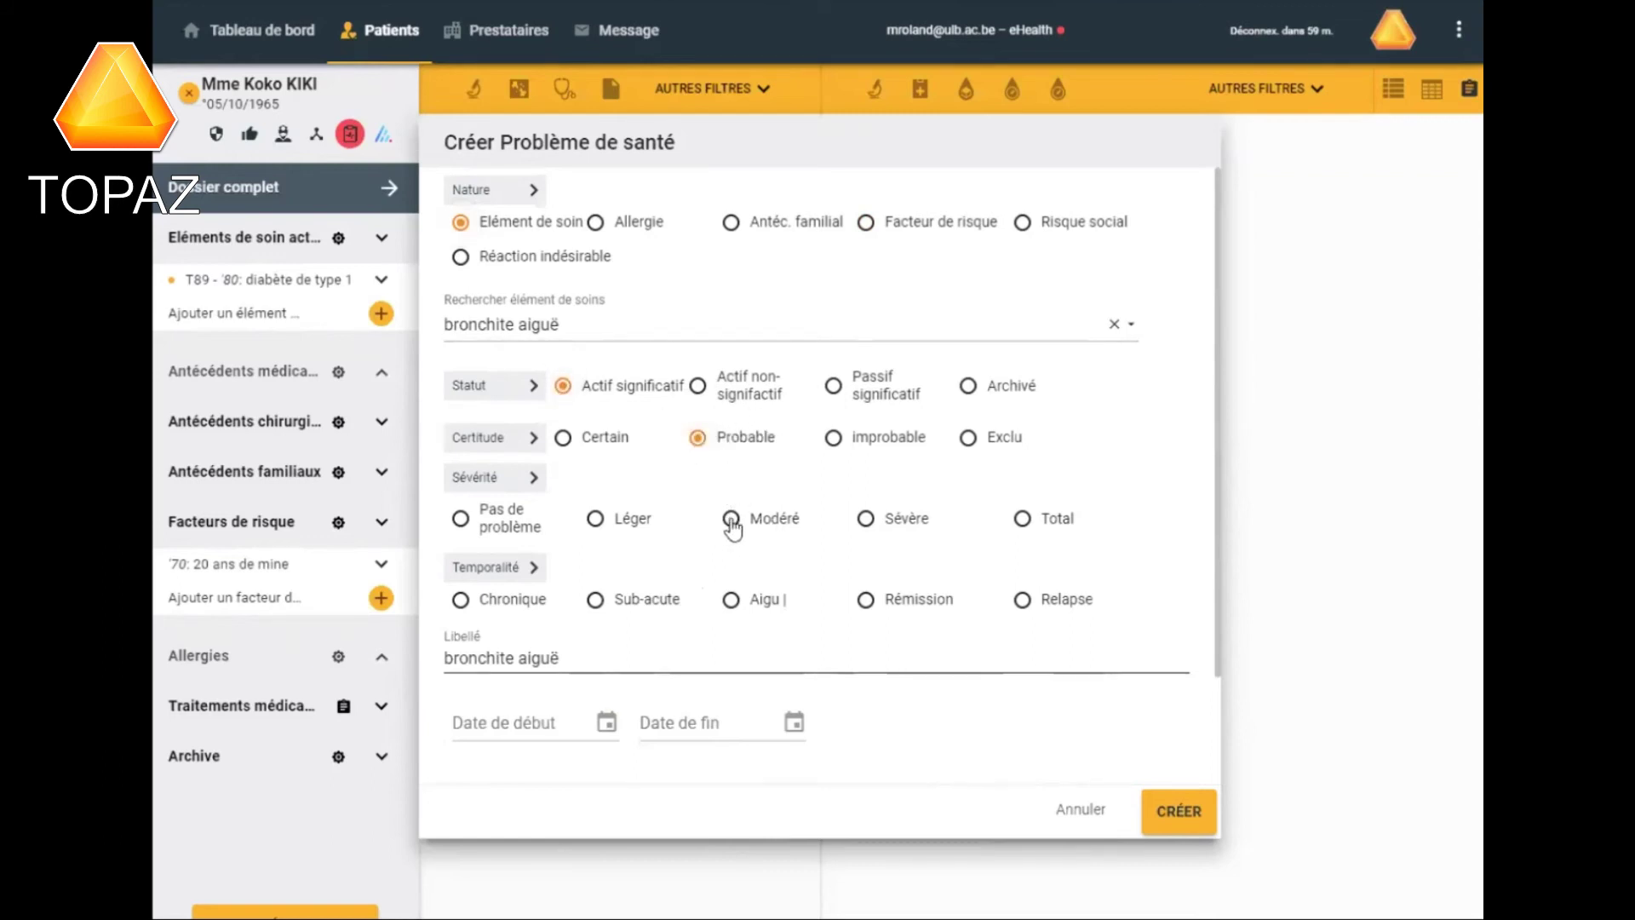
click(730, 520)
click(731, 601)
Give the problem start date 01/01/2018 and end date 10/01/2018, then create it.
click(605, 721)
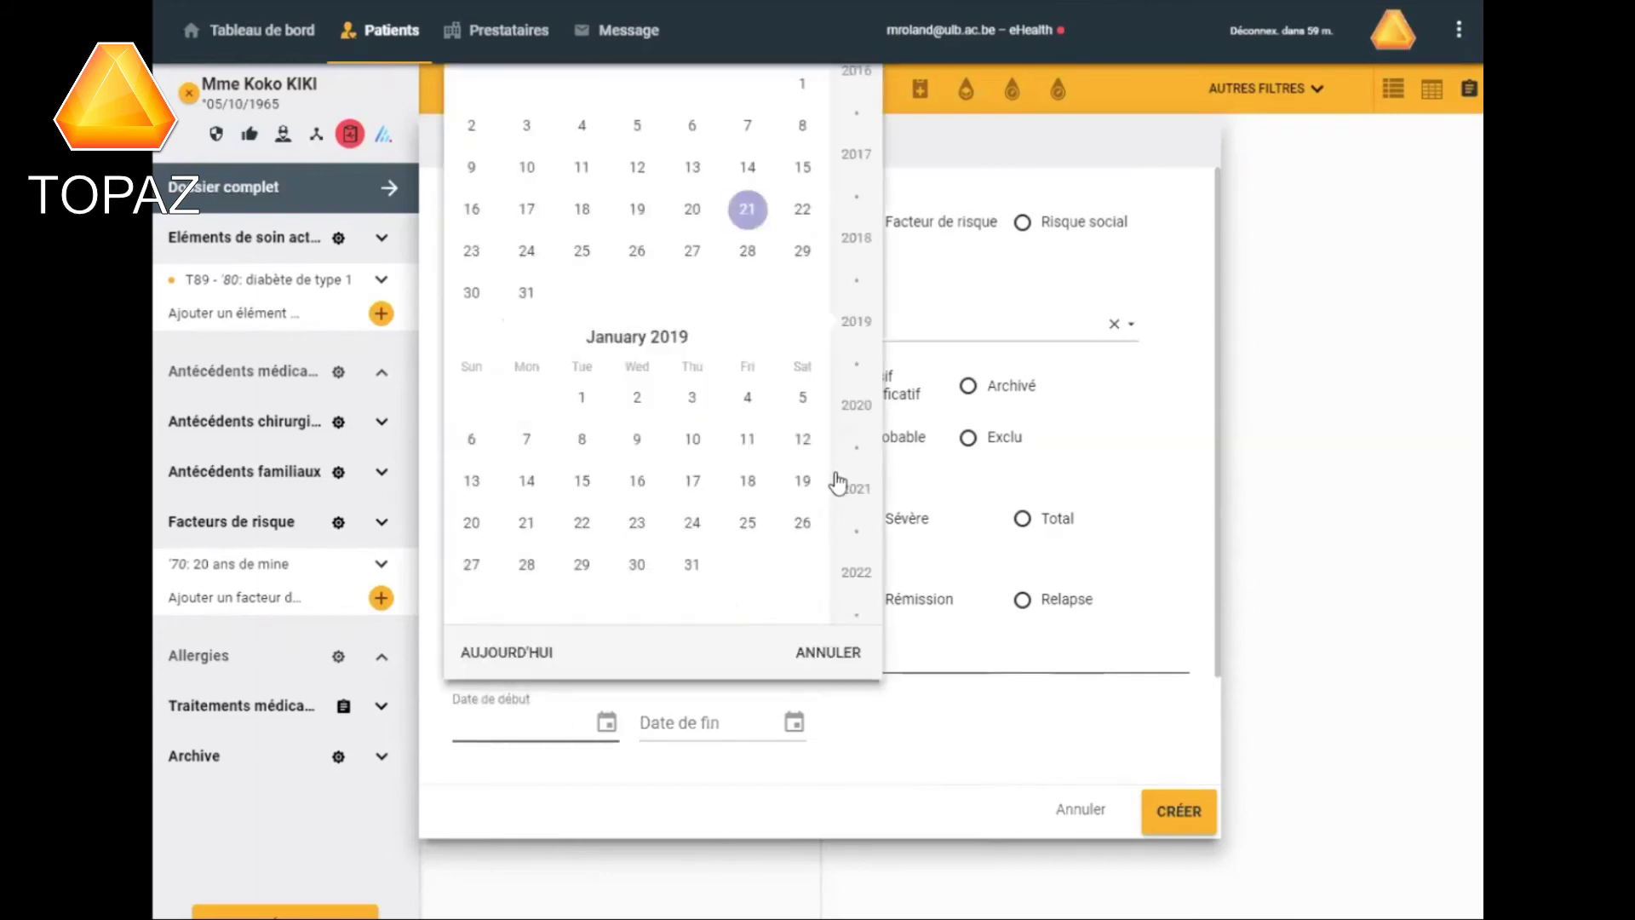
scroll(846, 464, up, 10)
scroll(847, 464, up, 20)
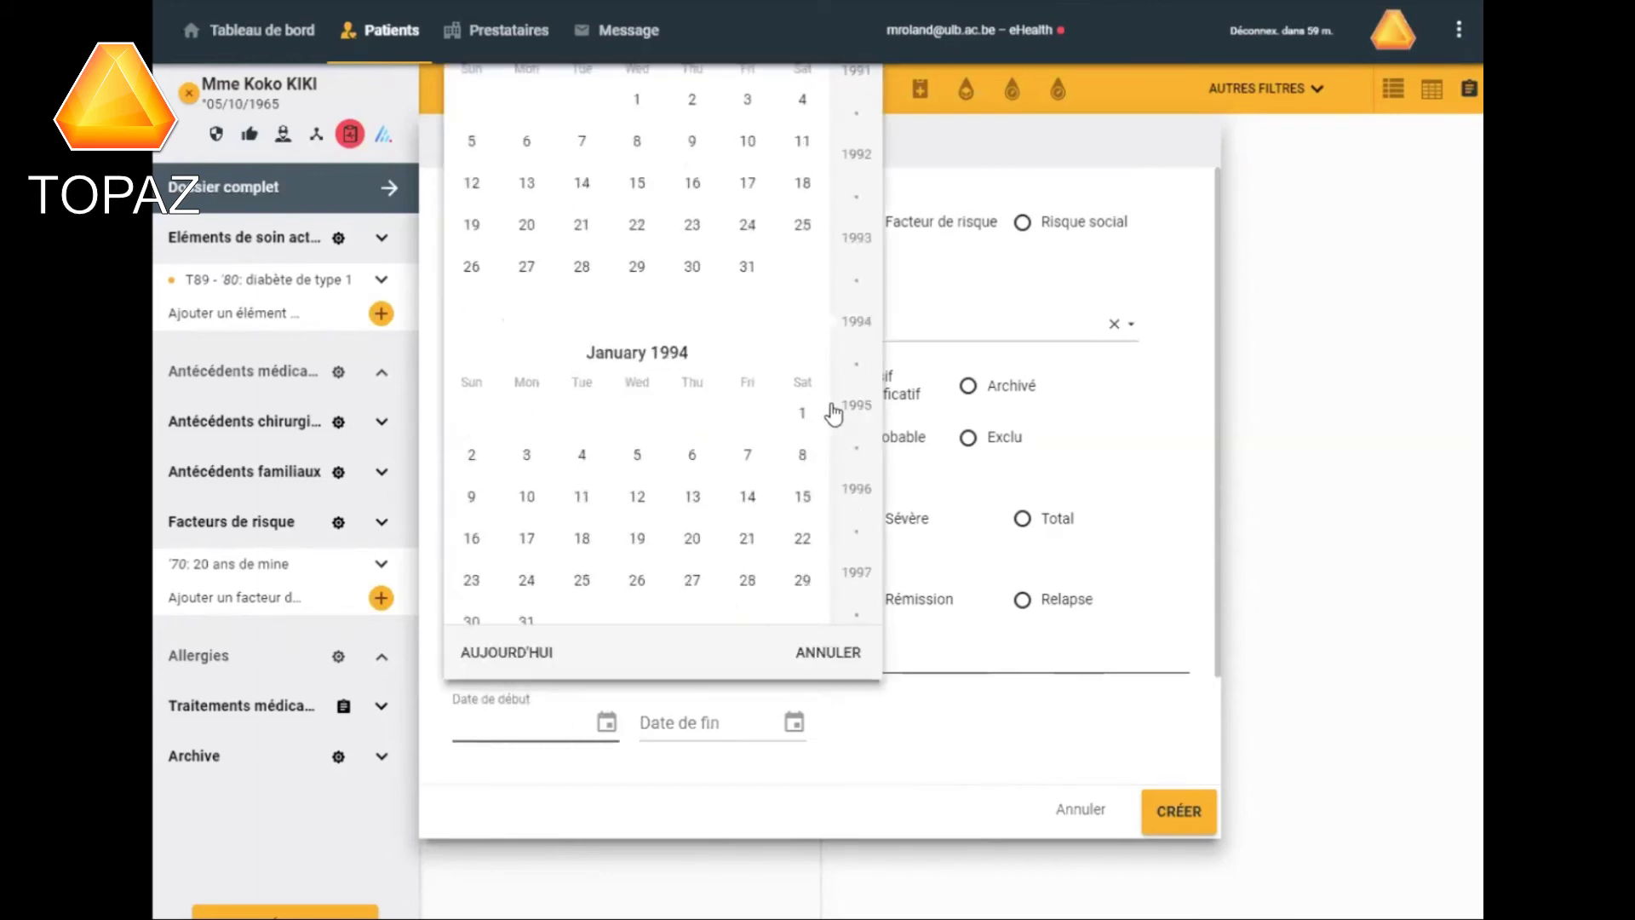
scroll(829, 385, down, 1)
text(1/)
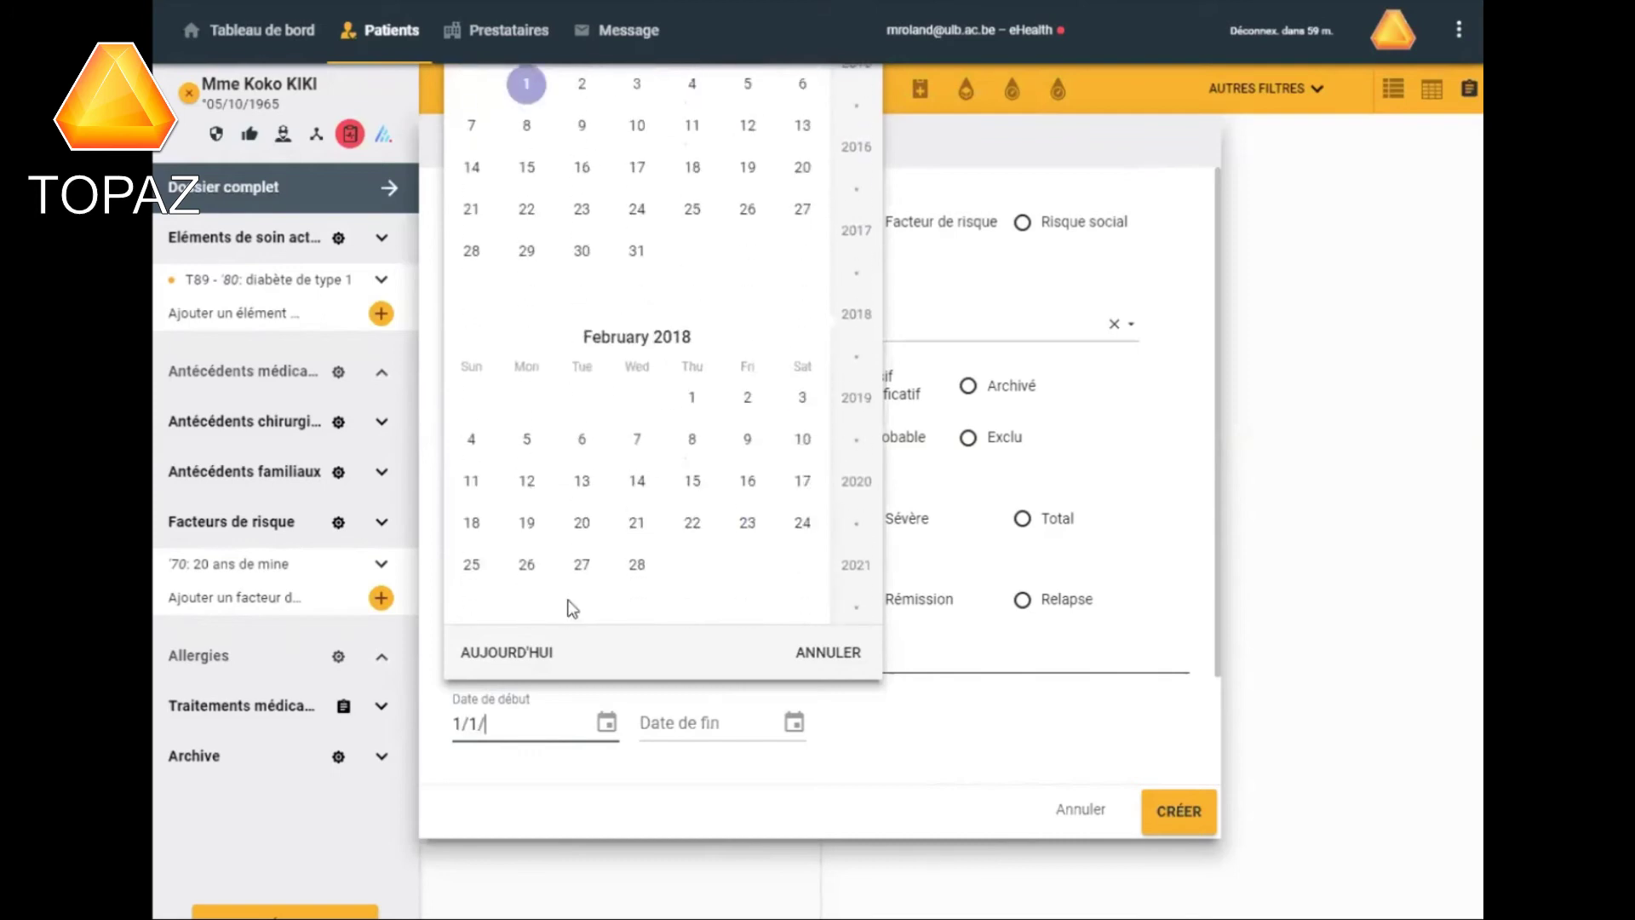
text(01/20)
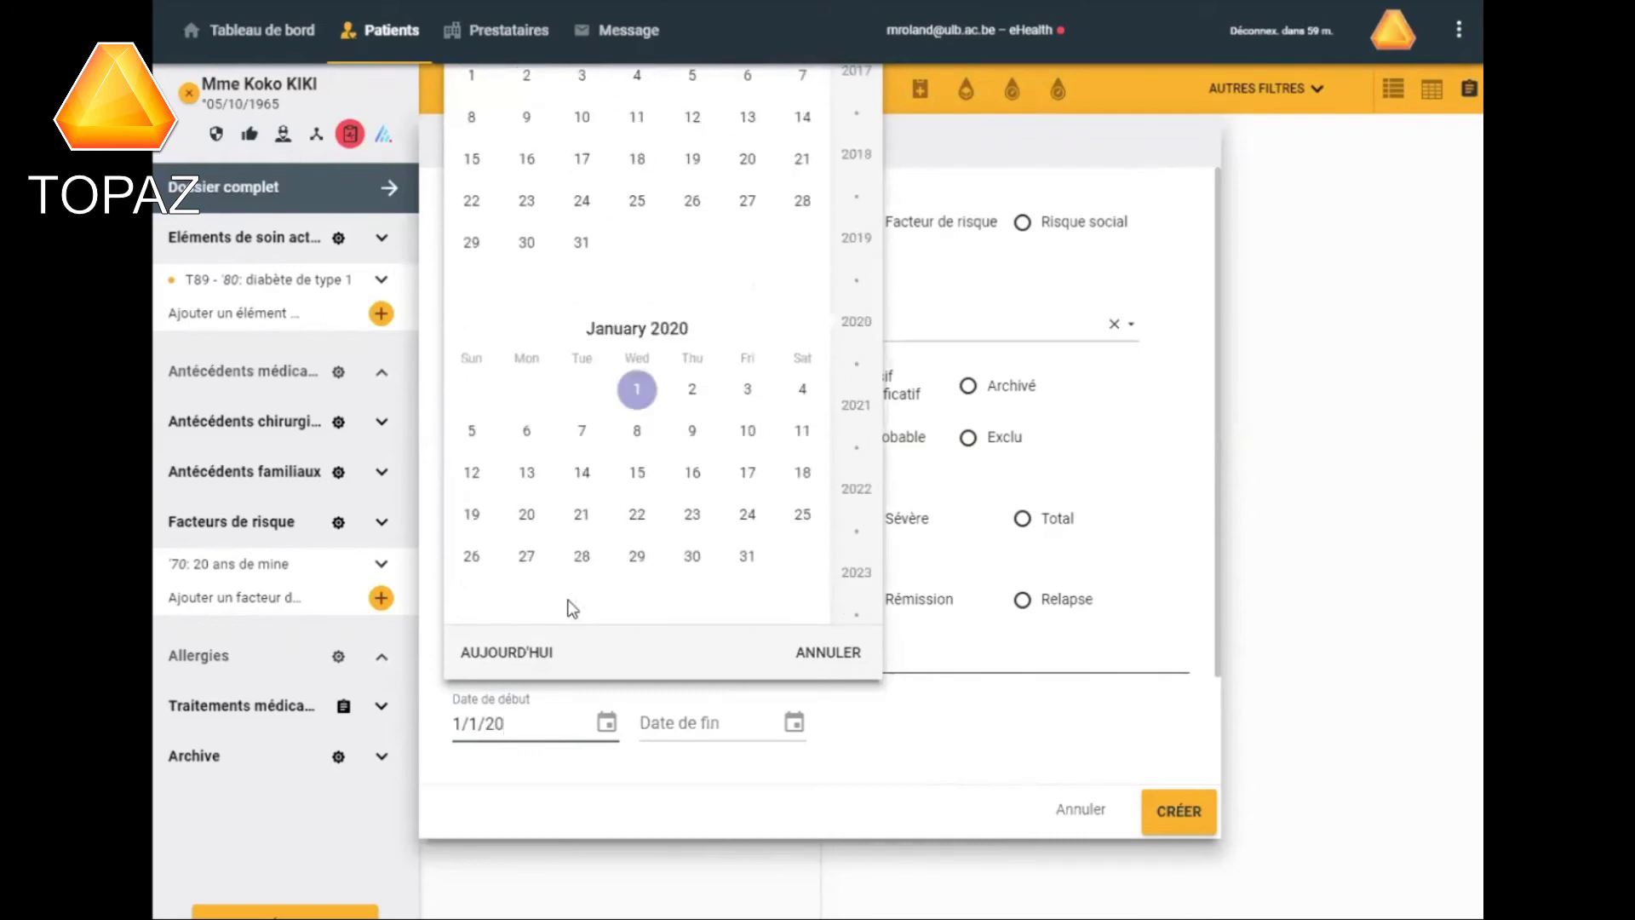
text(18)
key(Return)
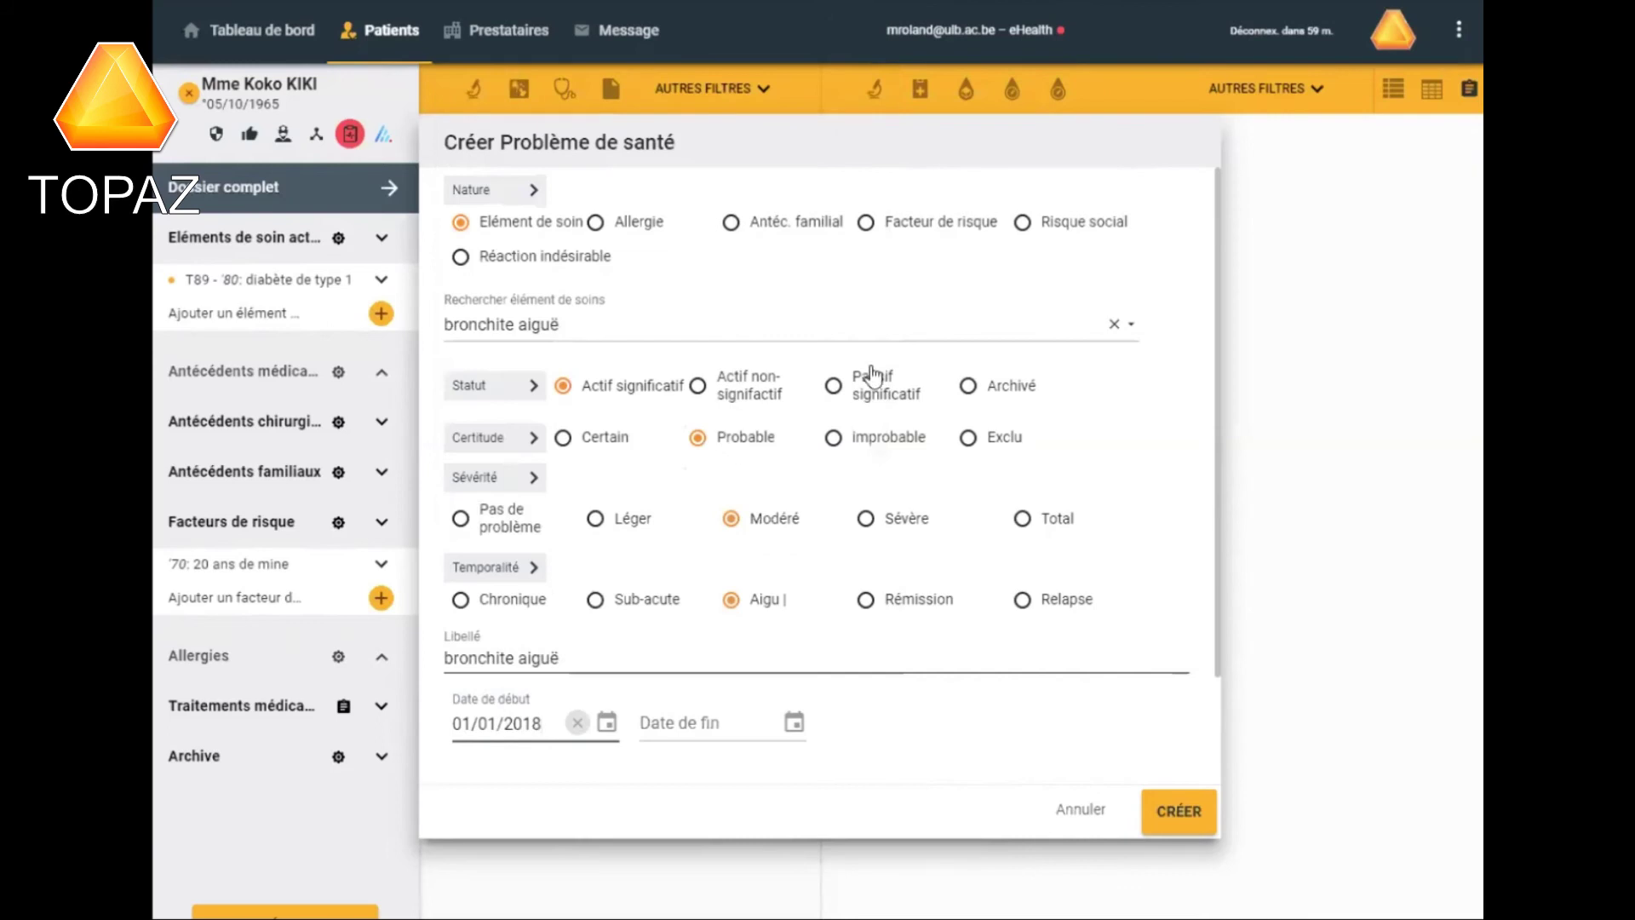
click(677, 724)
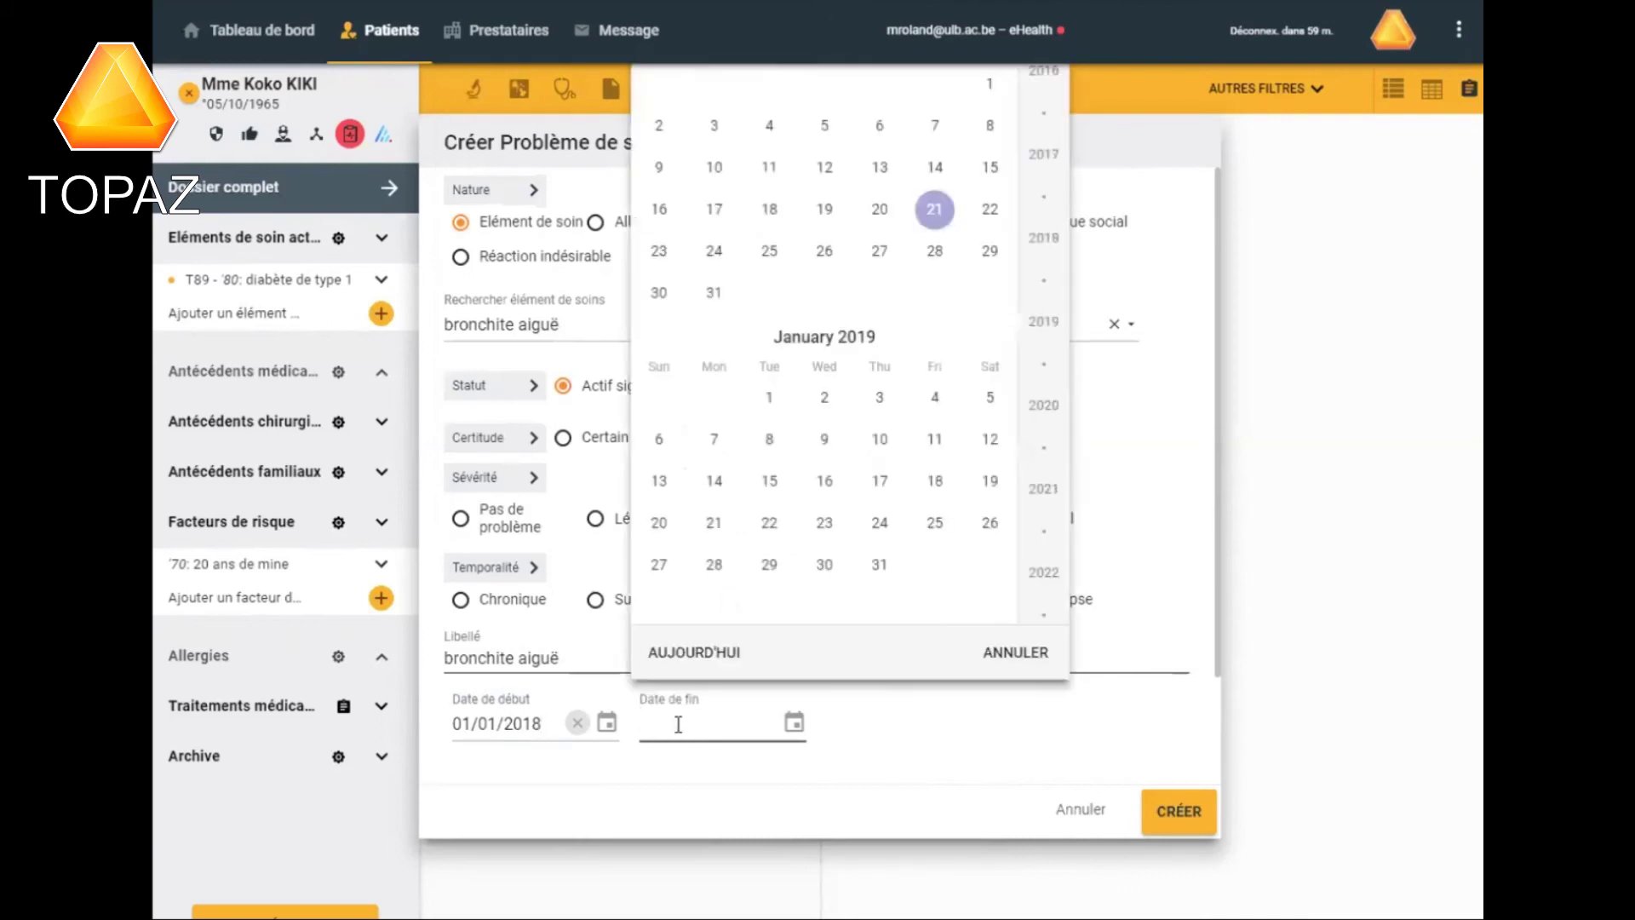
text(10/01/2018)
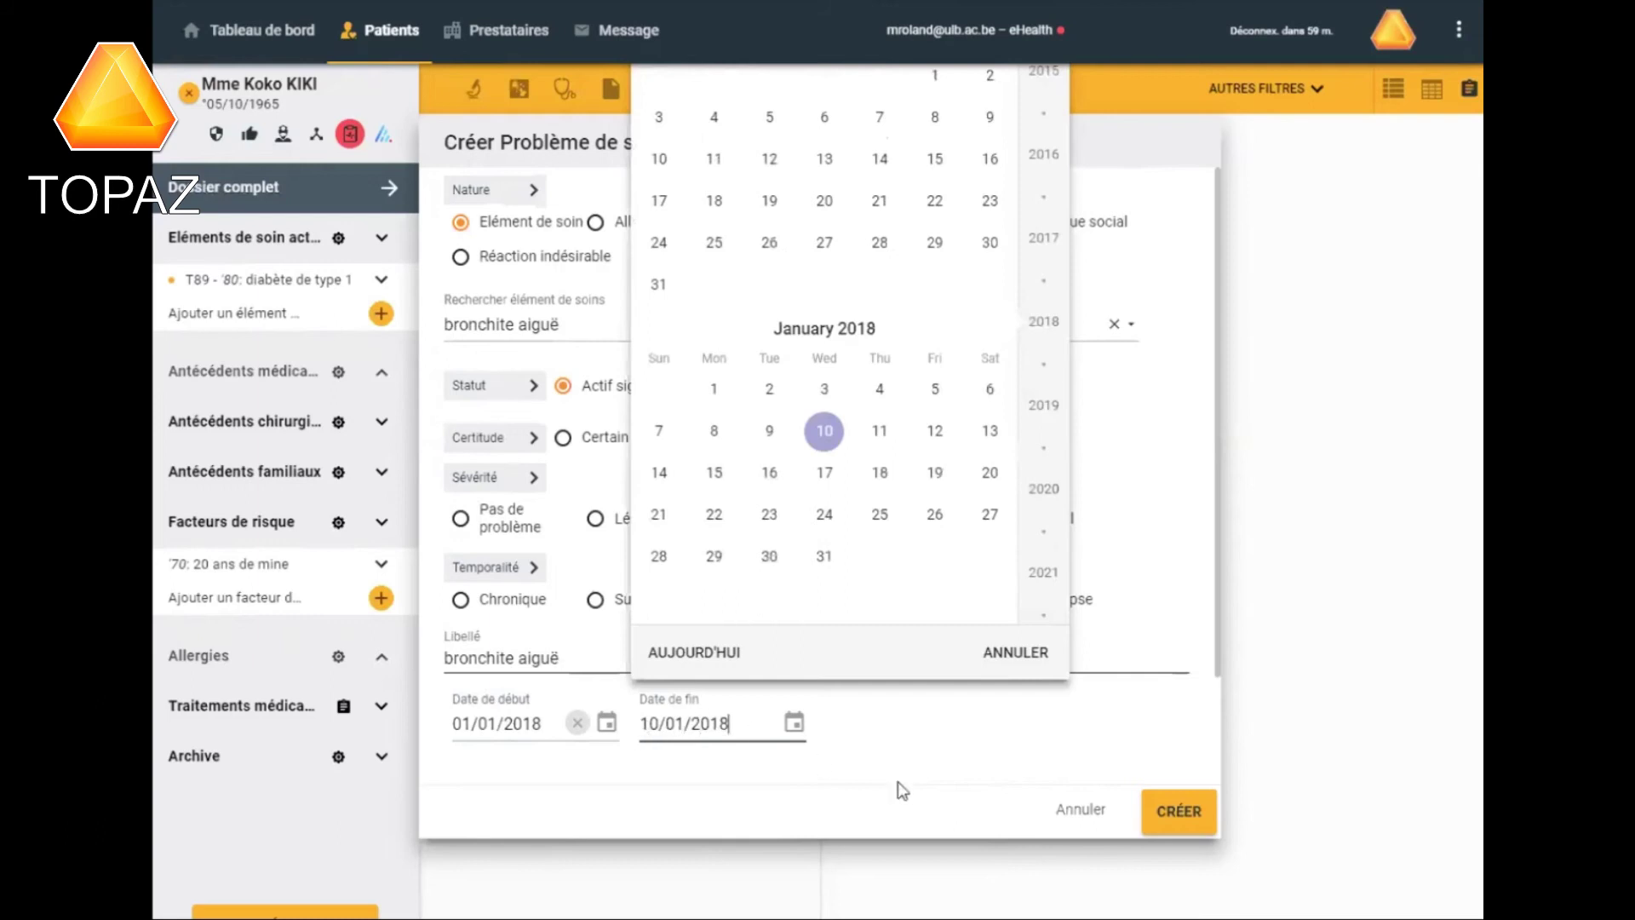
click(887, 734)
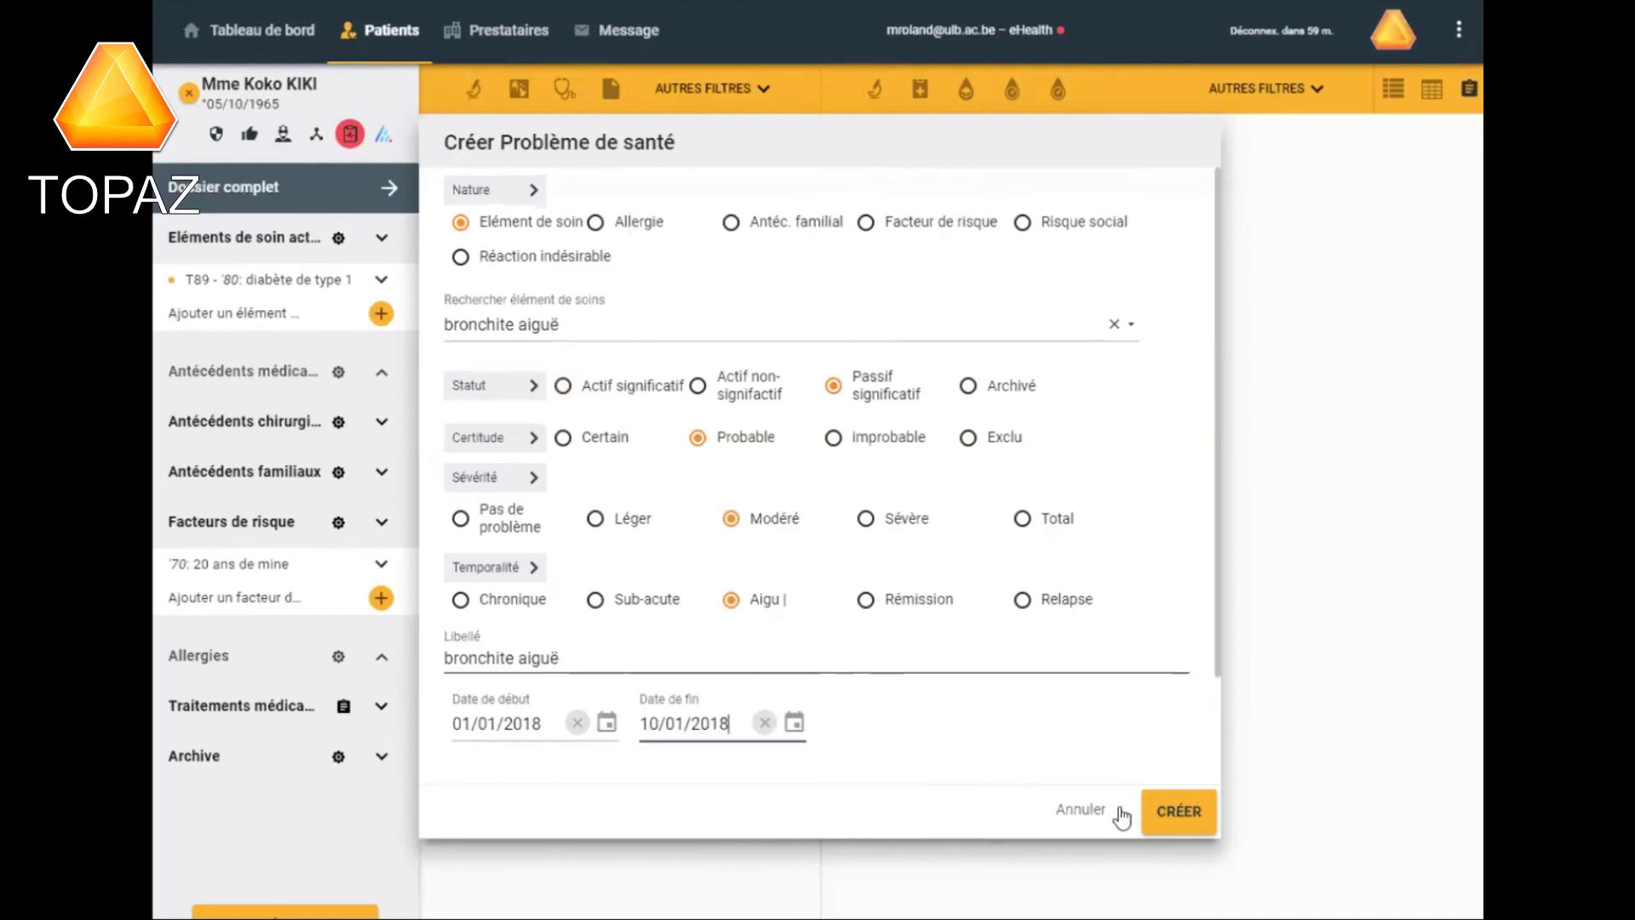
click(1173, 811)
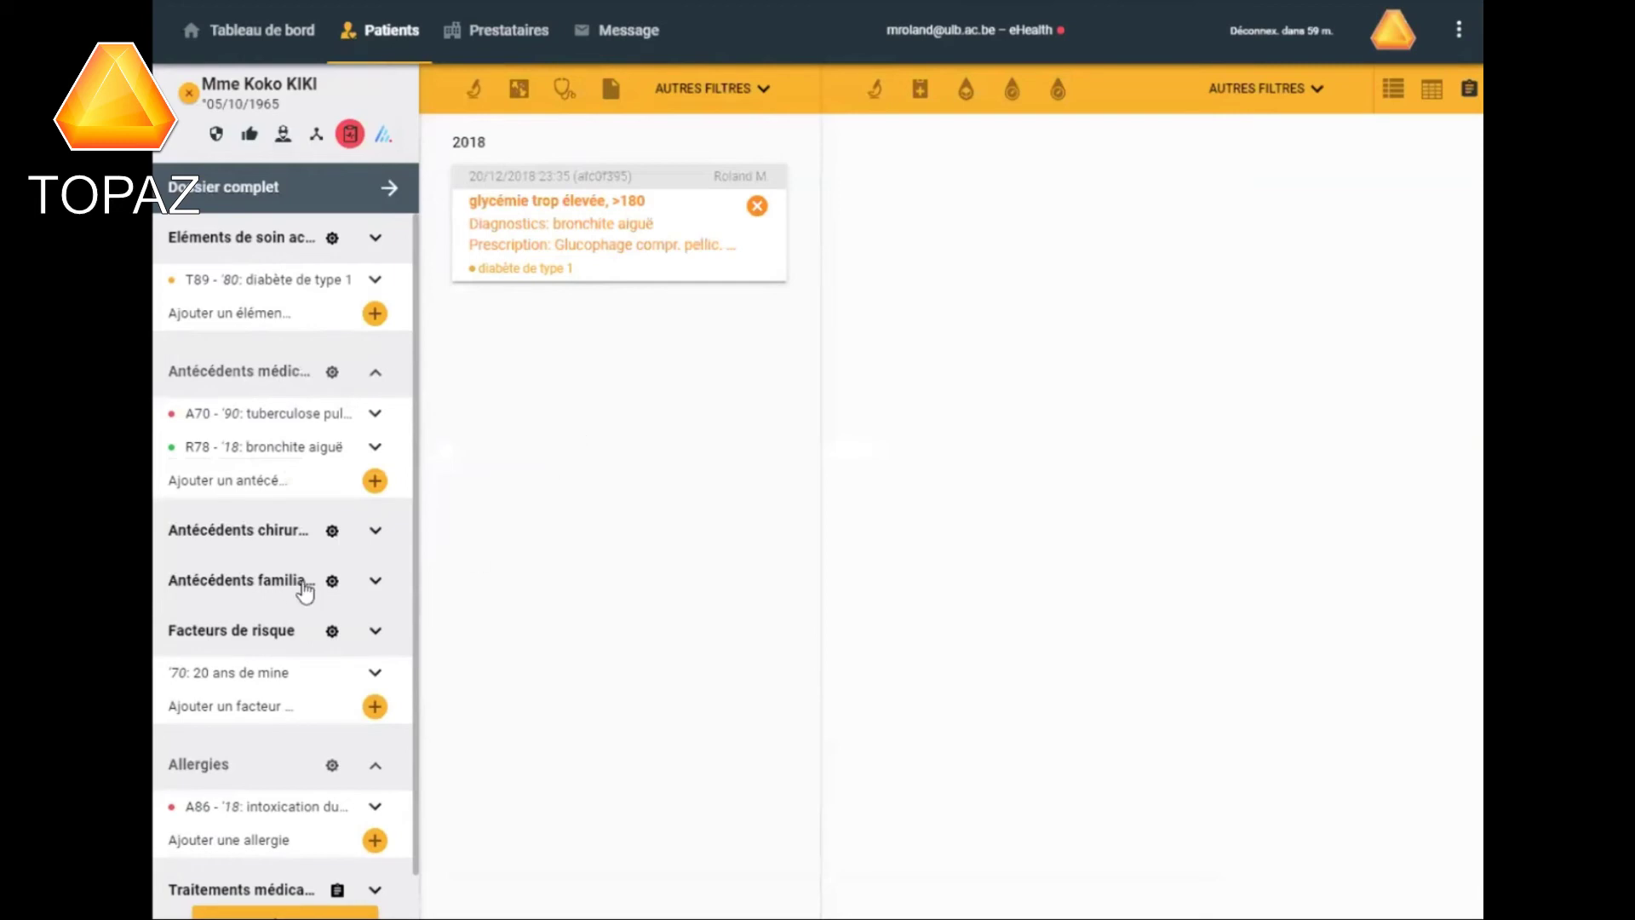
Open the A86 allergy 'intoxication due à des crustacés' entry for editing.
mouse_move(232, 462)
mouse_move(275, 681)
click(338, 809)
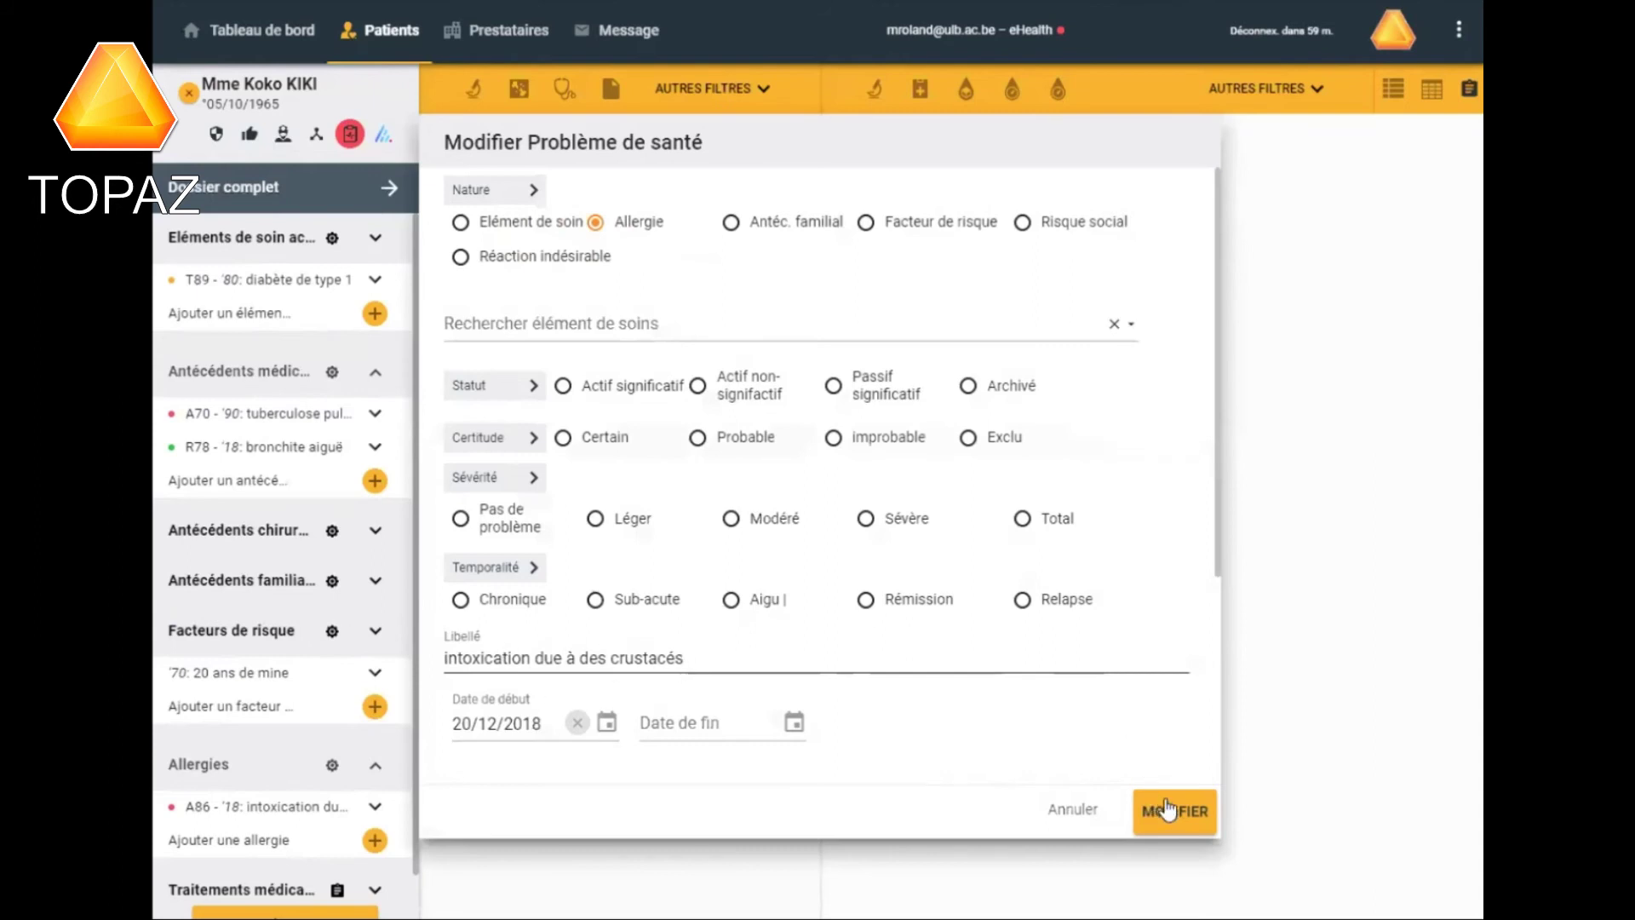
click(1062, 807)
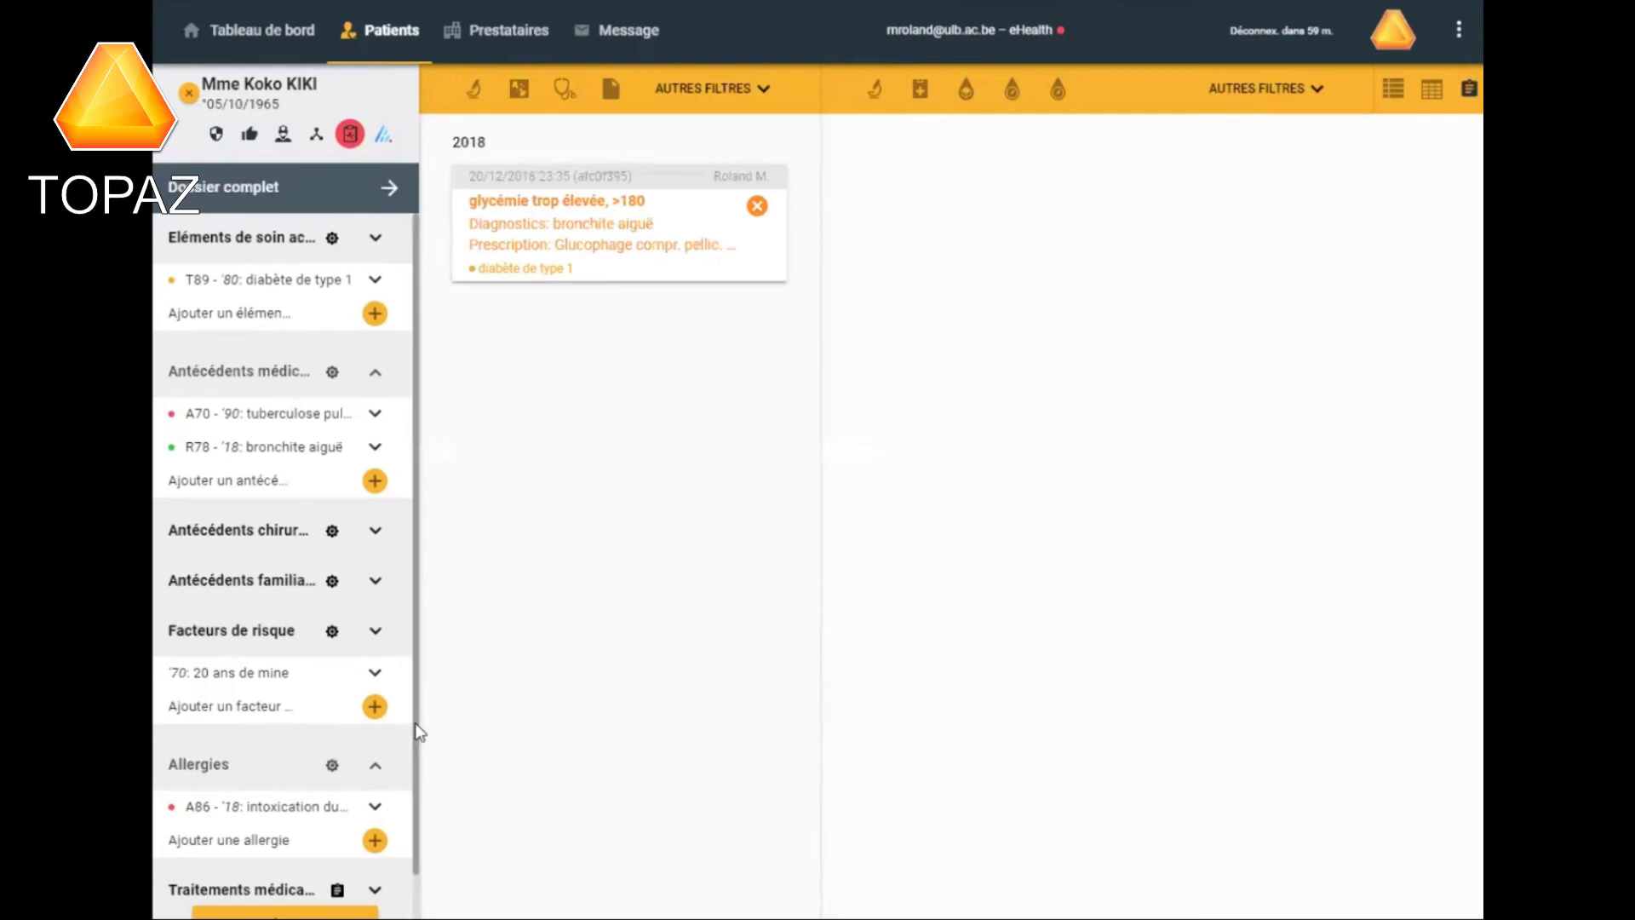
click(375, 707)
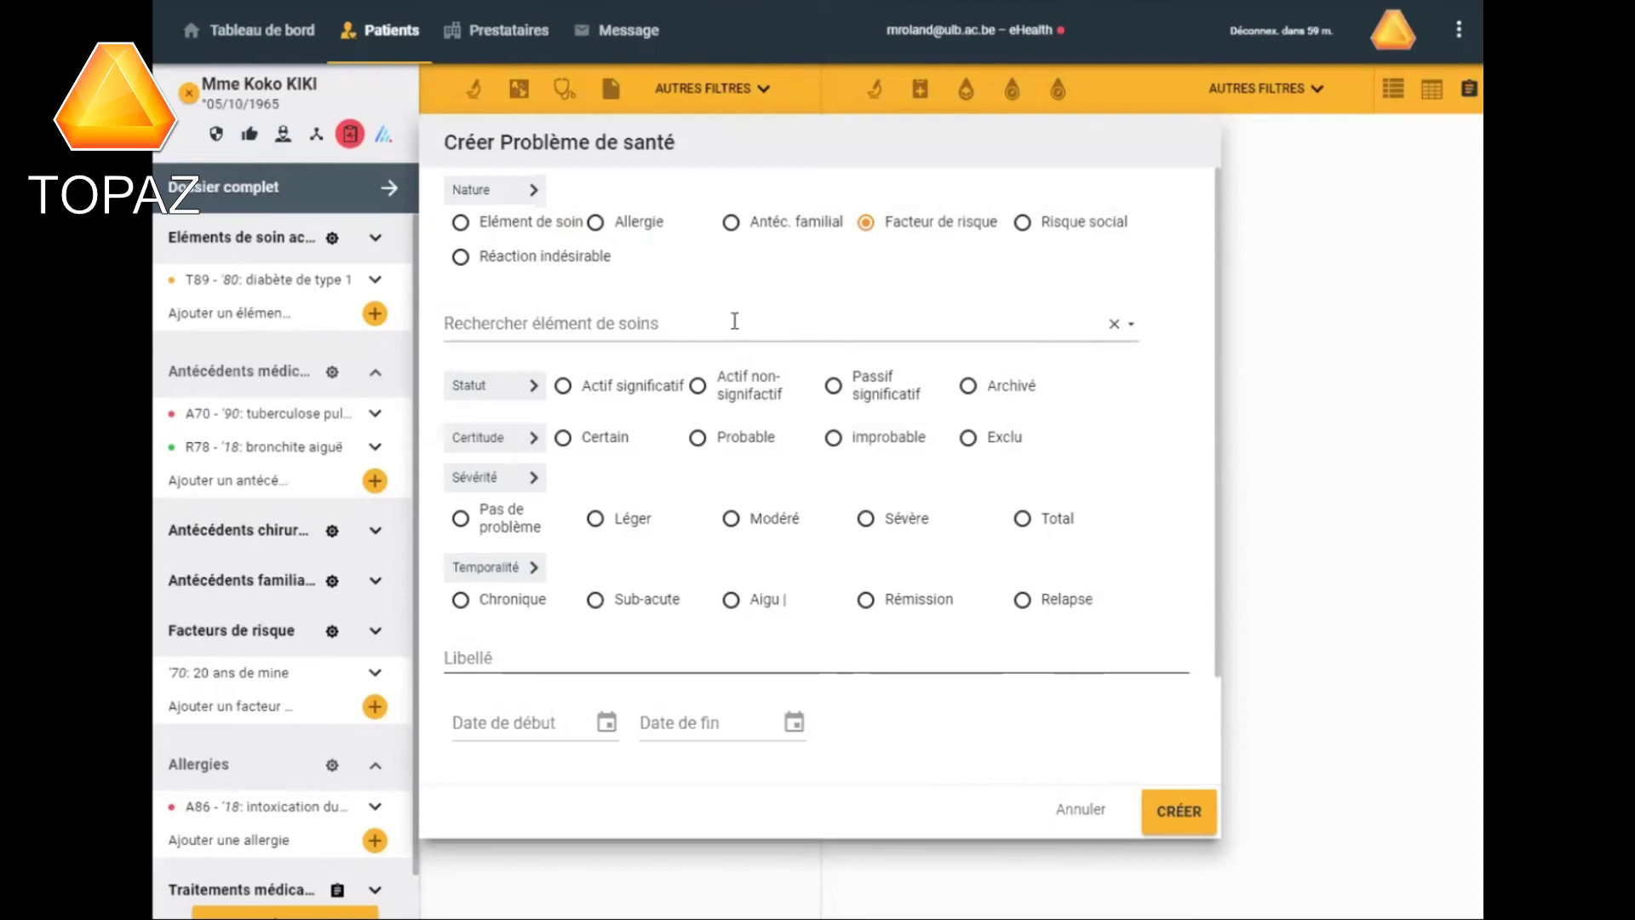
click(1082, 813)
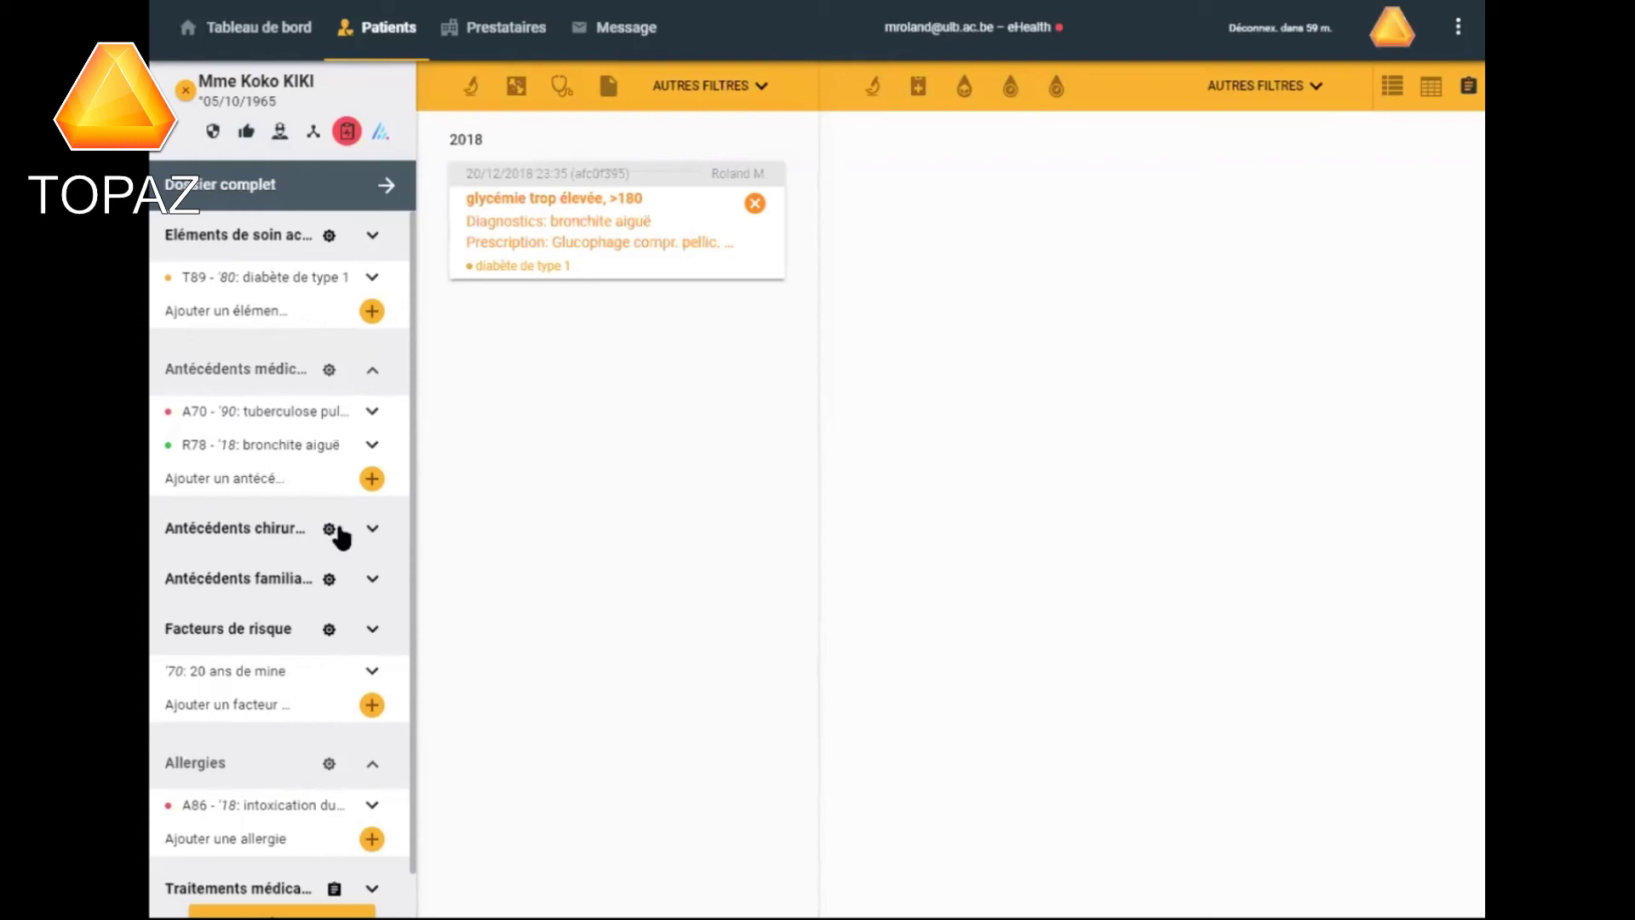
mouse_move(358, 423)
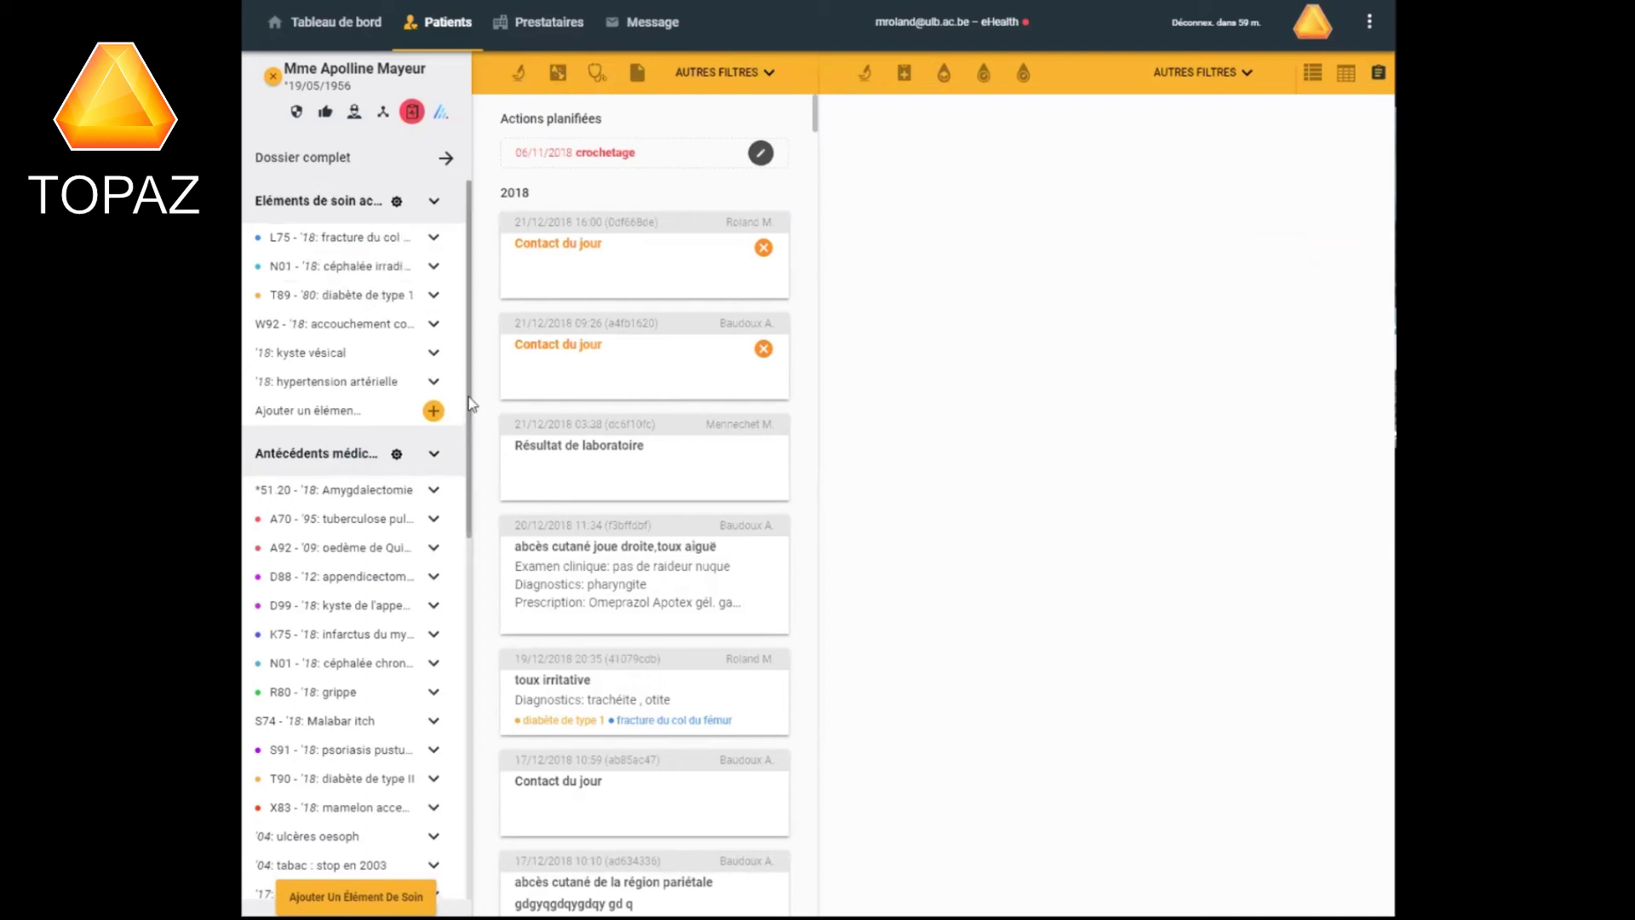
Scroll the sidebar and journal to browse the other patient's 2018 entries.
scroll(464, 511, down, 5)
scroll(450, 552, up, 4)
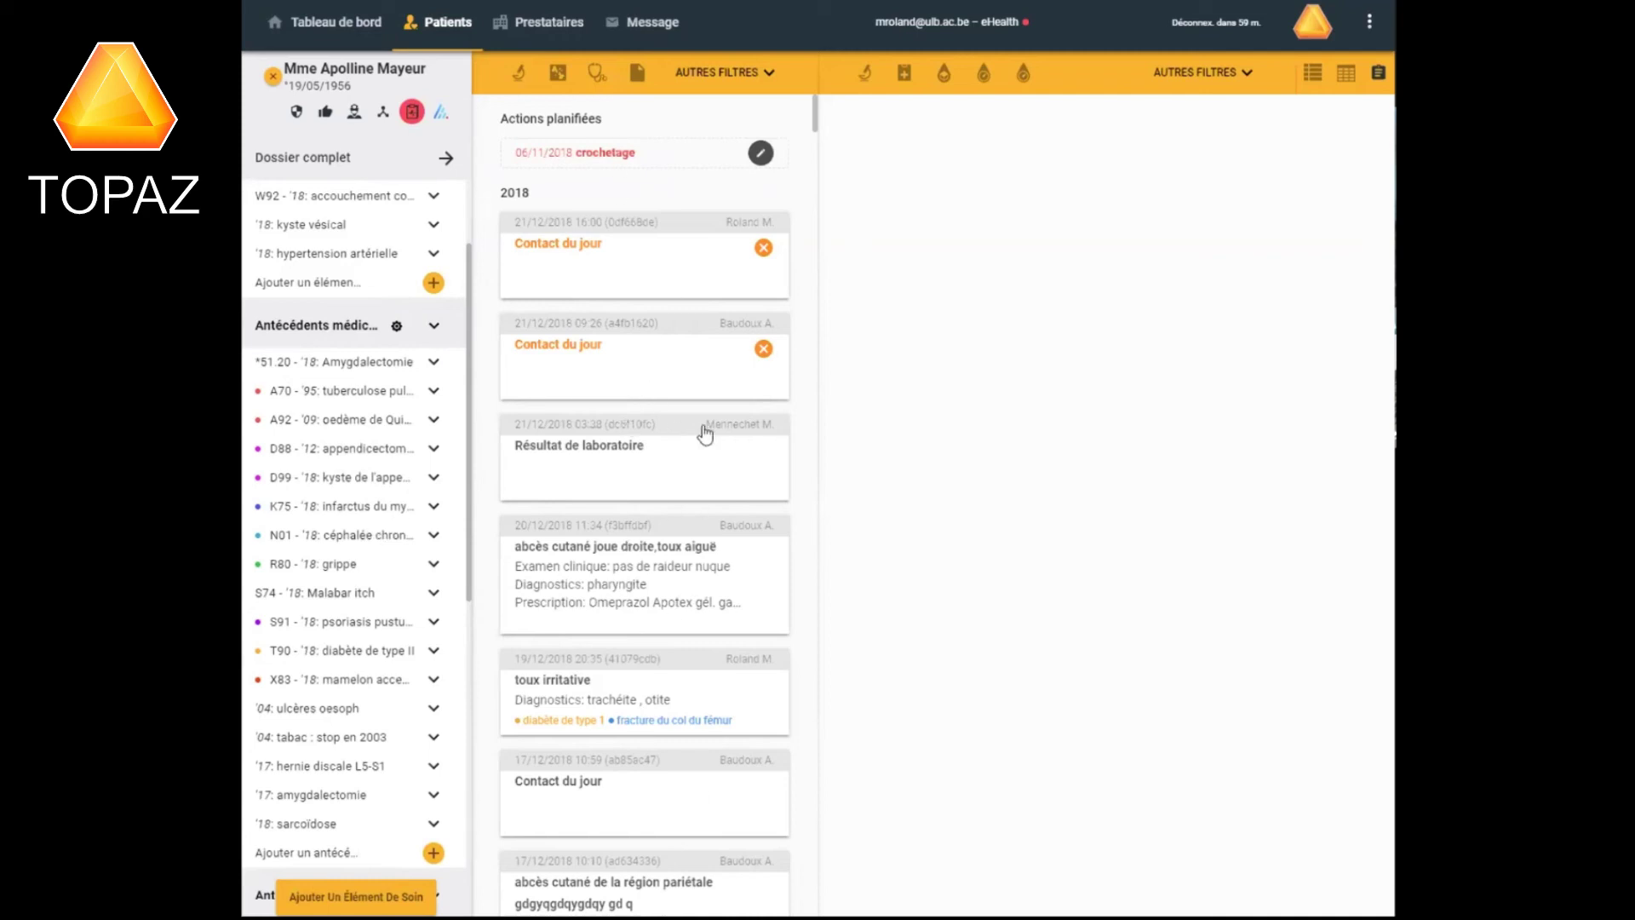
drag(815, 119, 809, 79)
Open the 21/12/2018 16:00 Contact du jour and show the new-form choices.
click(603, 264)
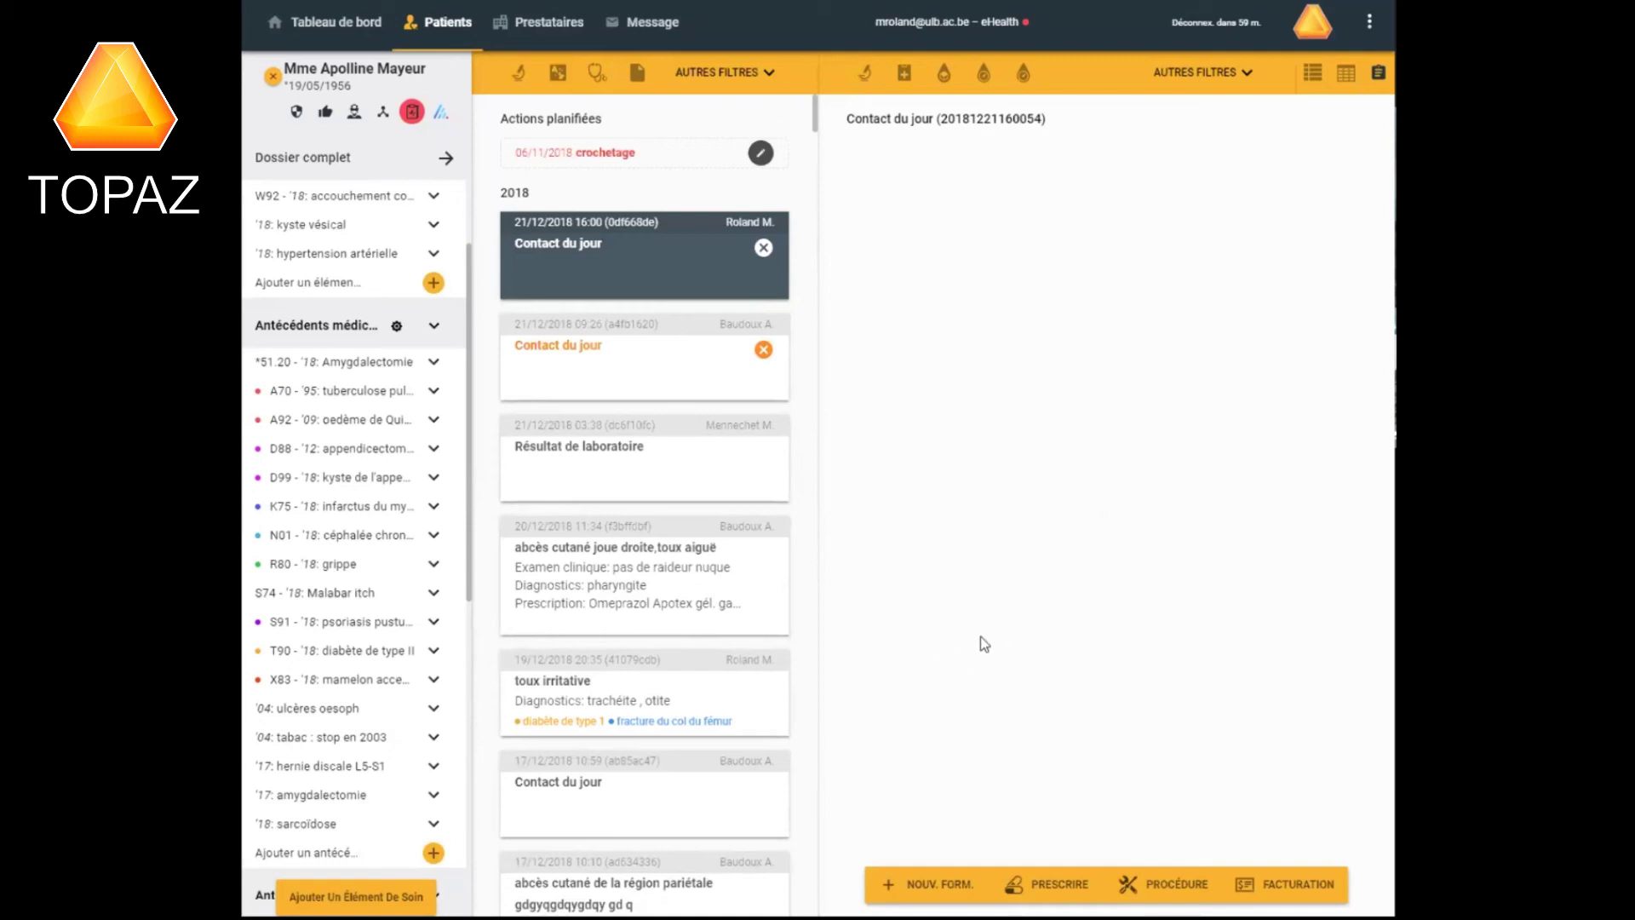
click(938, 888)
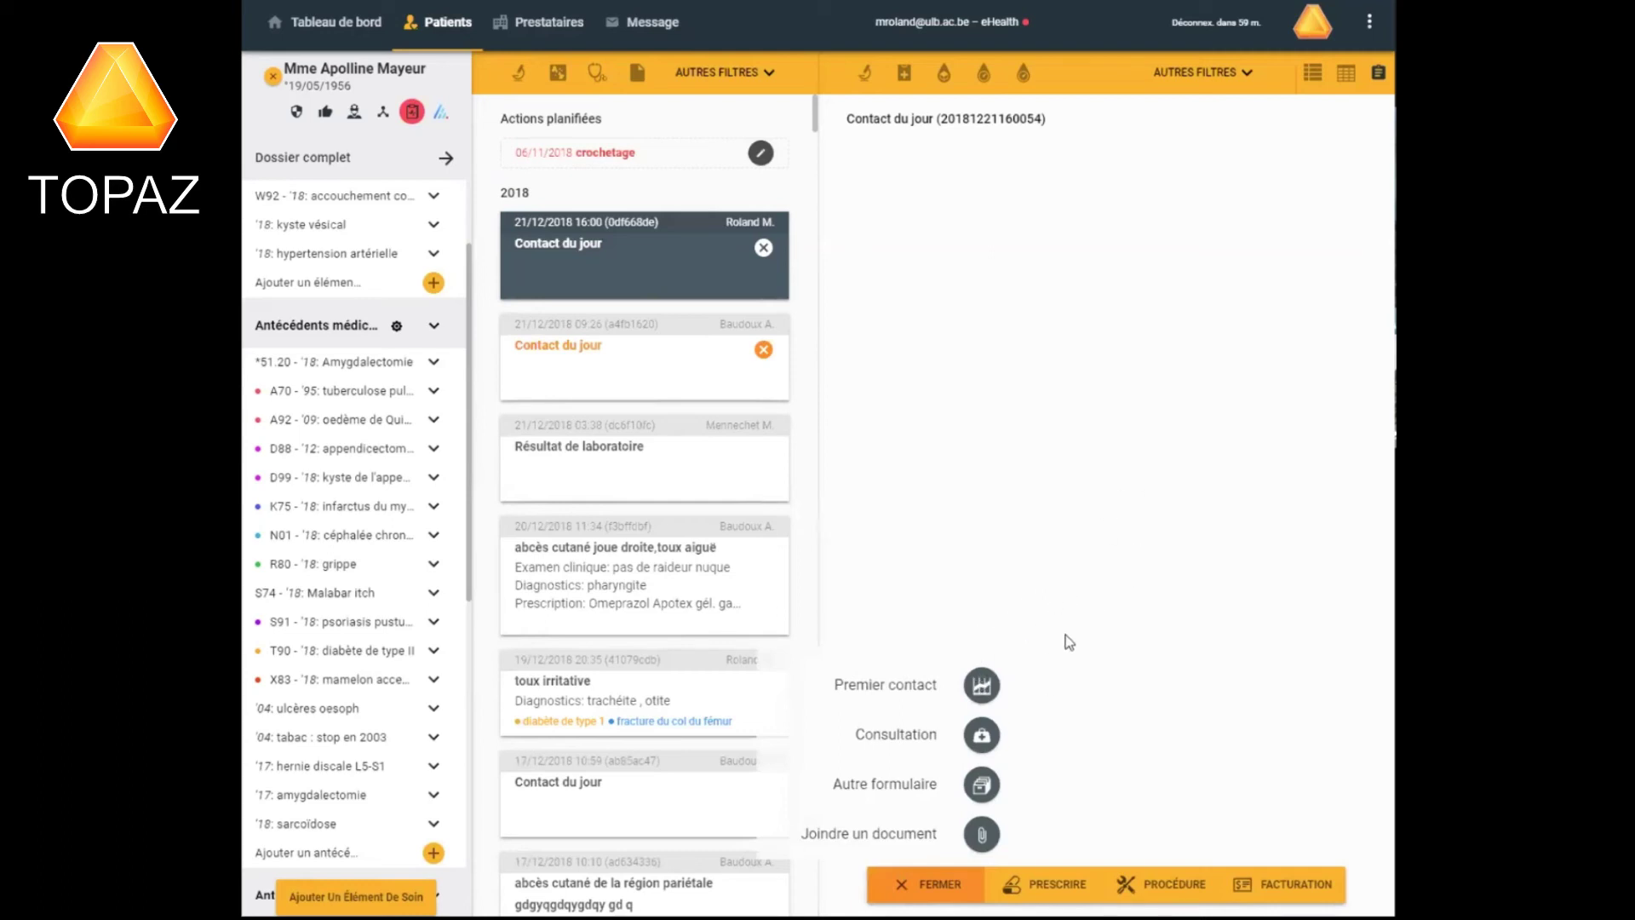
Add forms to the 21/12/2018 Contact du jour, choosing a form twice from NOUV. FORM.
click(983, 739)
click(983, 686)
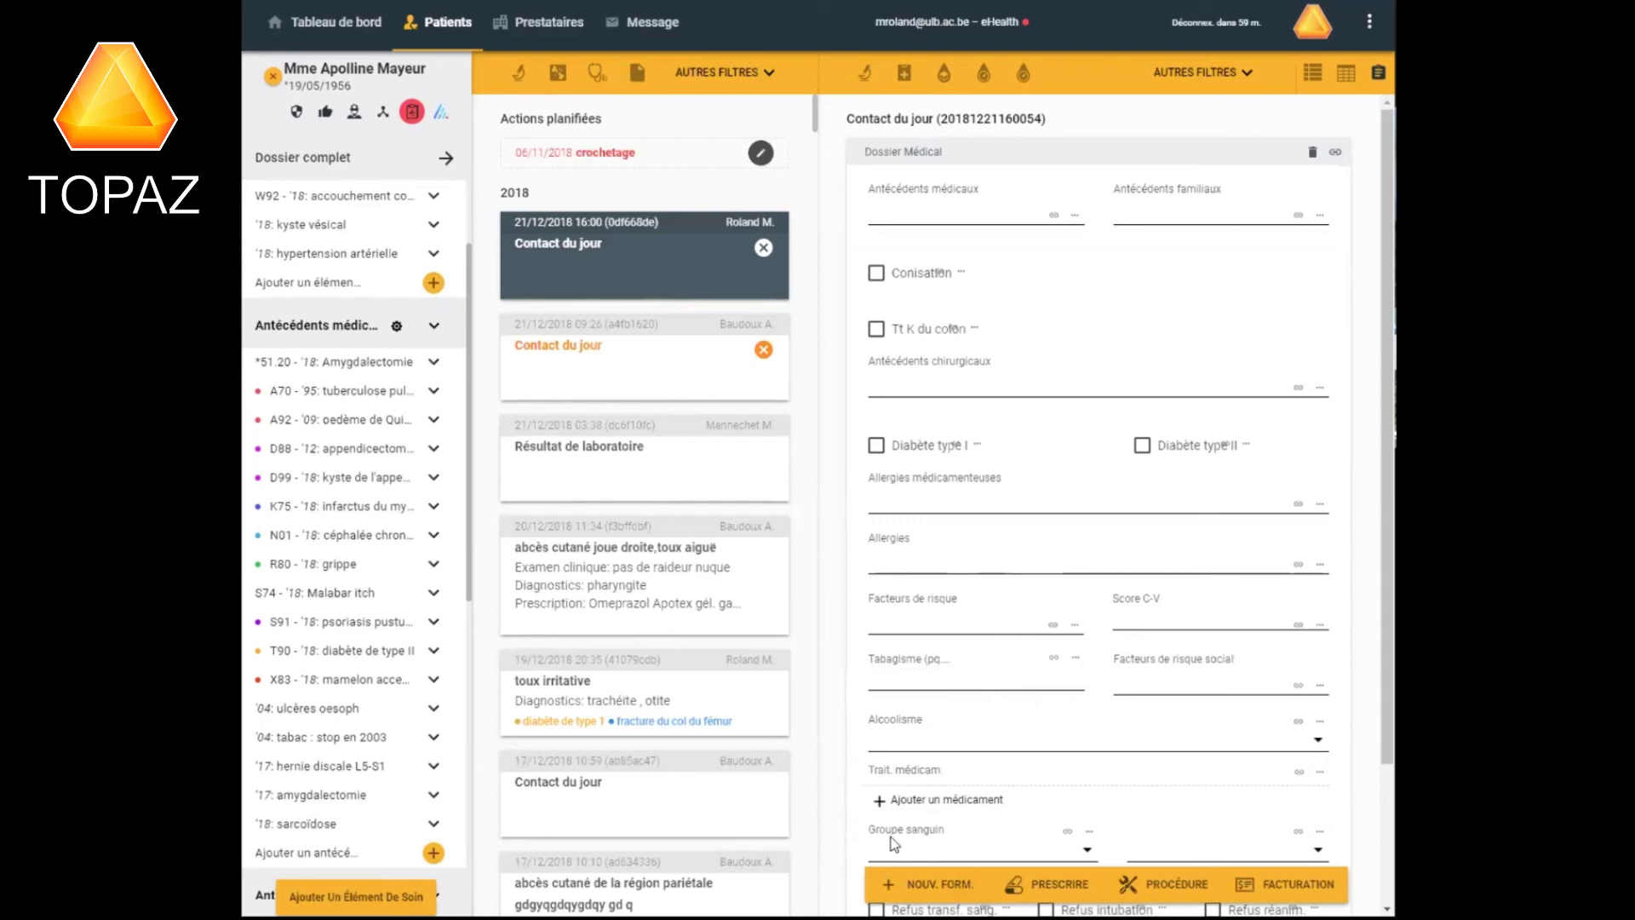
click(940, 891)
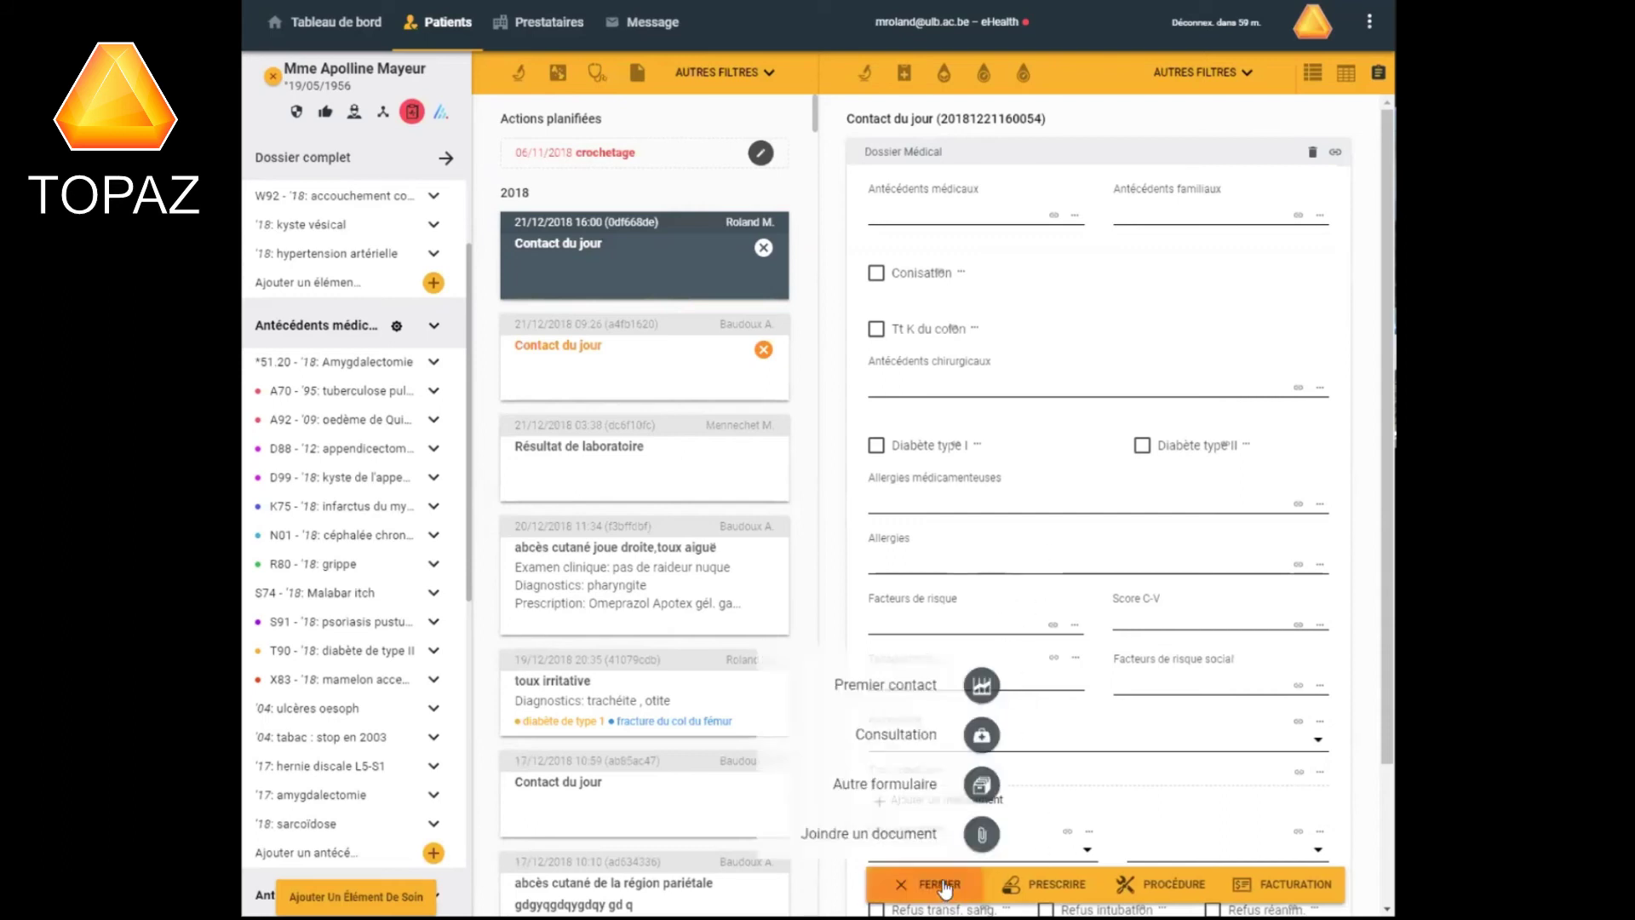
click(988, 735)
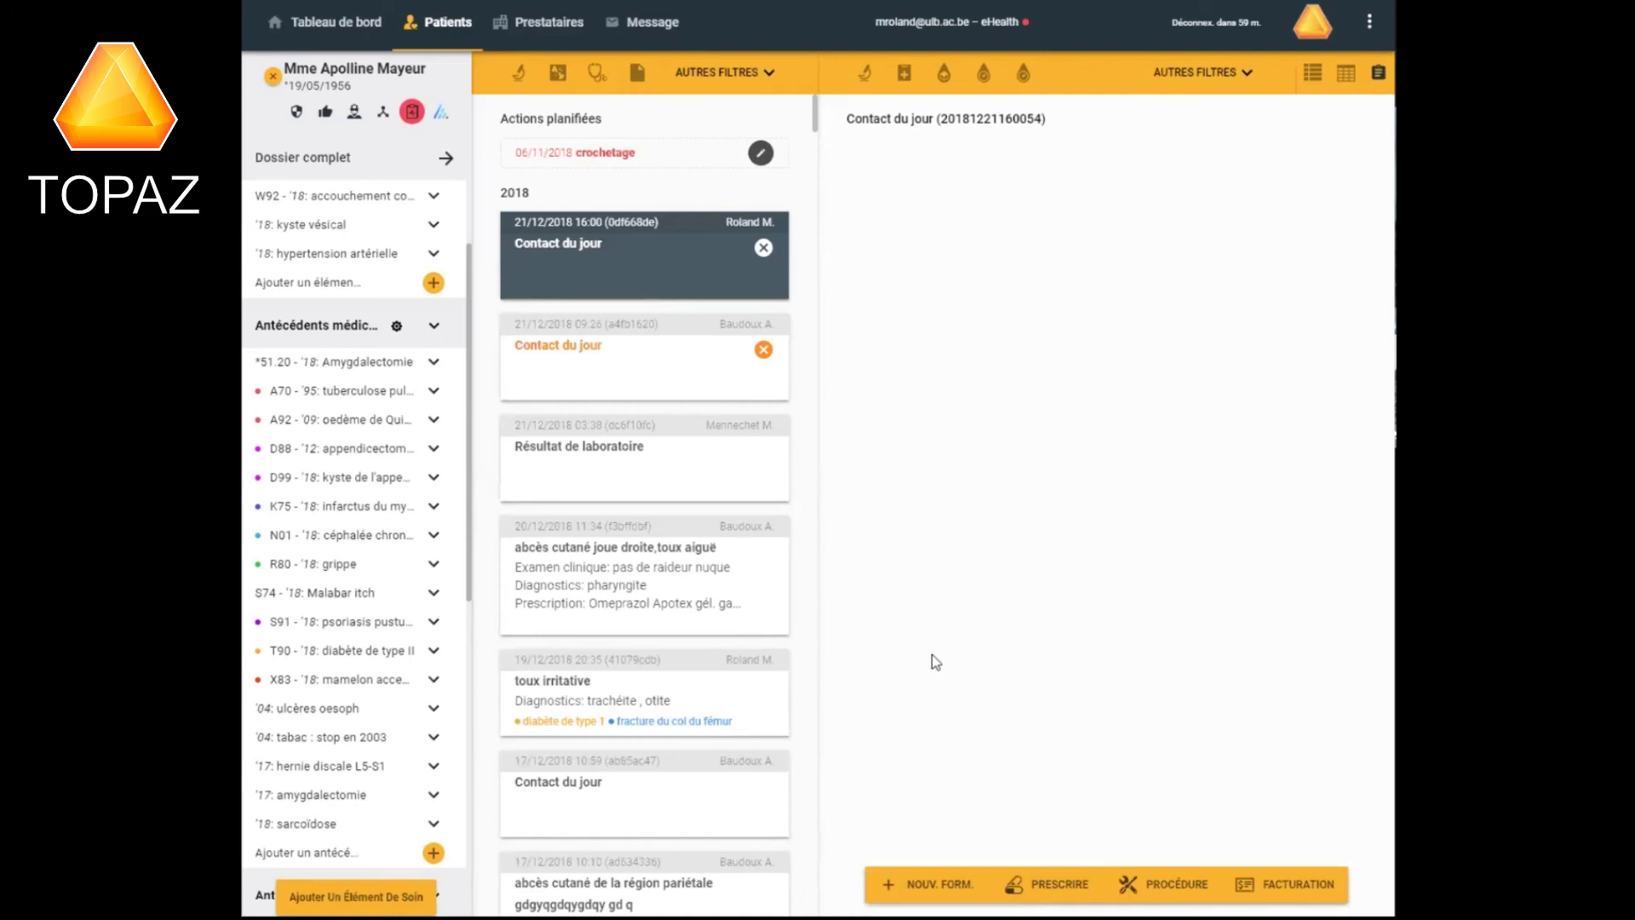
Delete the Dossier Médical form, leaving only the empty Consultation form.
scroll(991, 651, up, 10)
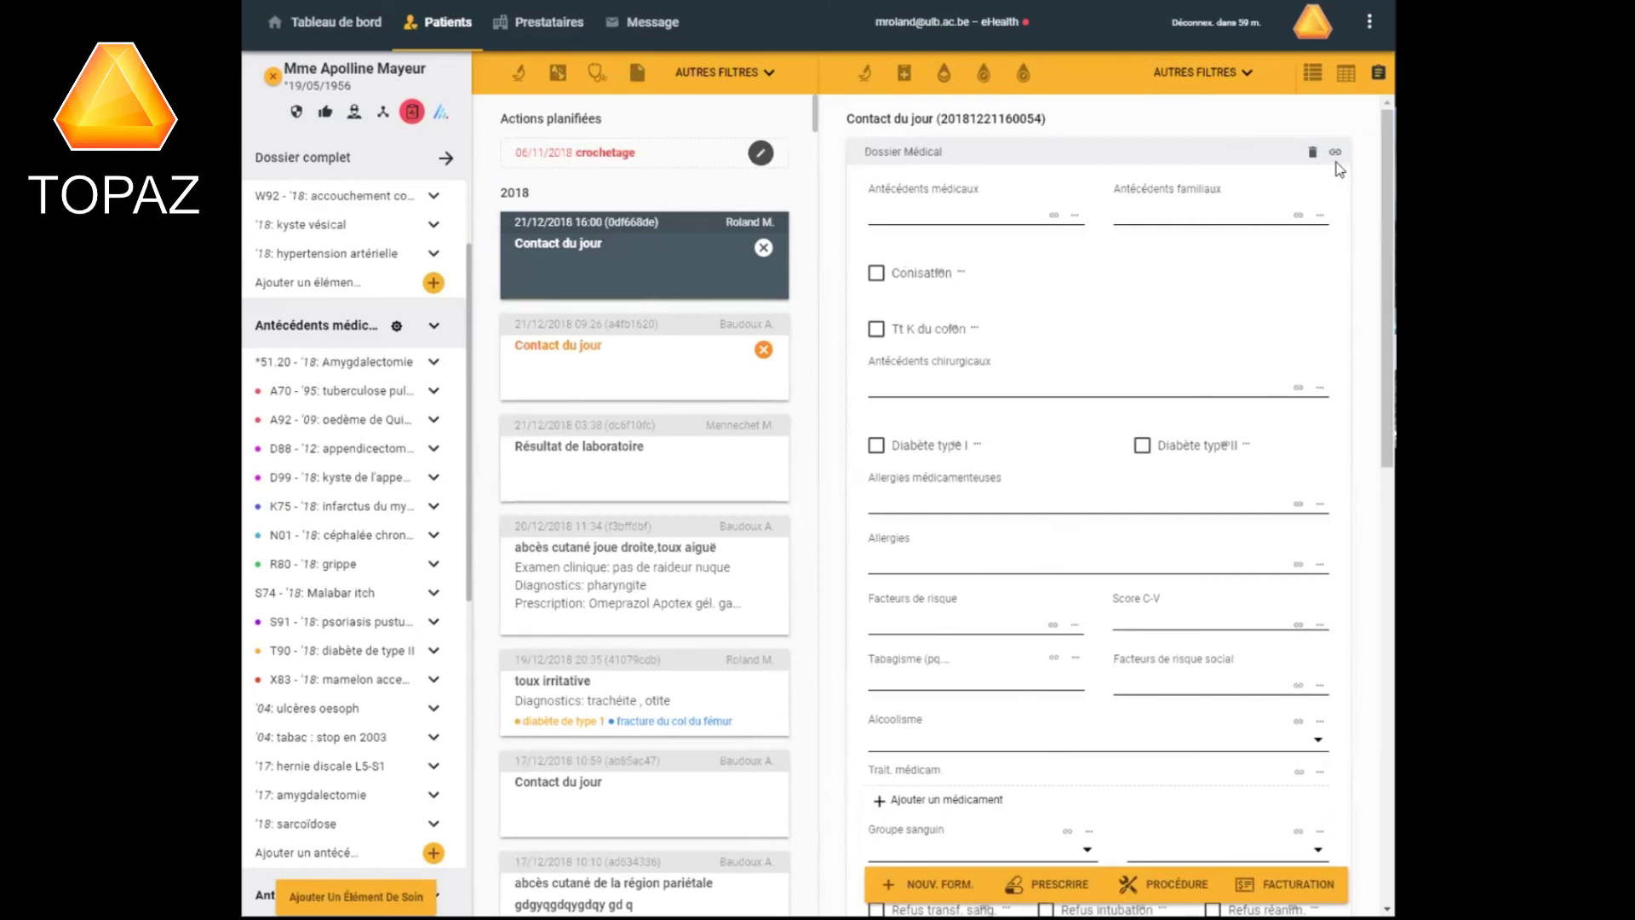
triple_click(1337, 308)
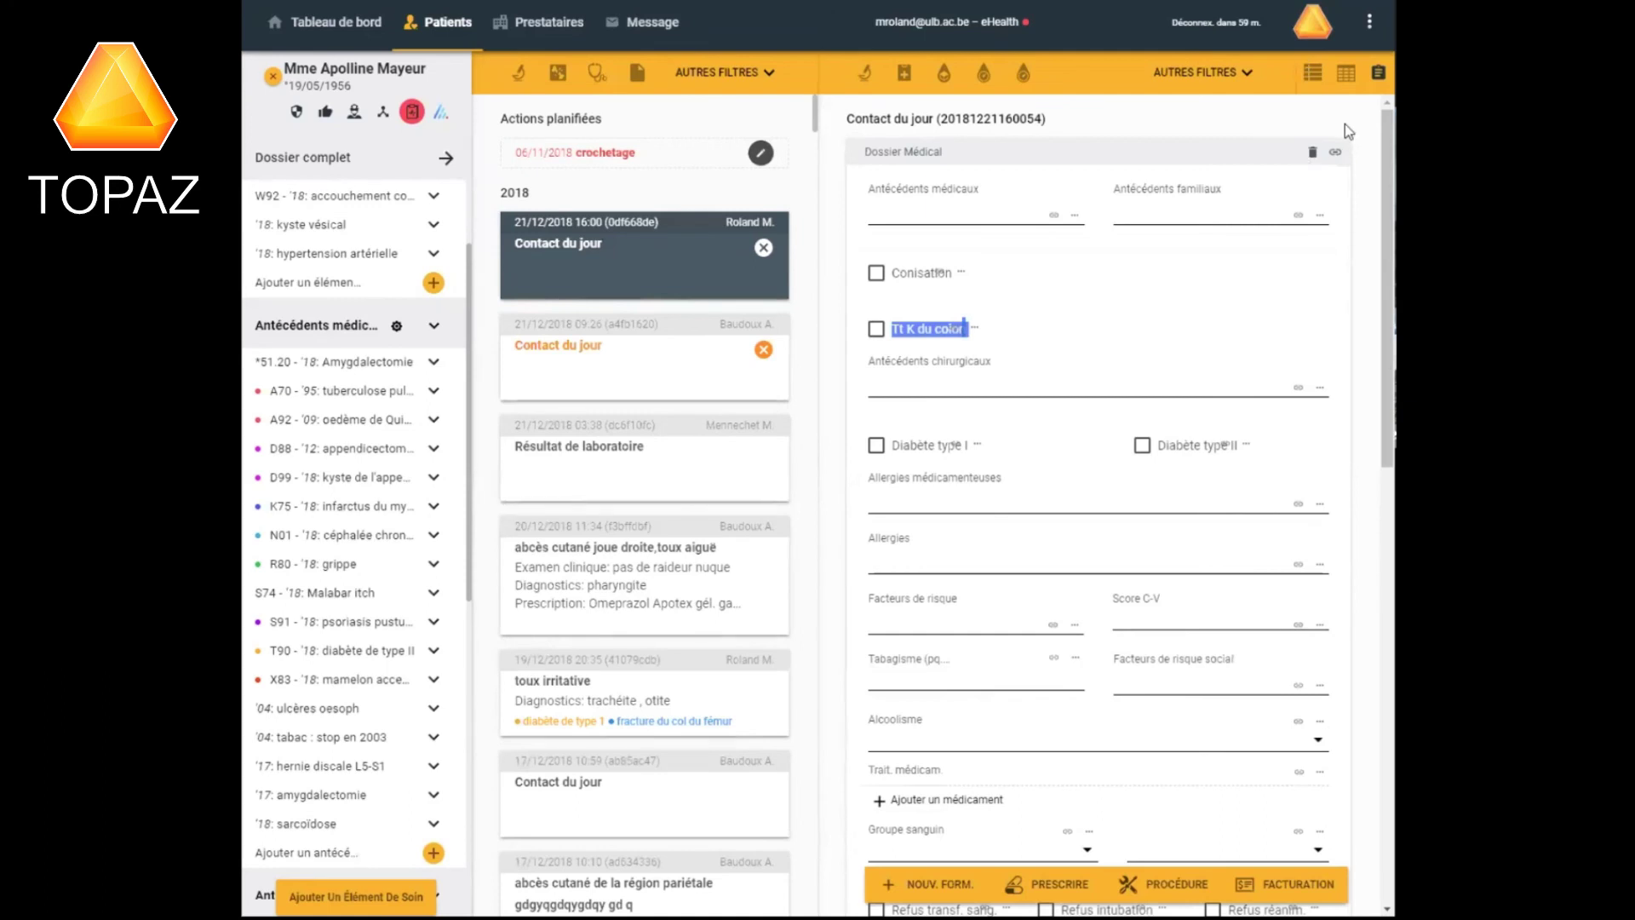
click(1311, 153)
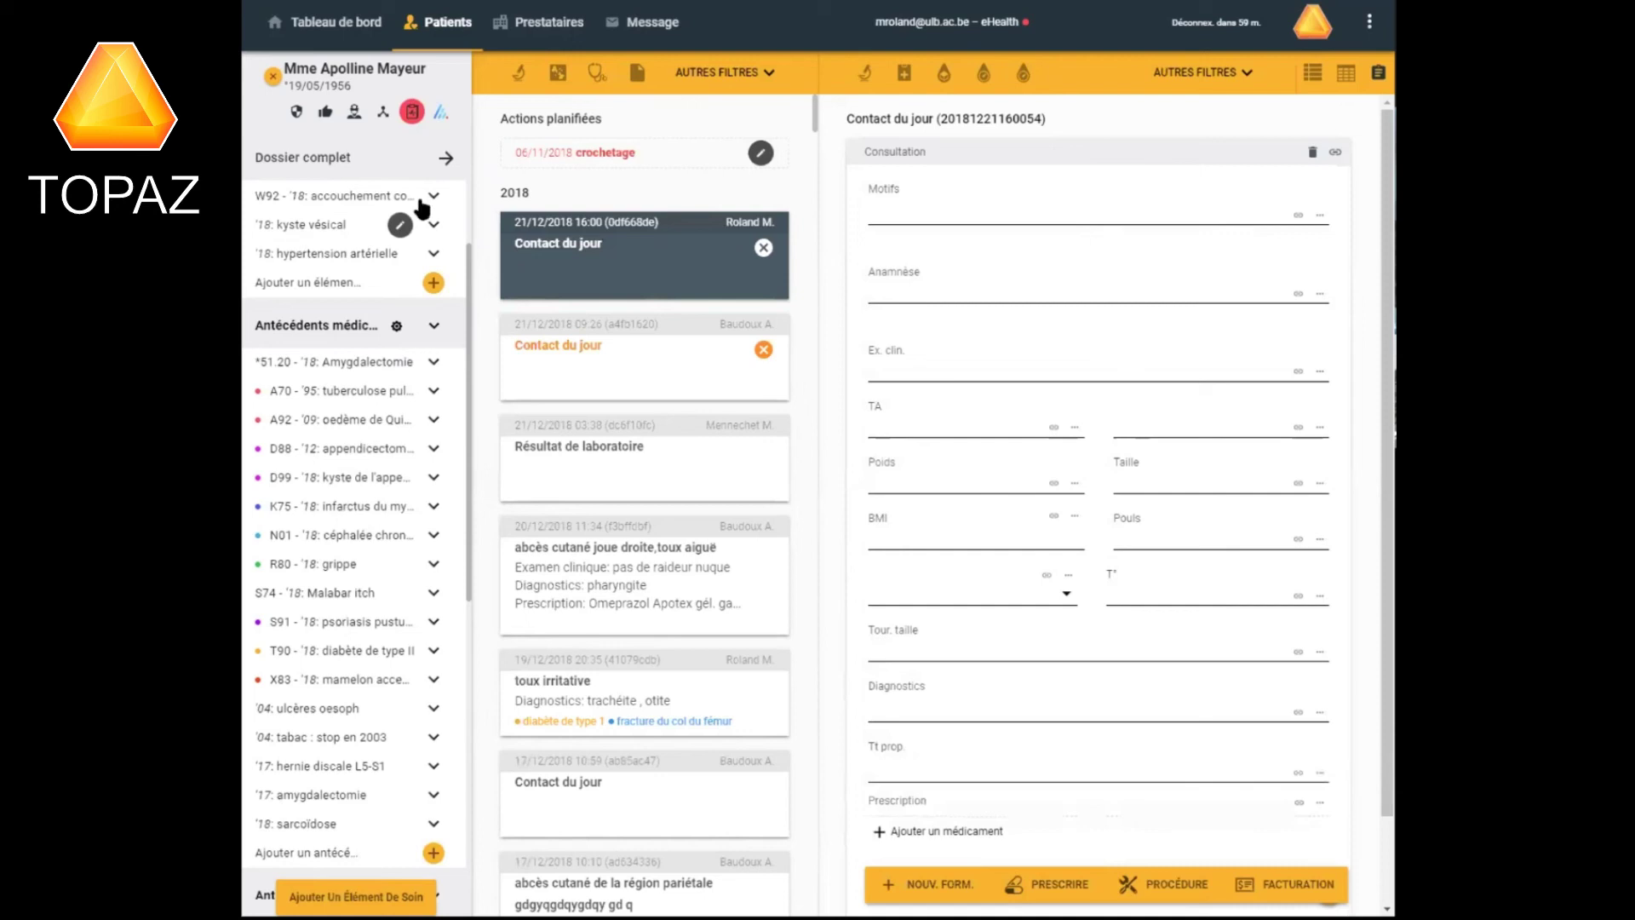
Link the Consultation to diabète de type 1 and appendicite, toggling diabète on, appendicite off.
click(1335, 153)
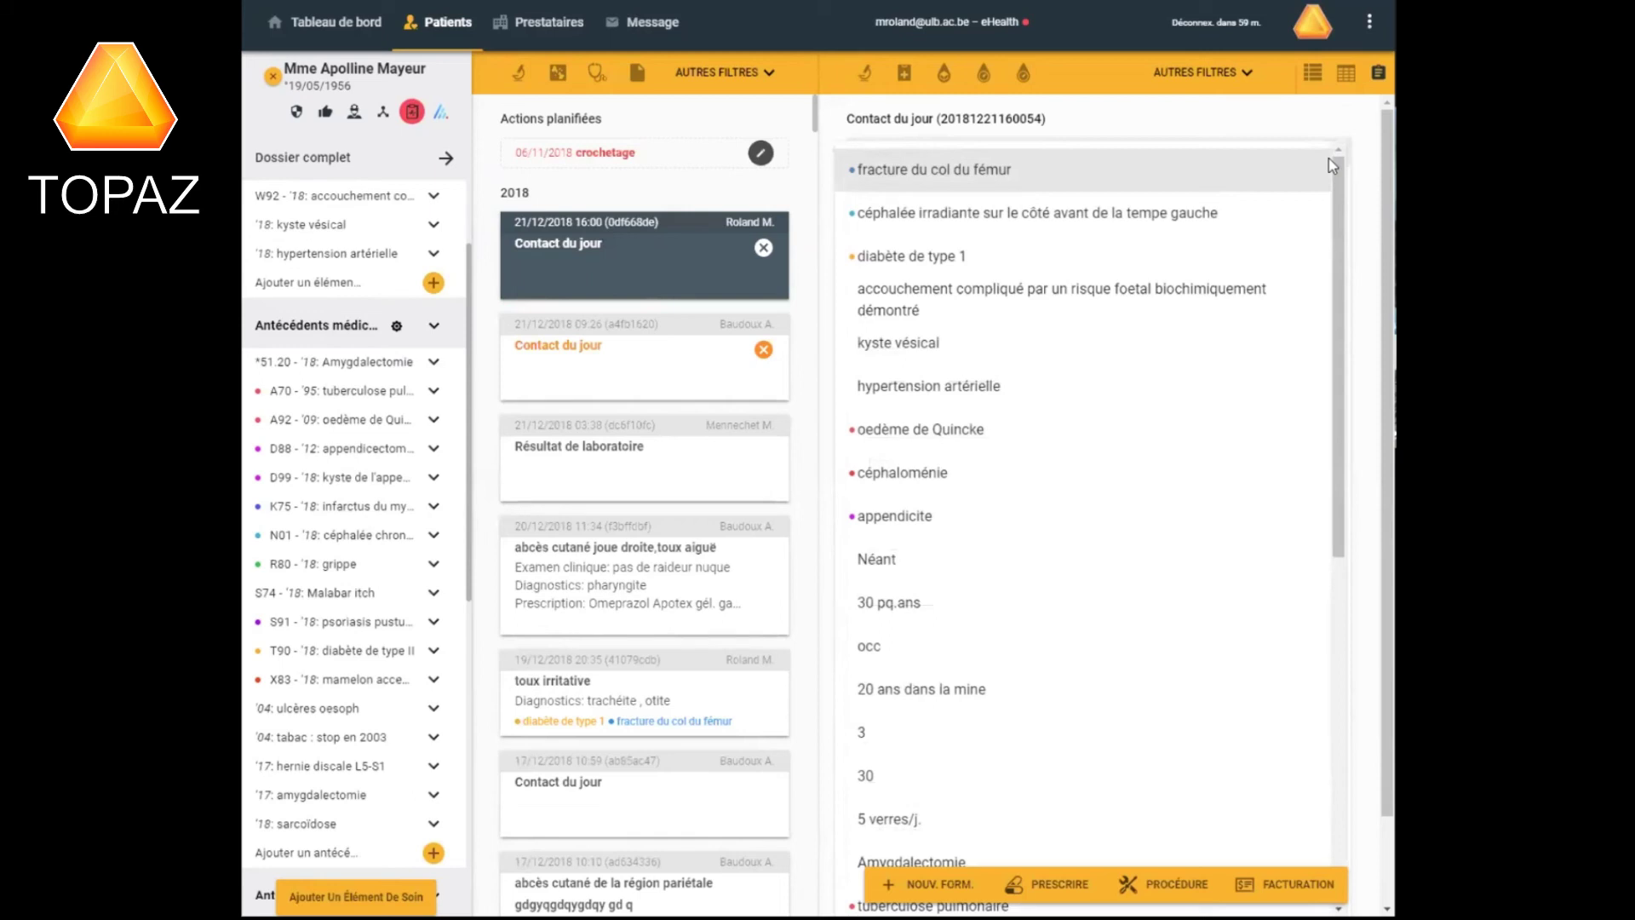
click(914, 258)
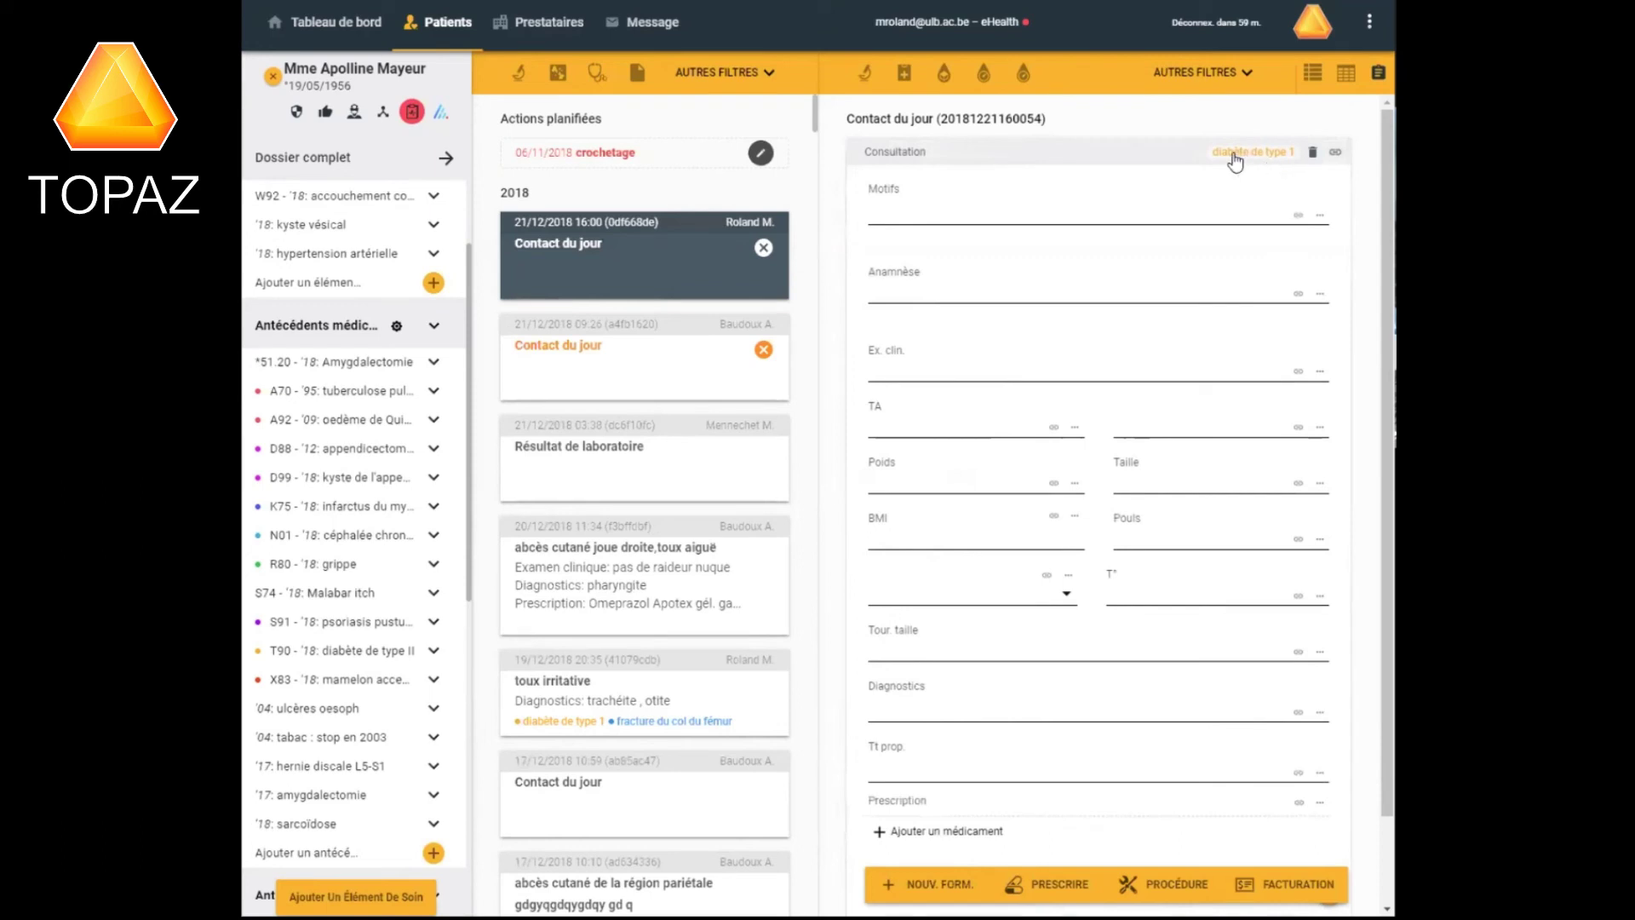
right_click(1336, 154)
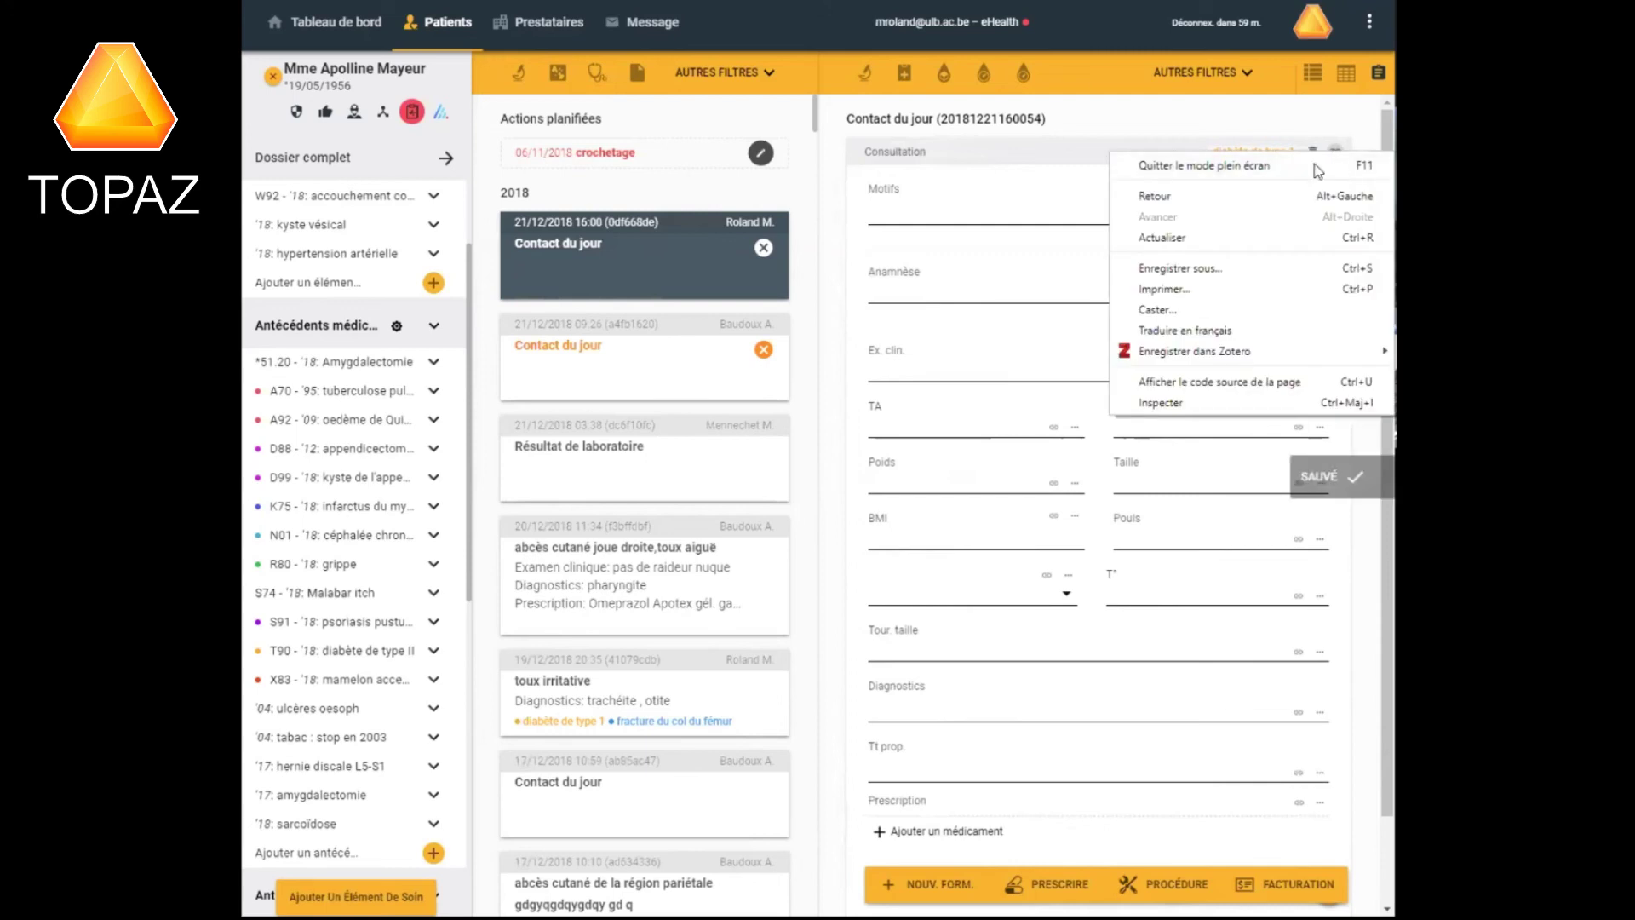
click(1090, 90)
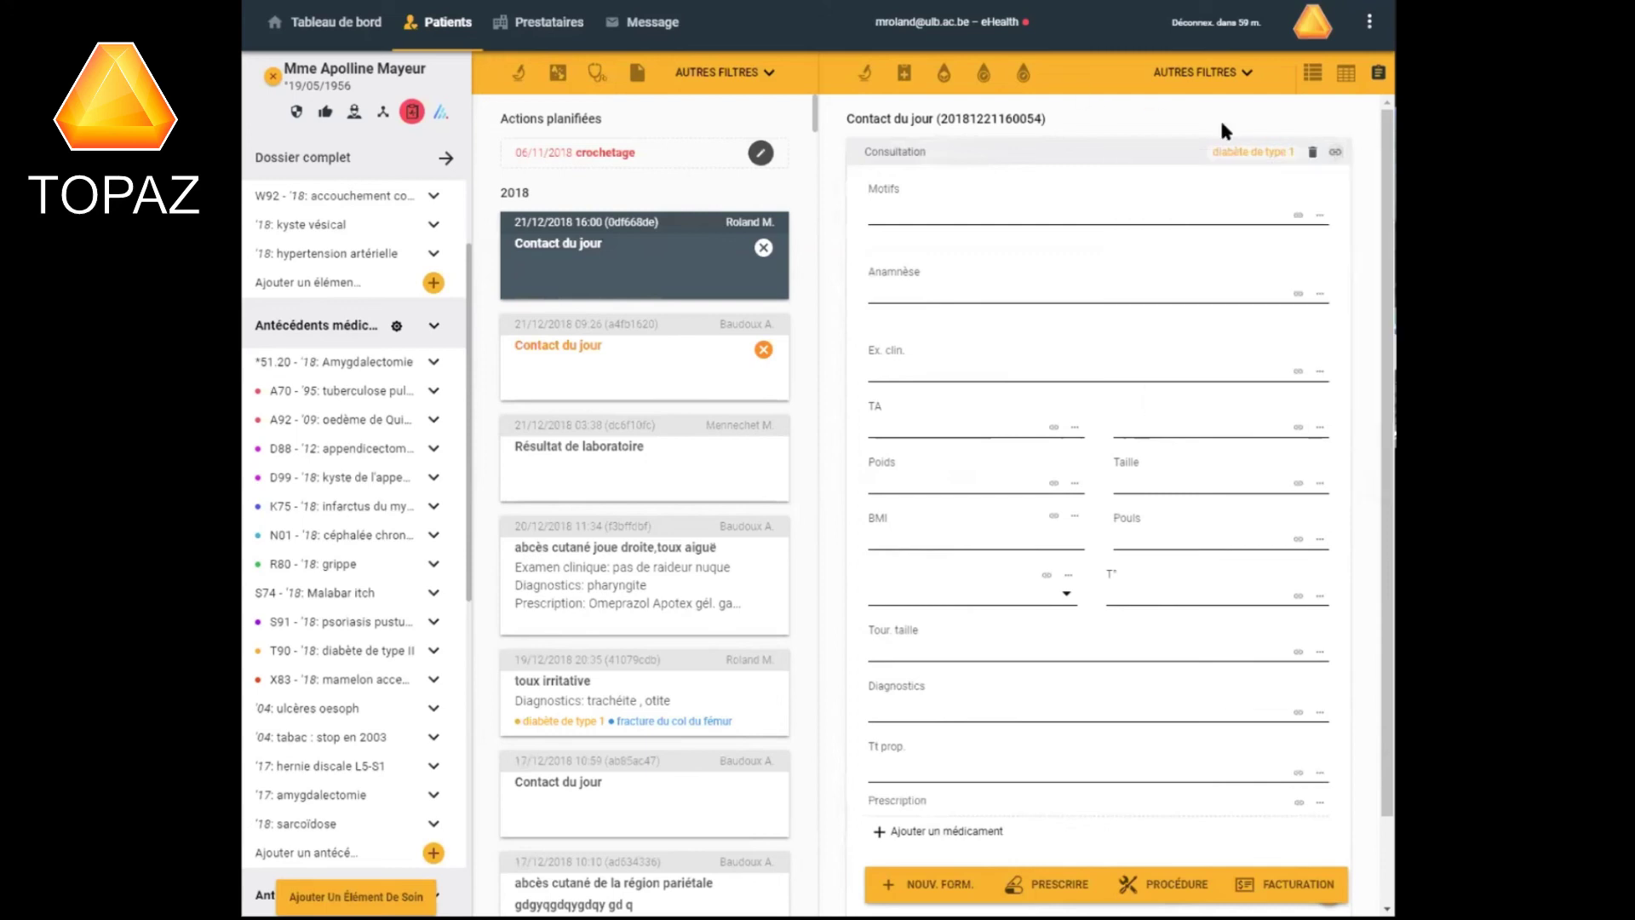
click(1333, 152)
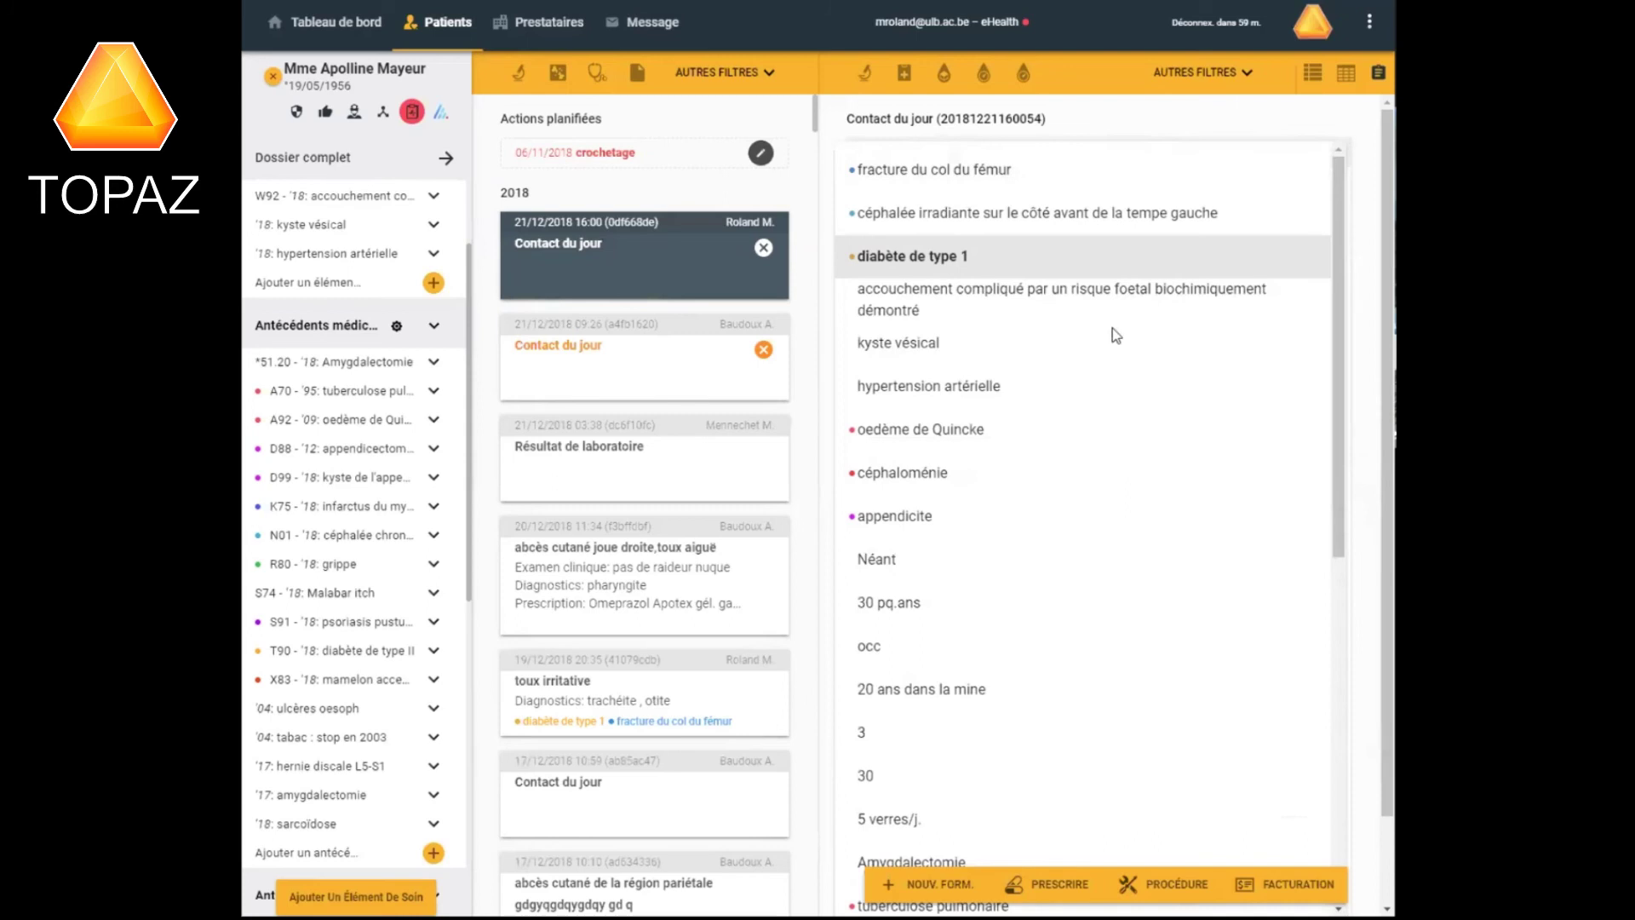
click(915, 514)
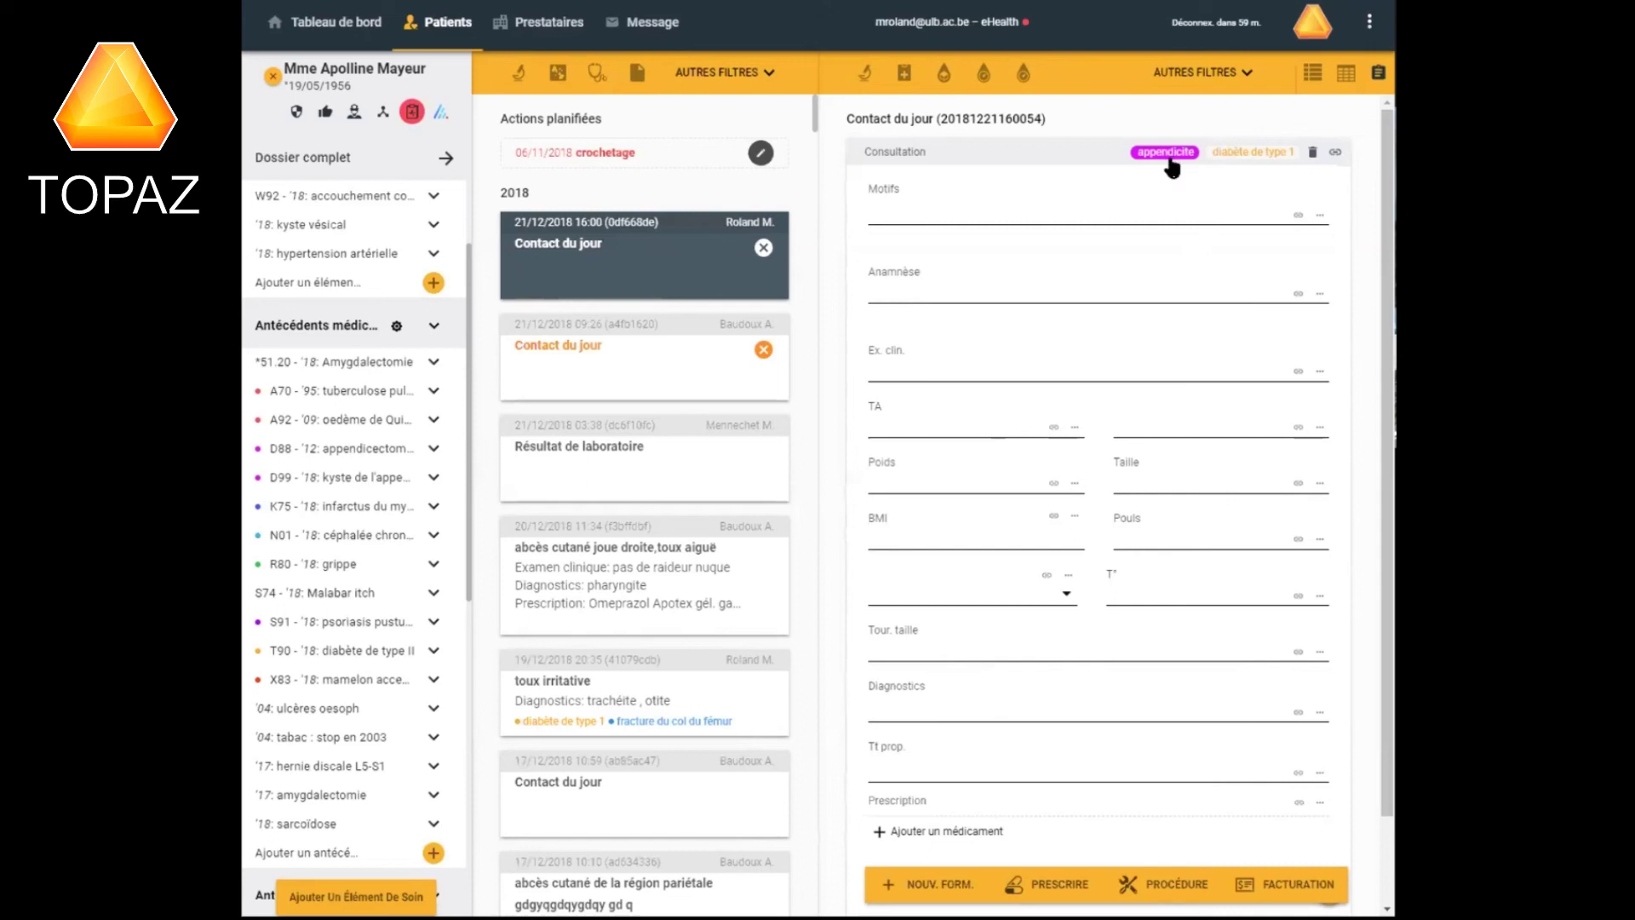
click(1249, 160)
click(1169, 154)
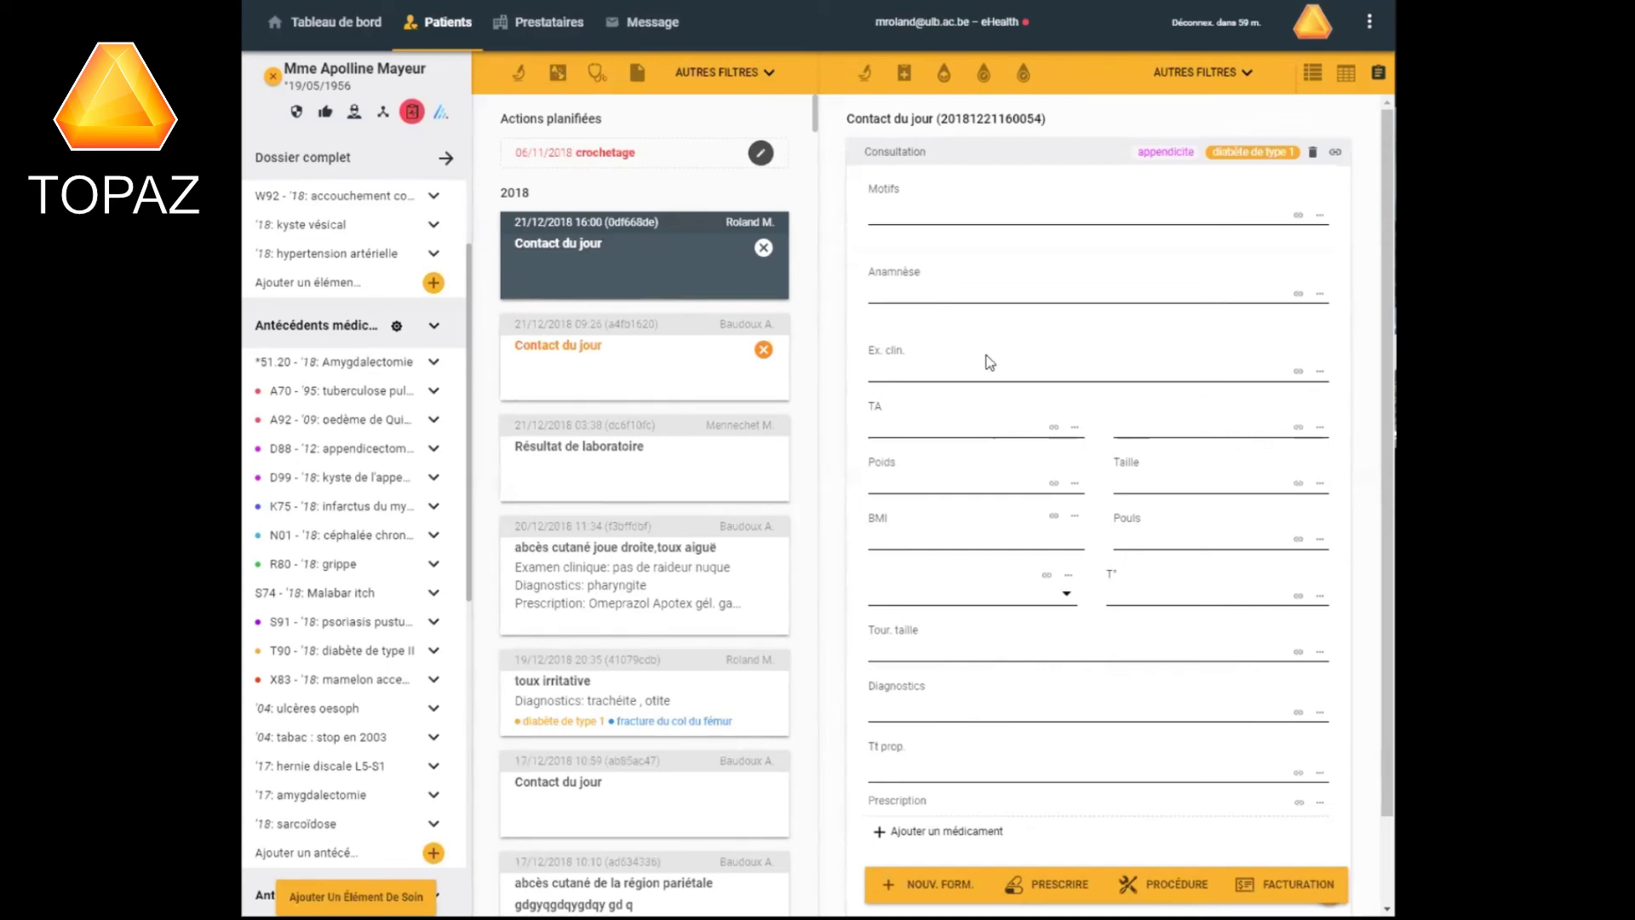
Place the cursor in the consultation form's Ex. clin. field.
click(895, 371)
Enter 'coeur poumons SP' as the clinical examination finding.
text(coeur-poumons SP)
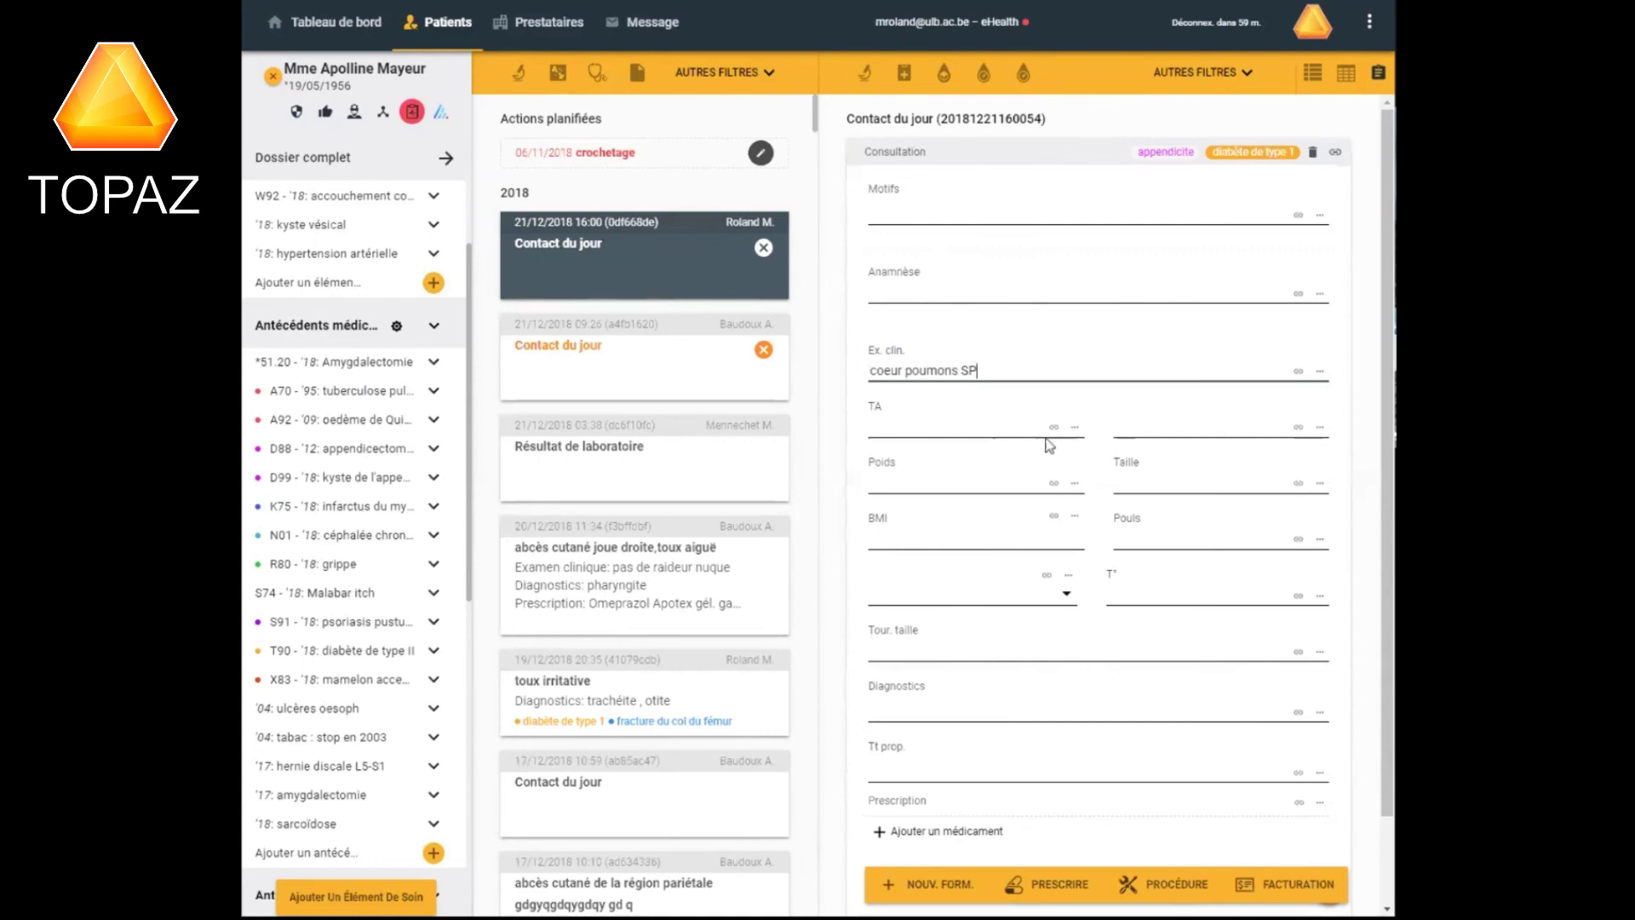
Review the laboratory result and the 20/12/2018 abscess consultation, then return to today's contact.
click(661, 455)
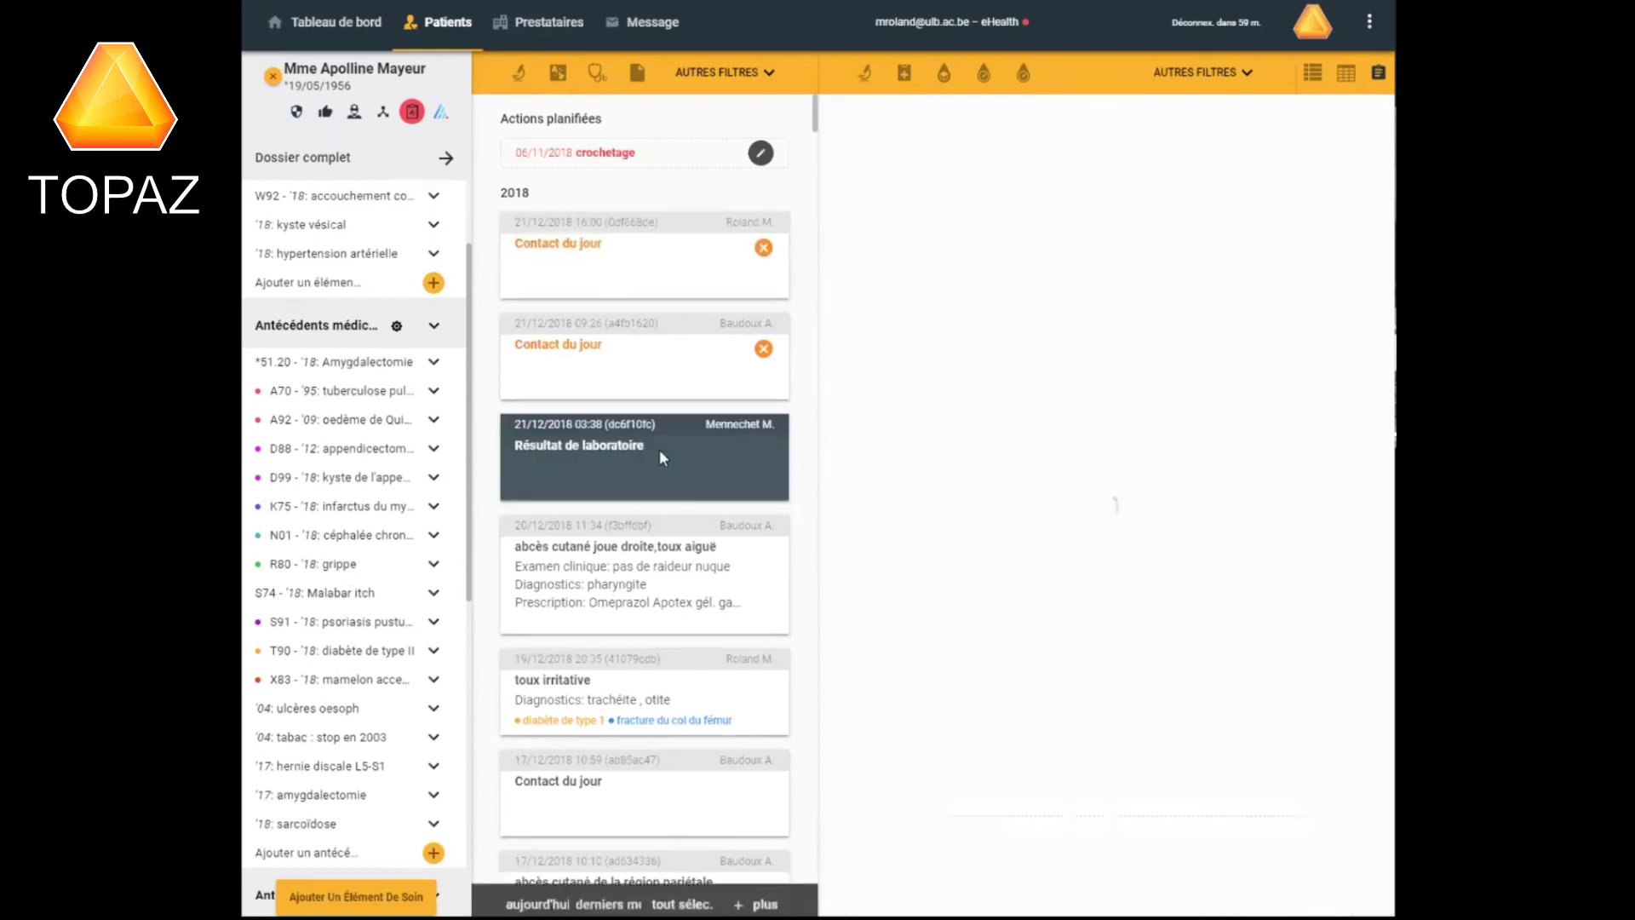
click(660, 583)
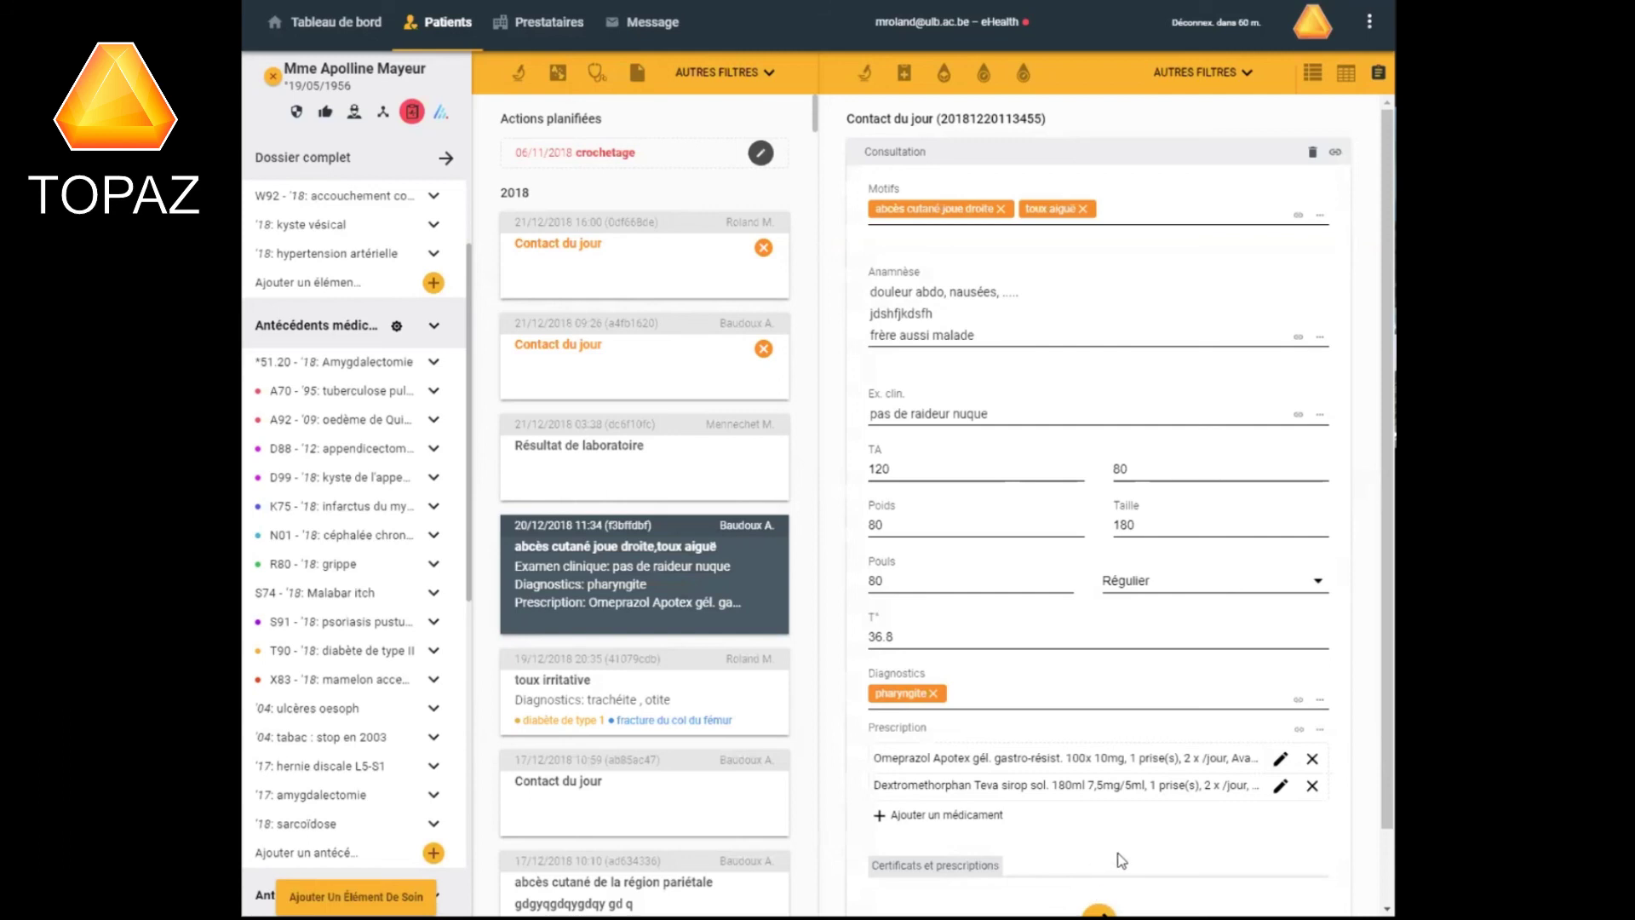
scroll(1366, 813, down, 1)
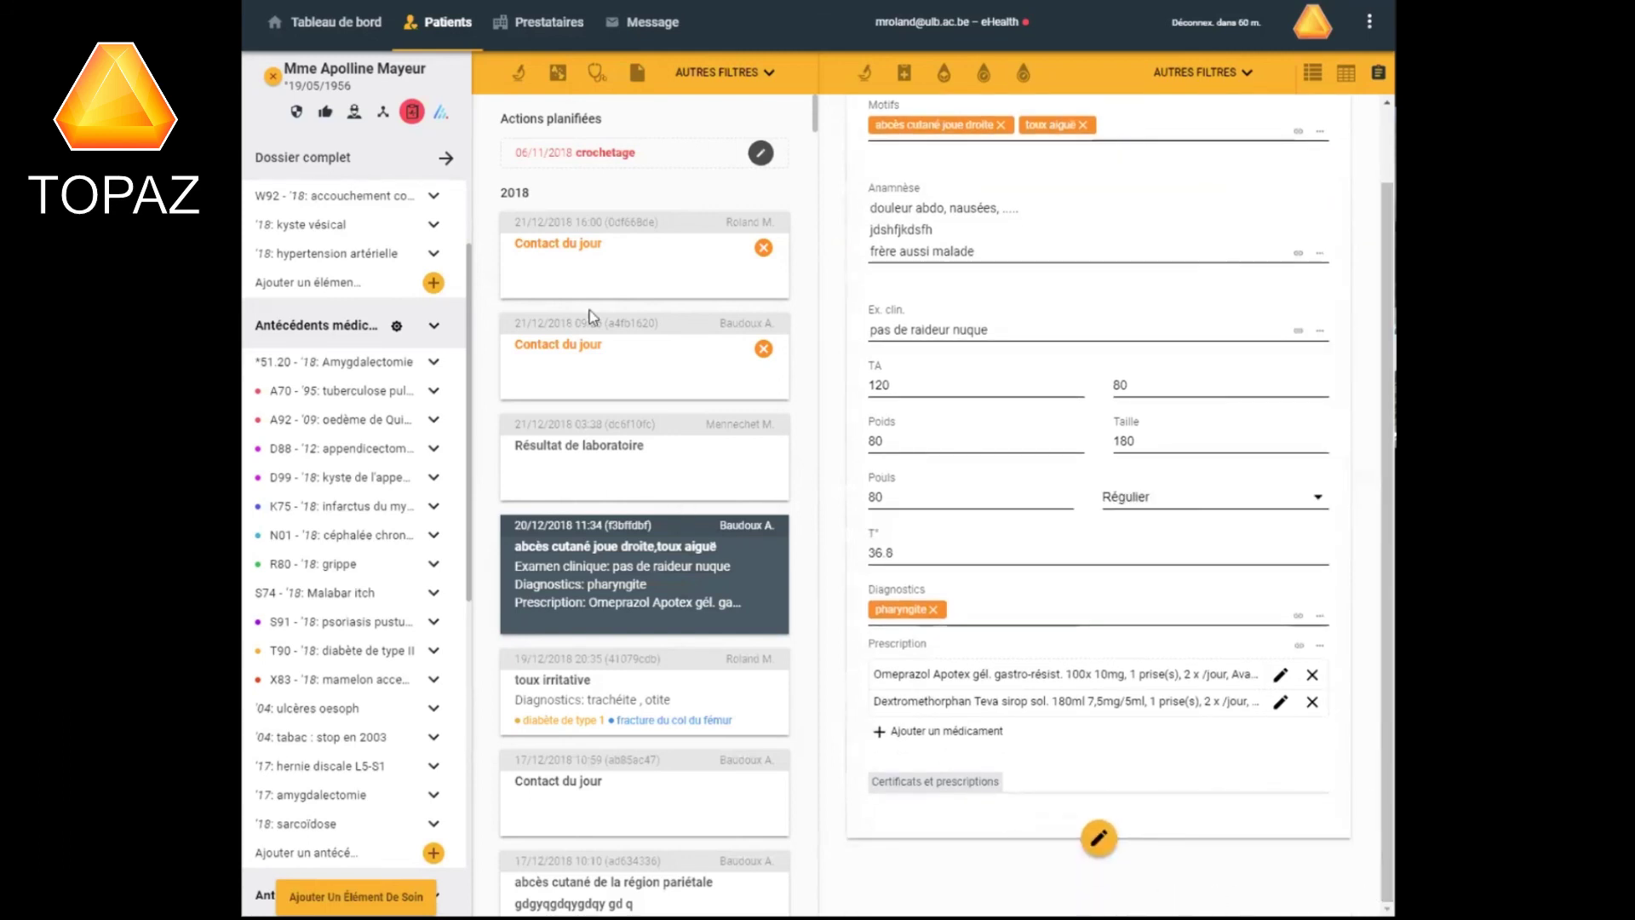
click(614, 257)
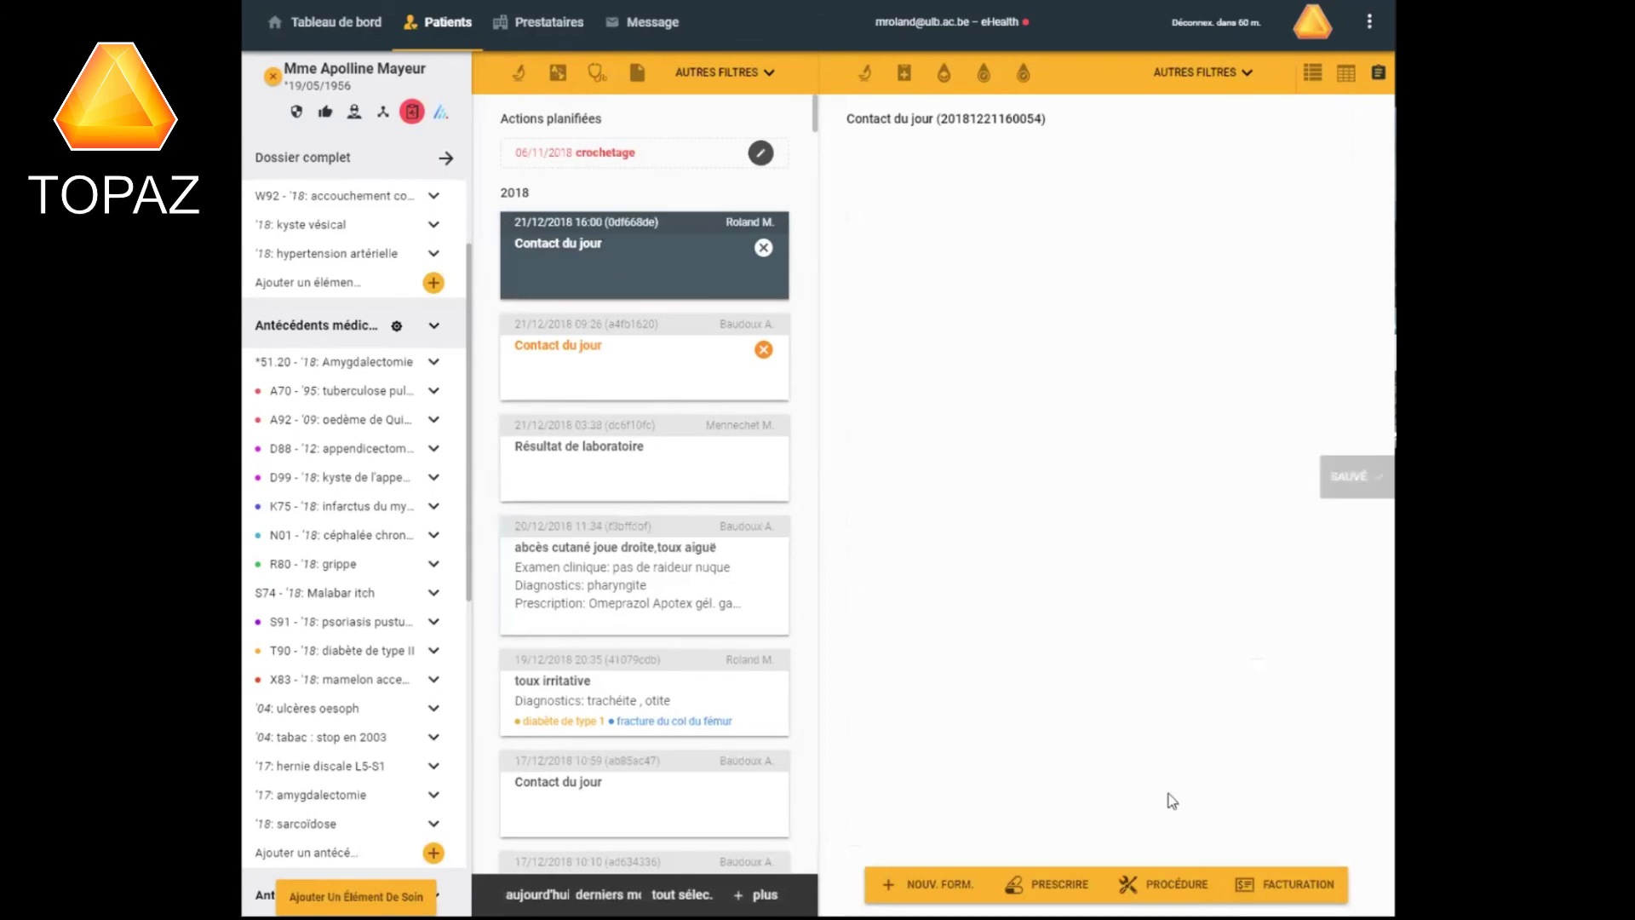
Plan an action for the patient with électrocardiogramme as the procedure.
click(1160, 888)
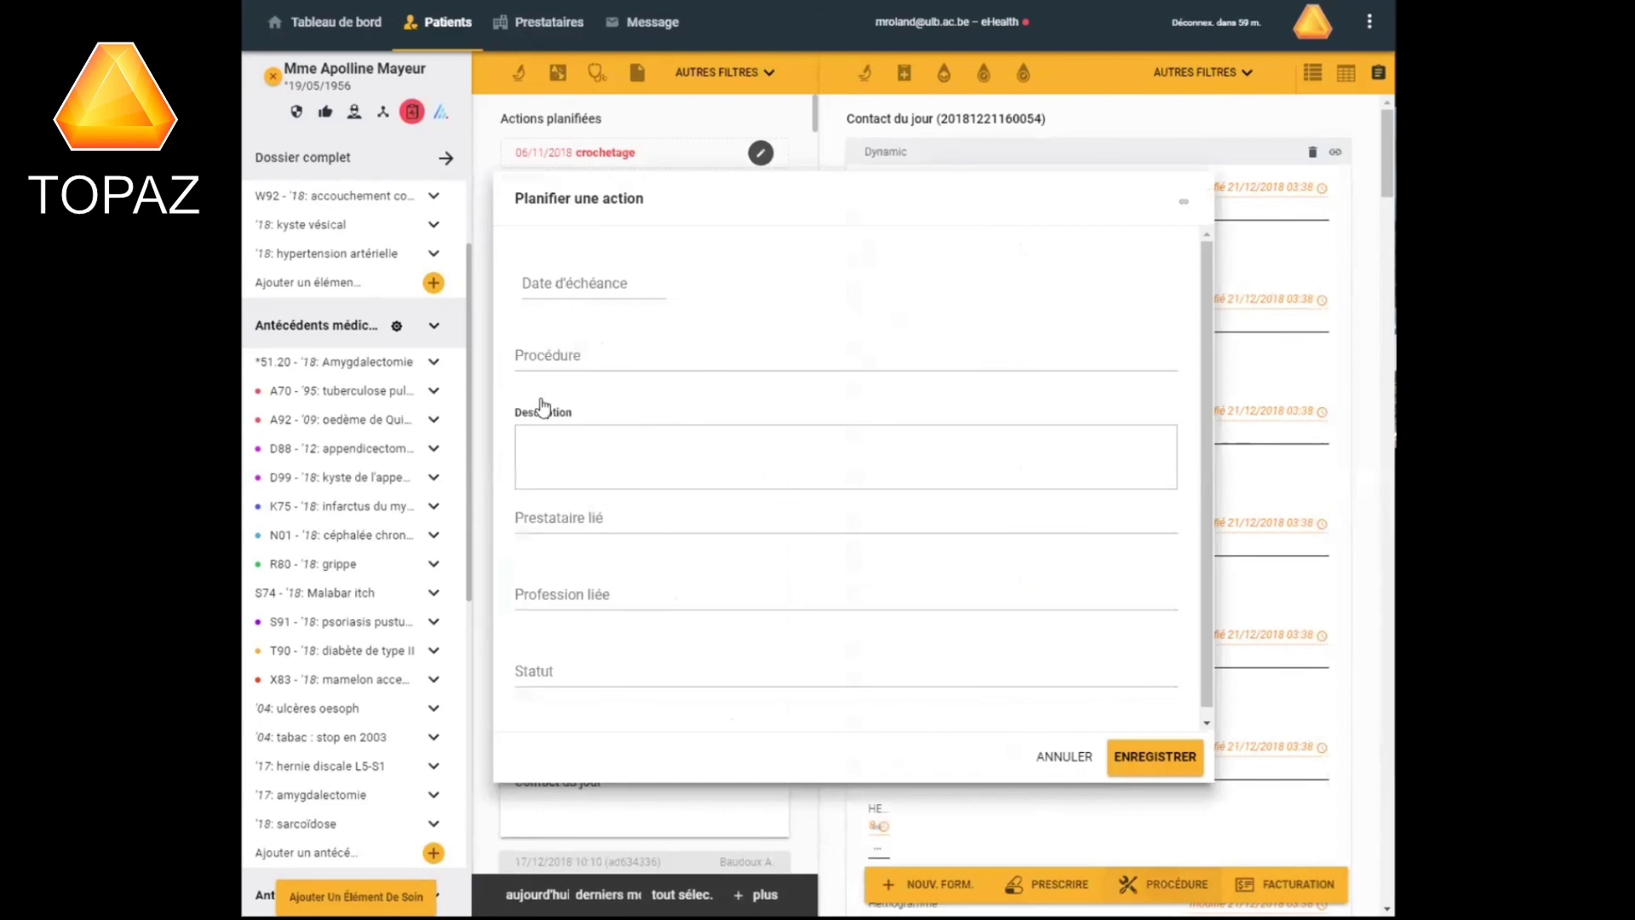
click(546, 356)
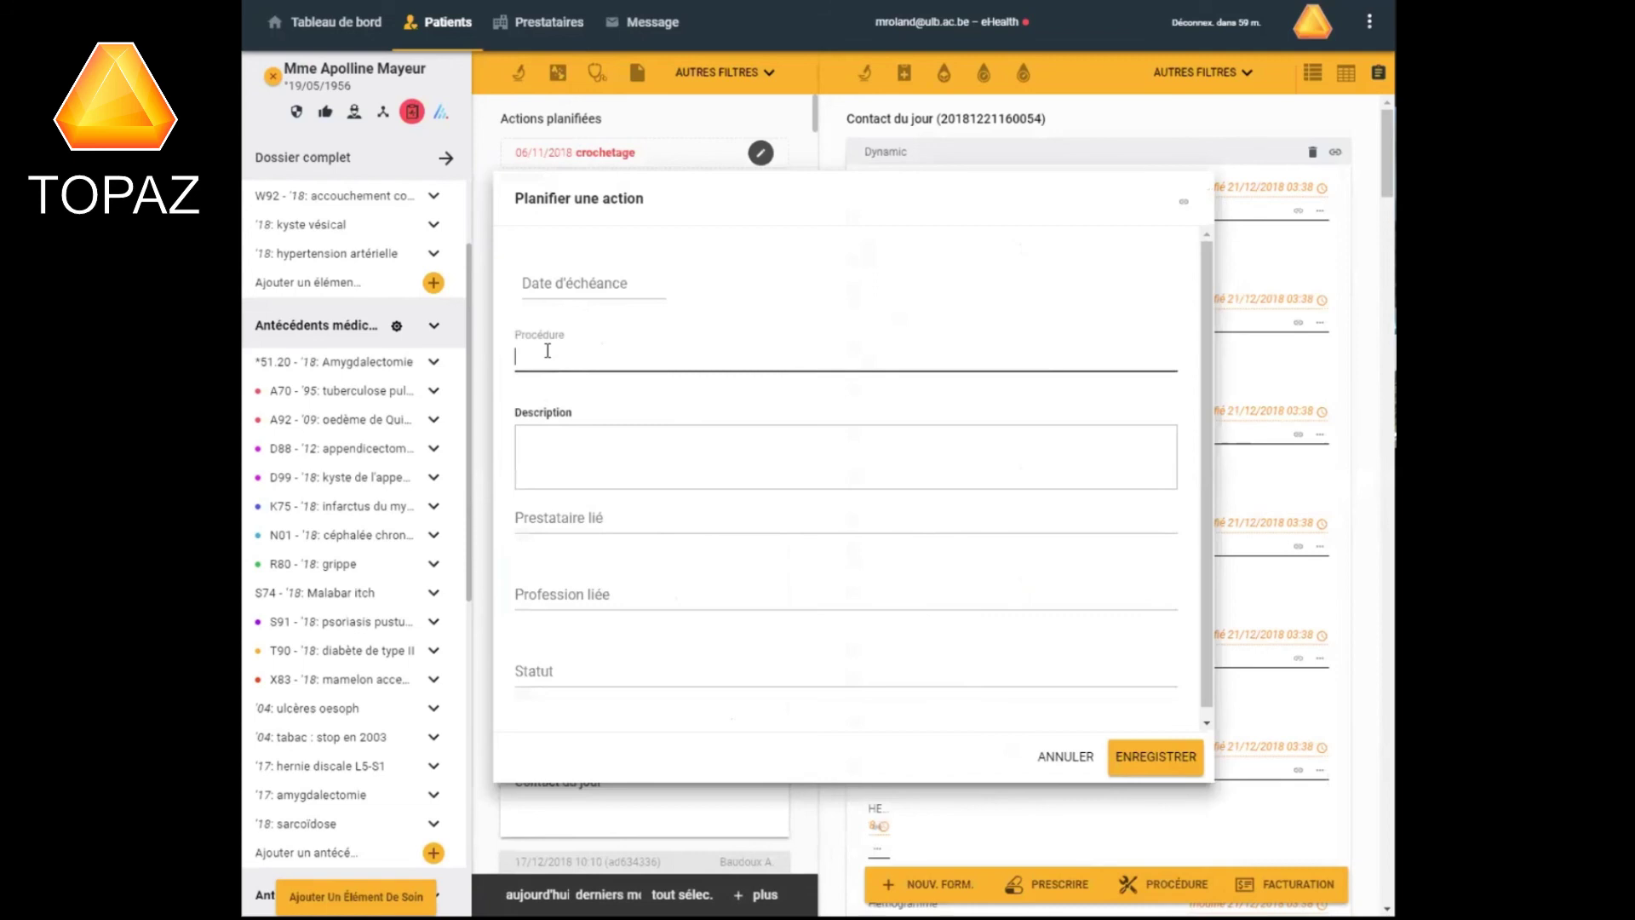
text(électroc)
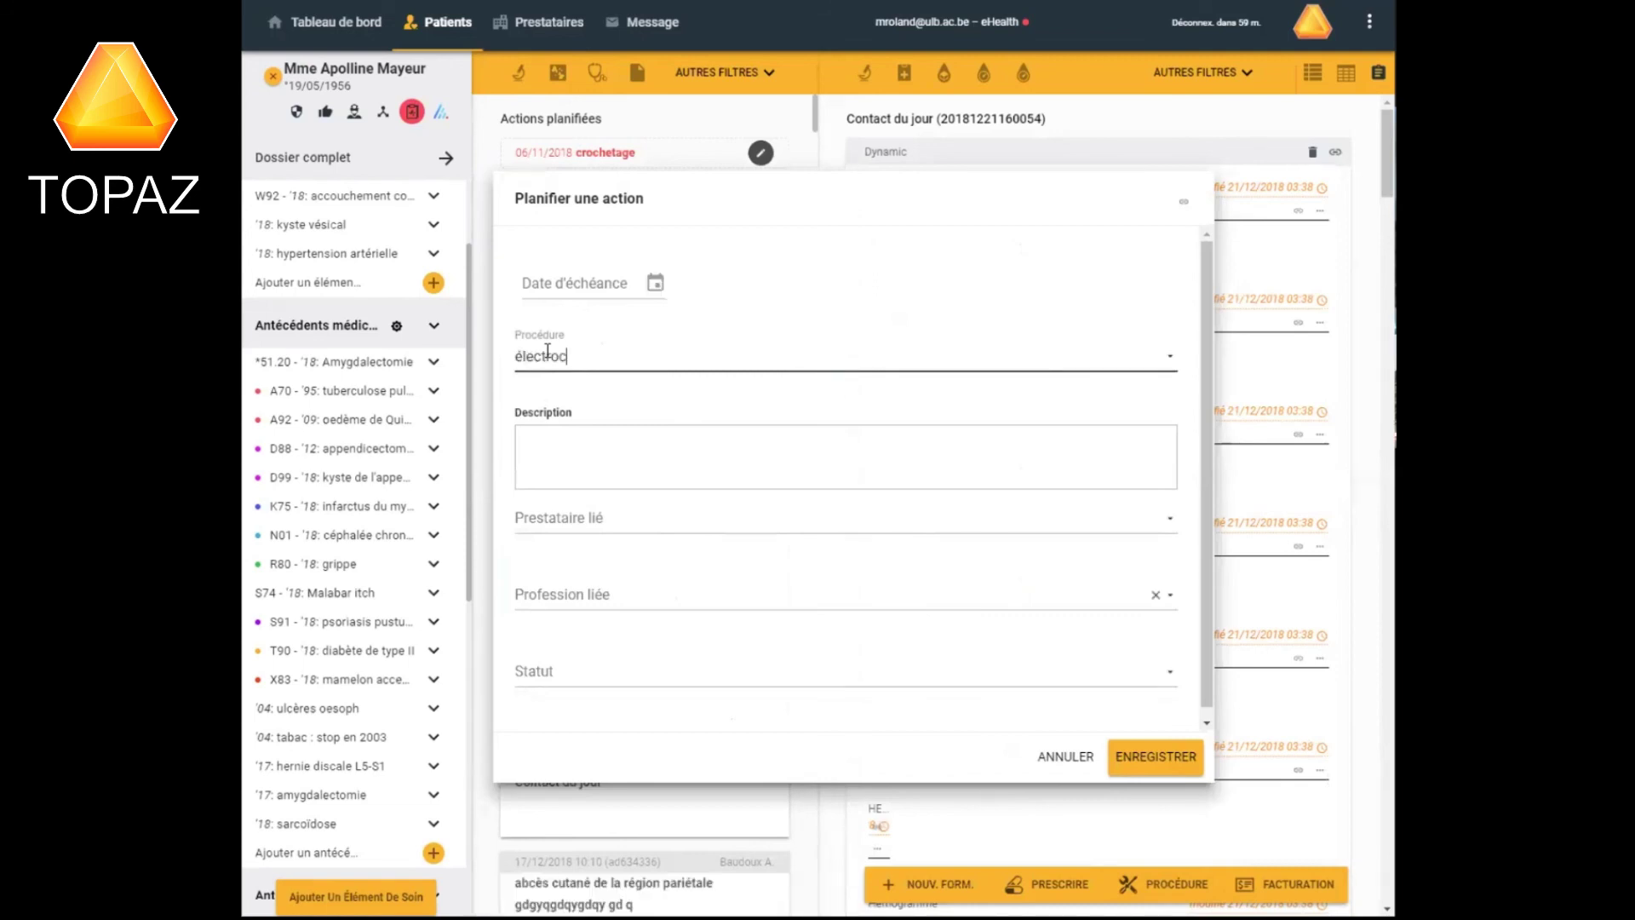
text(ar)
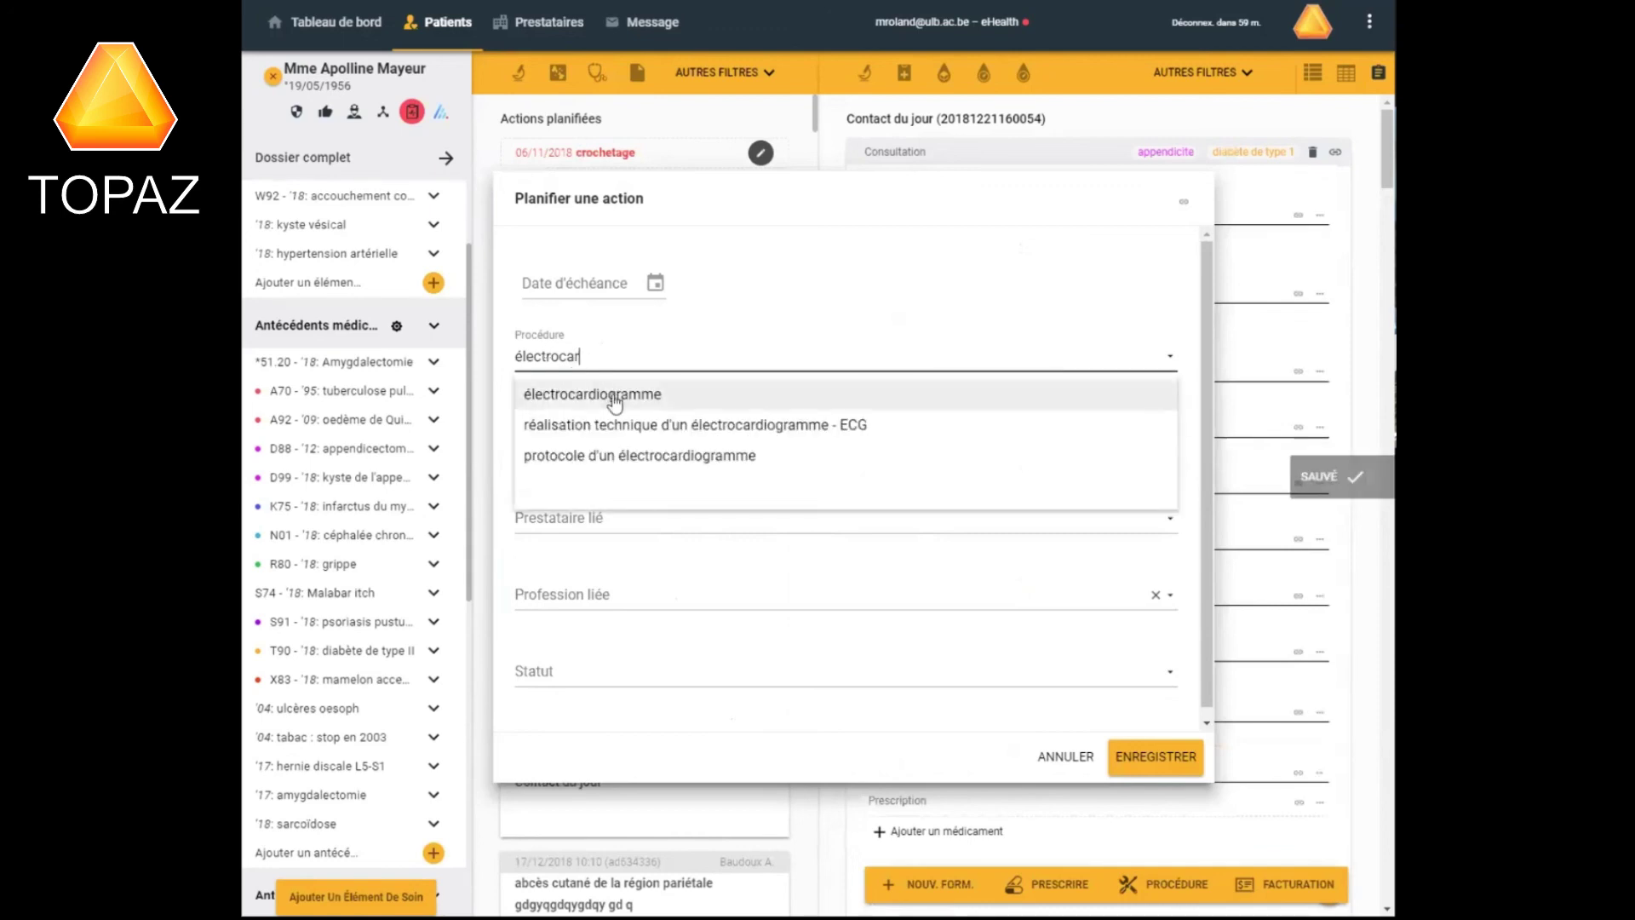
click(615, 396)
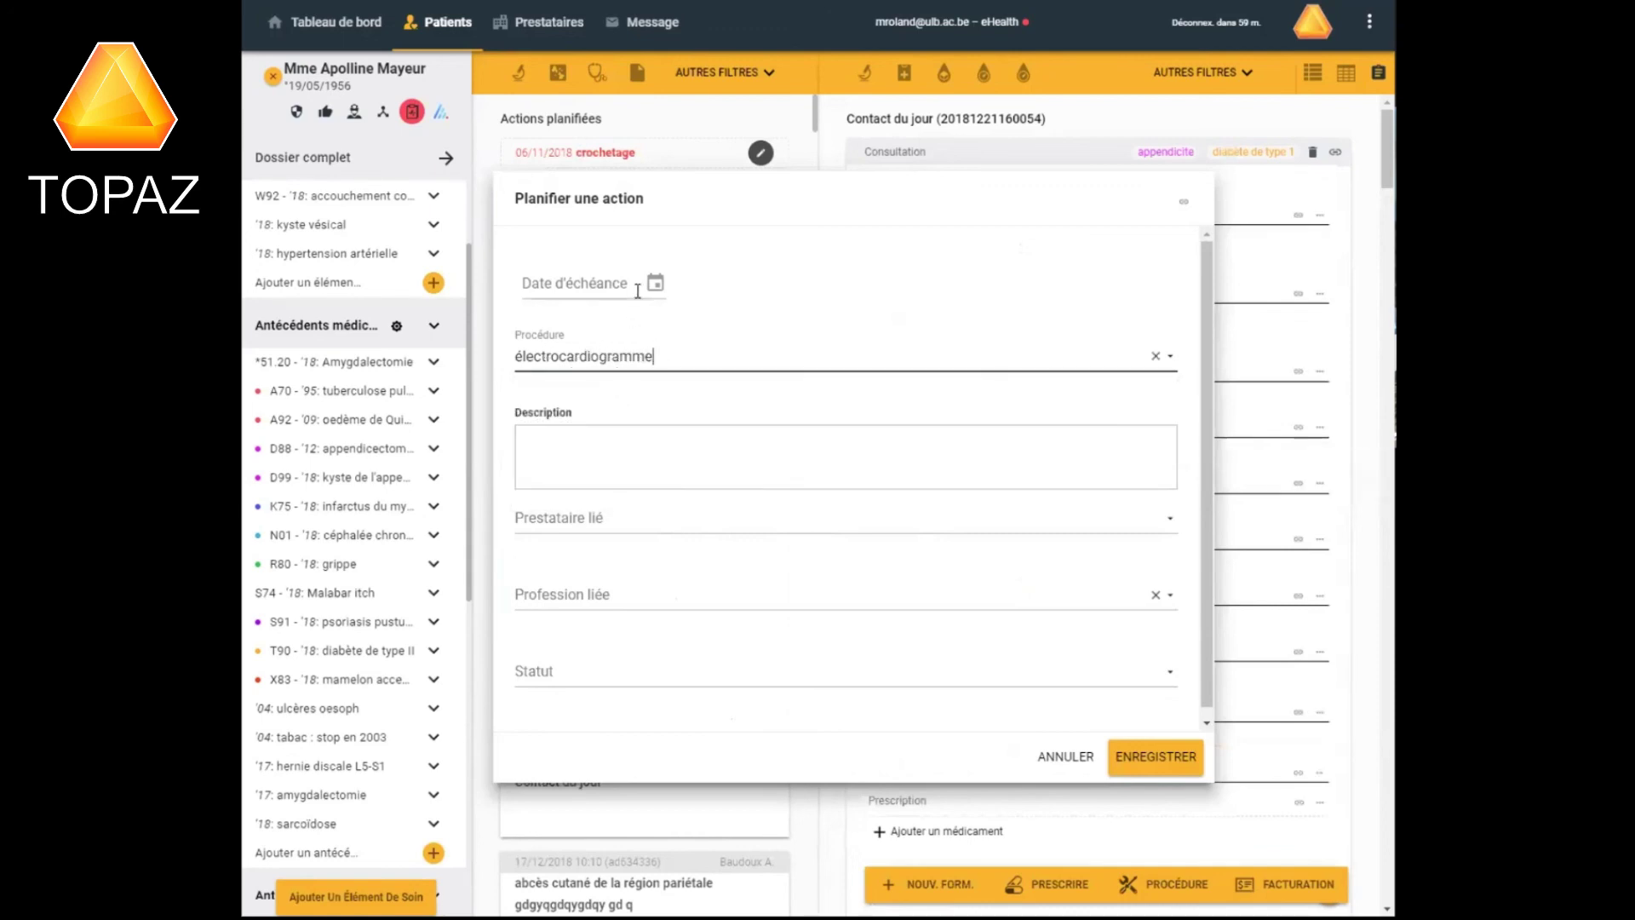
click(655, 286)
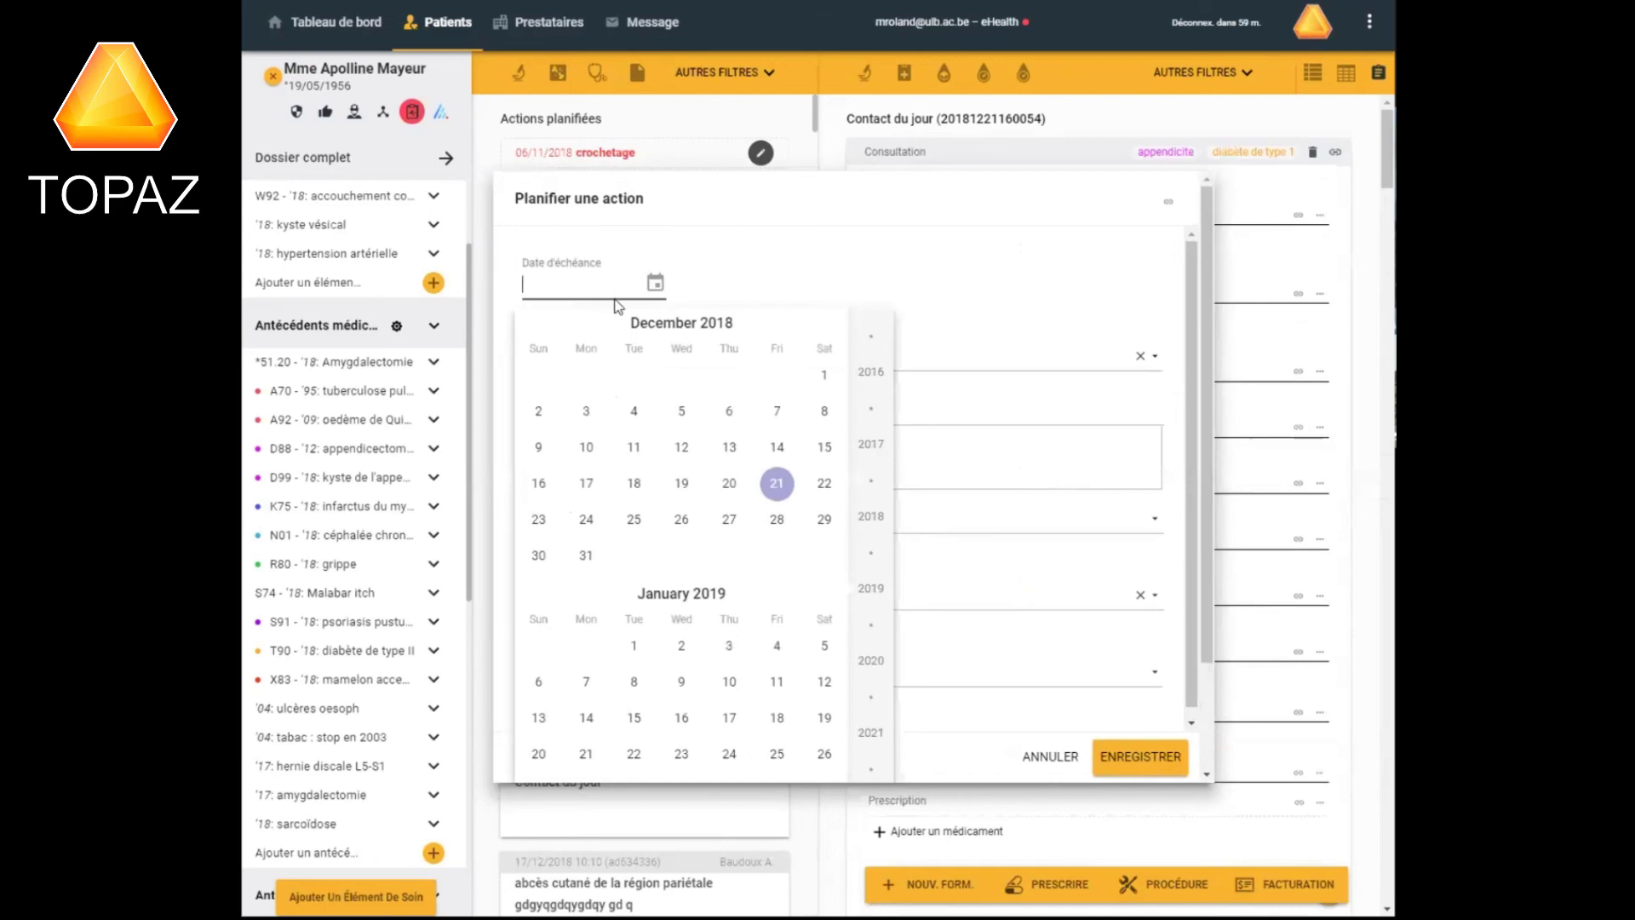
Date the electrocardiogram action 21/12/2018, set its status to En attente planifié, and save.
text(0/01/2019)
click(777, 483)
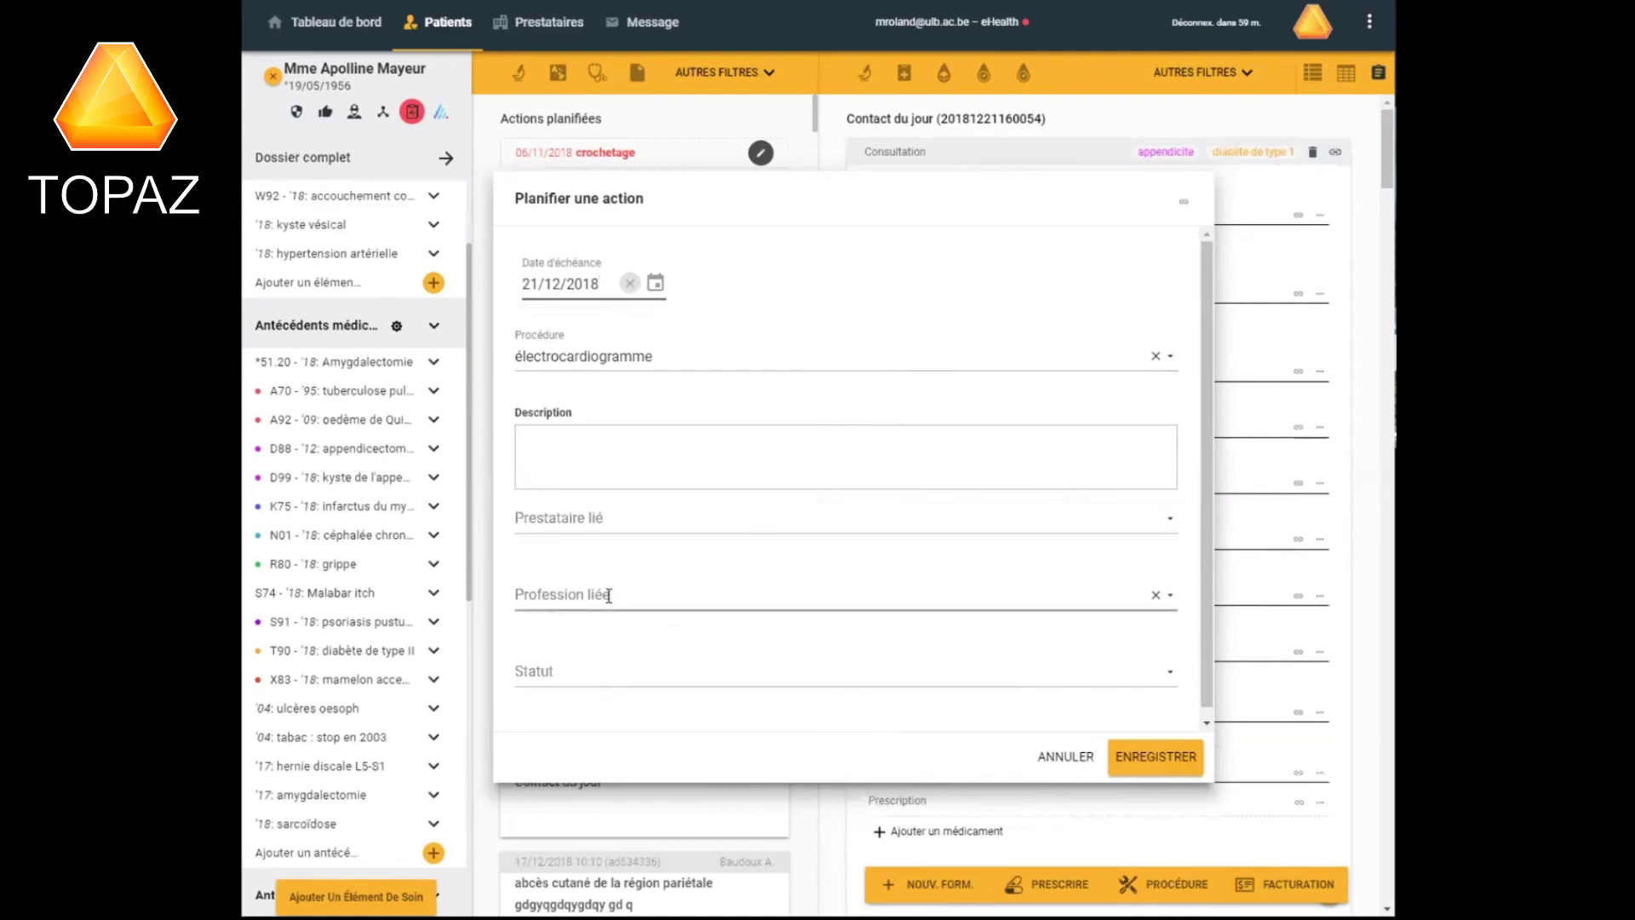
click(1169, 679)
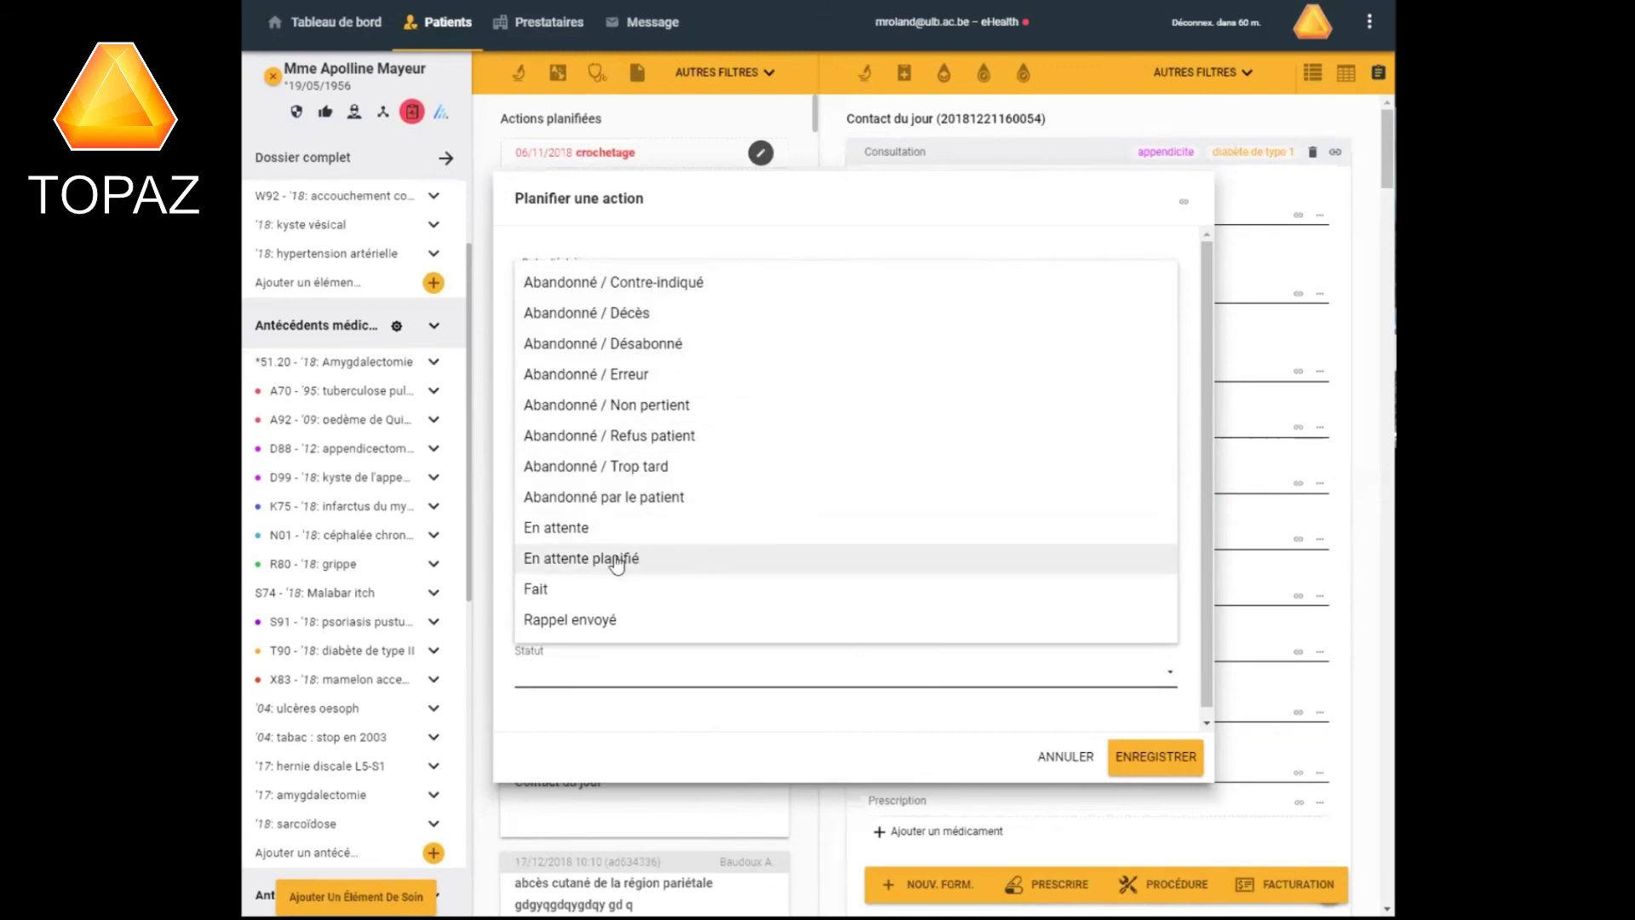
click(617, 560)
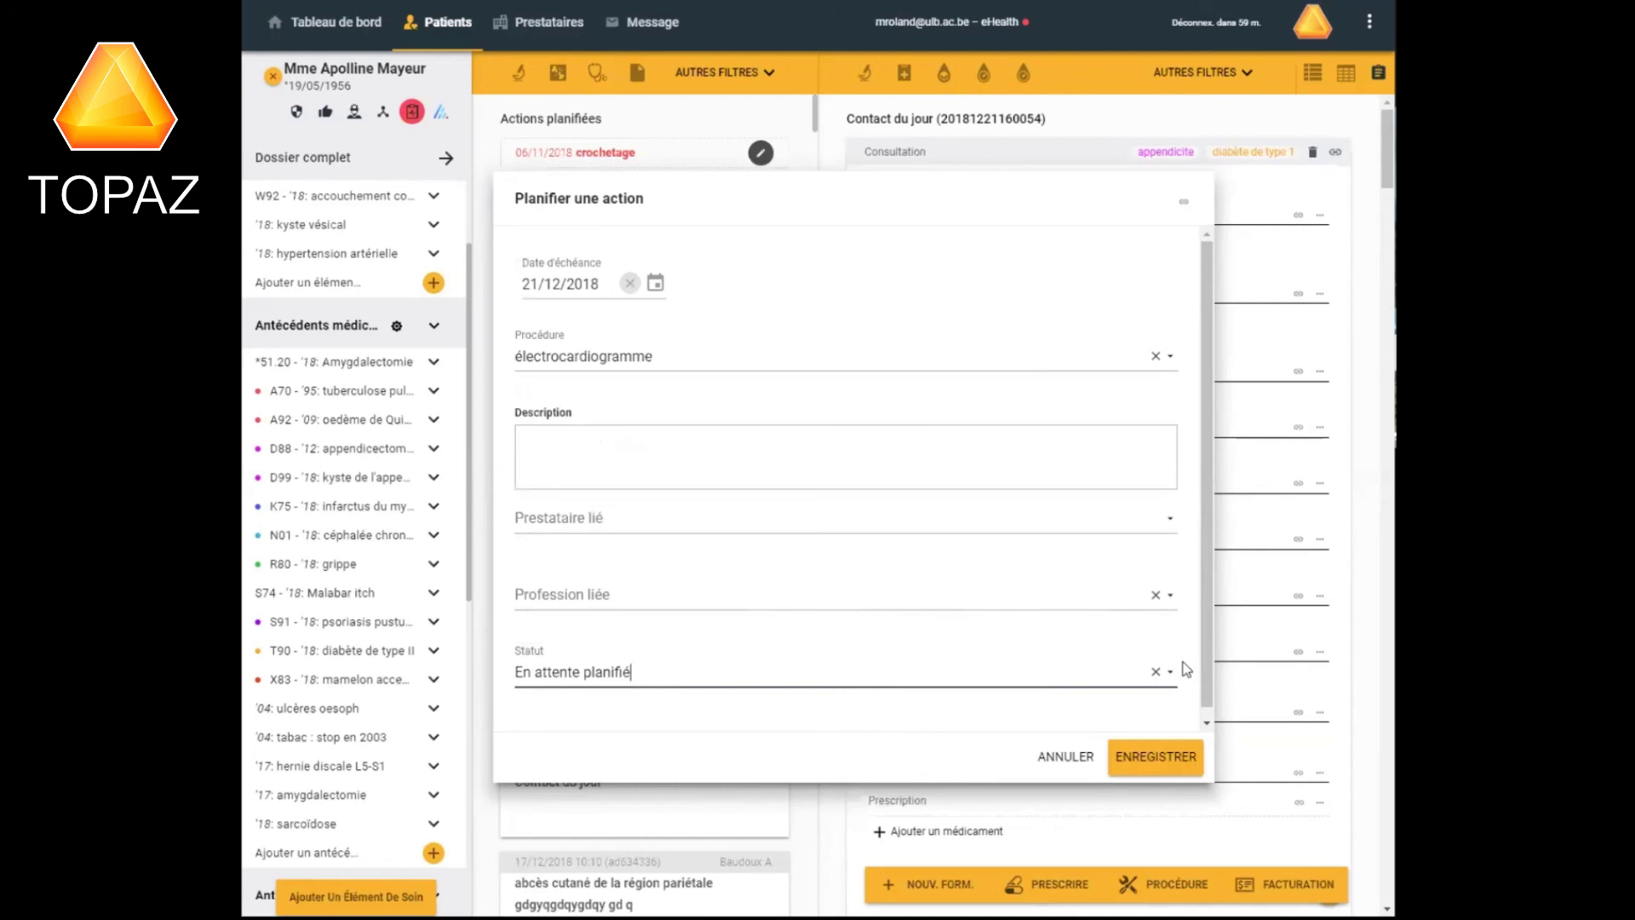
click(1169, 760)
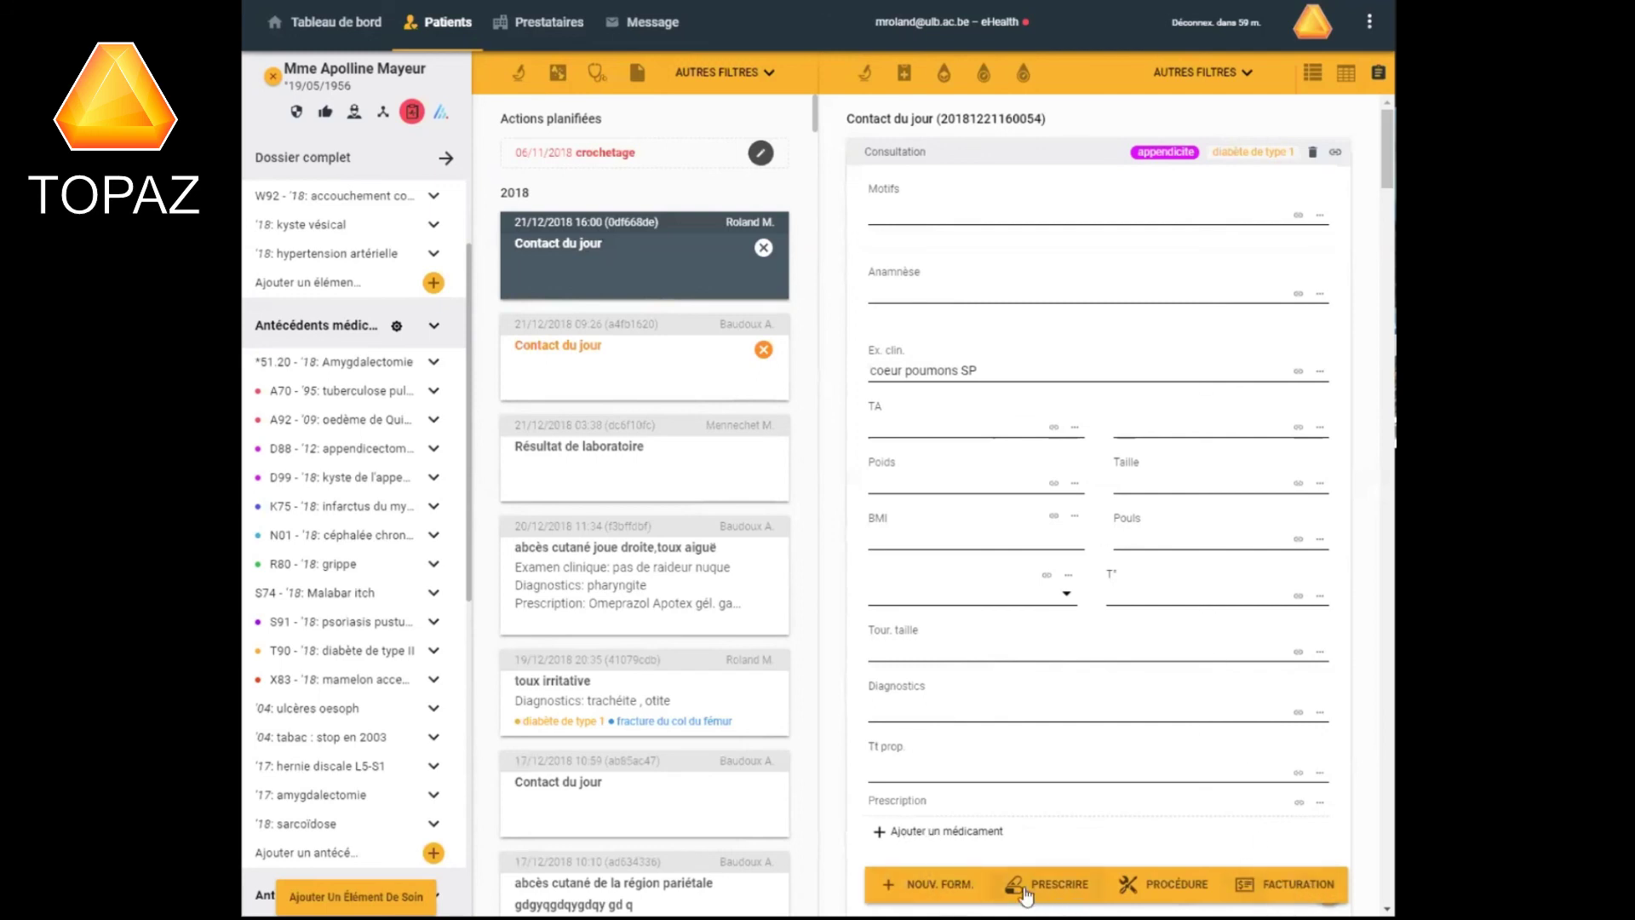
Show the new-form options for the 21/12/2018 contact: Premier contact, Consultation, Autre formulaire, Joindre un document.
click(938, 888)
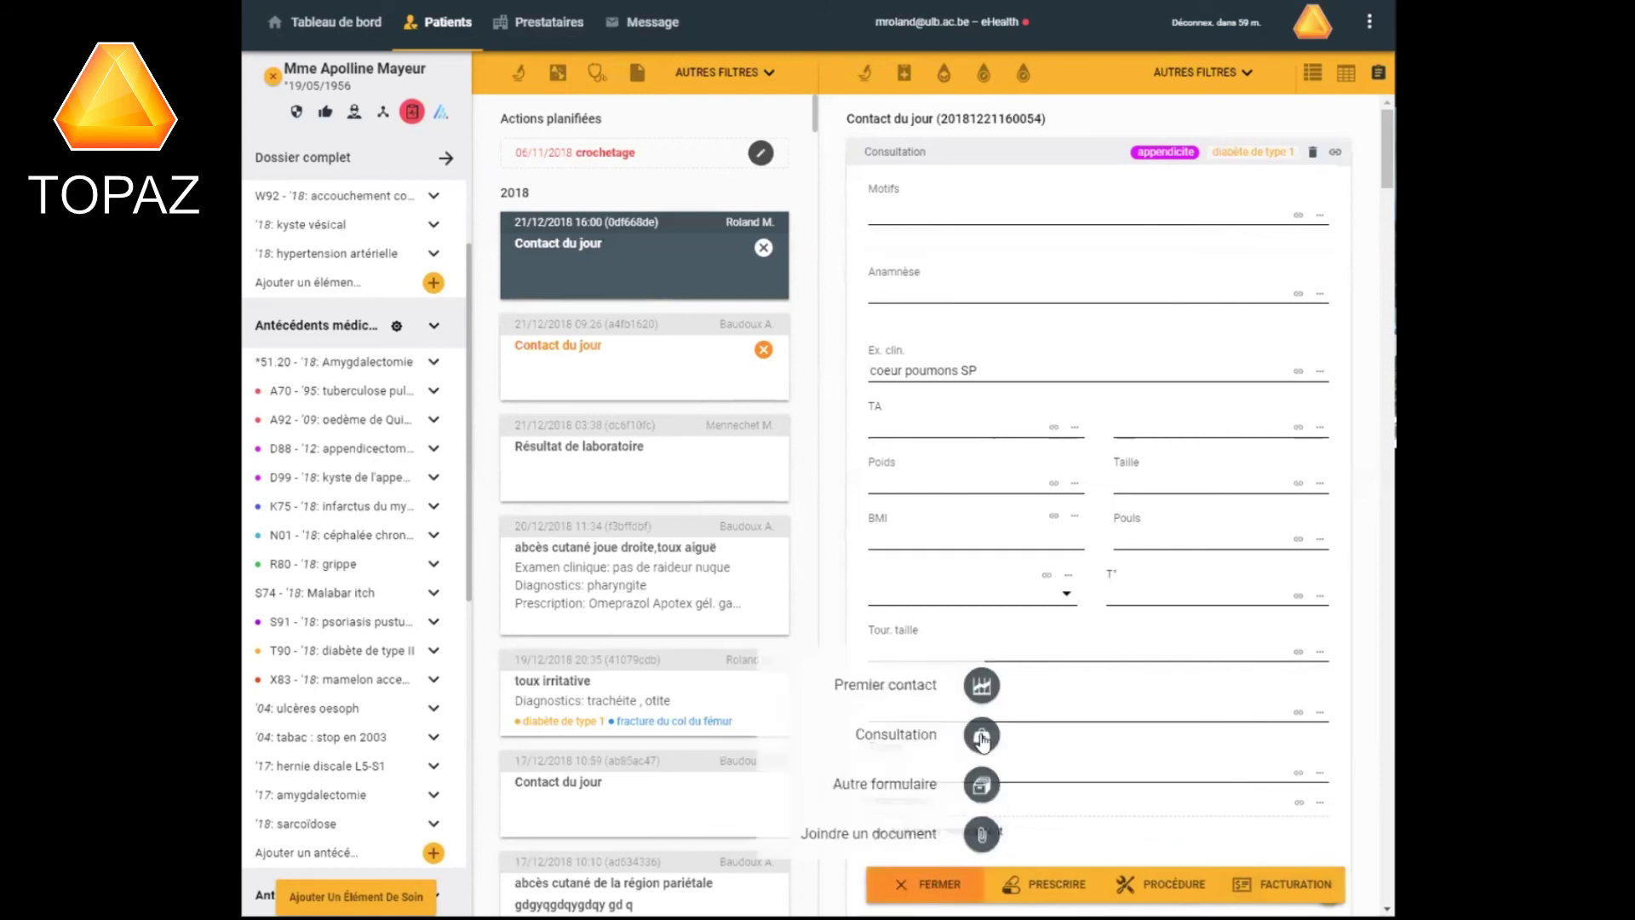
Cancel the Autre formulaire entity selection, then bring up the prescription demo video.
click(981, 785)
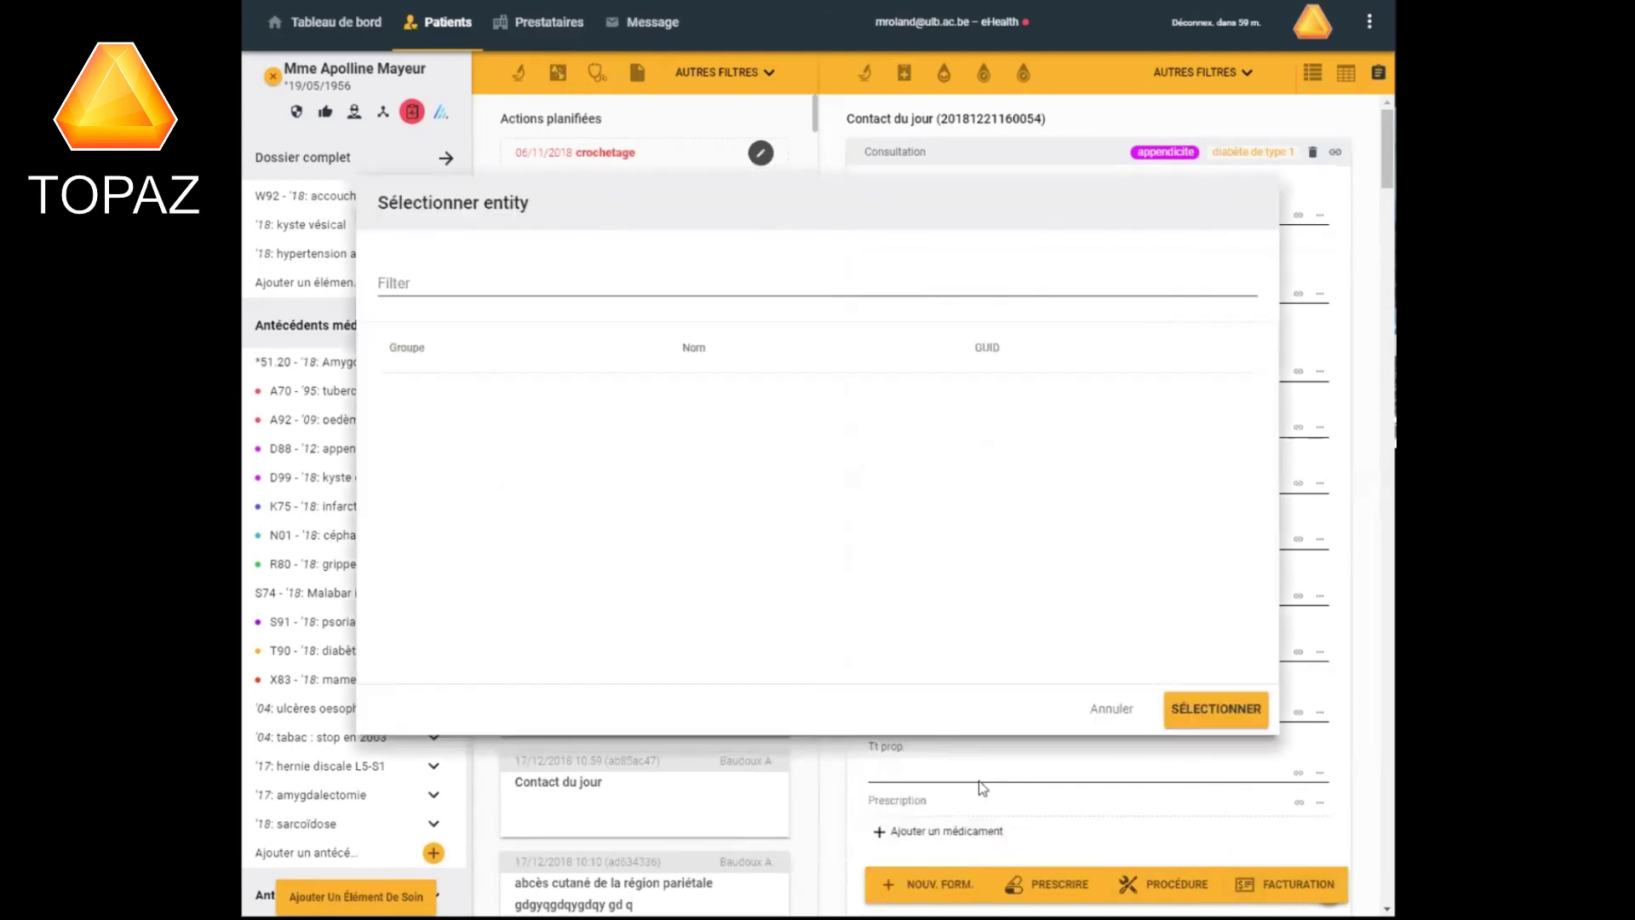
click(1112, 710)
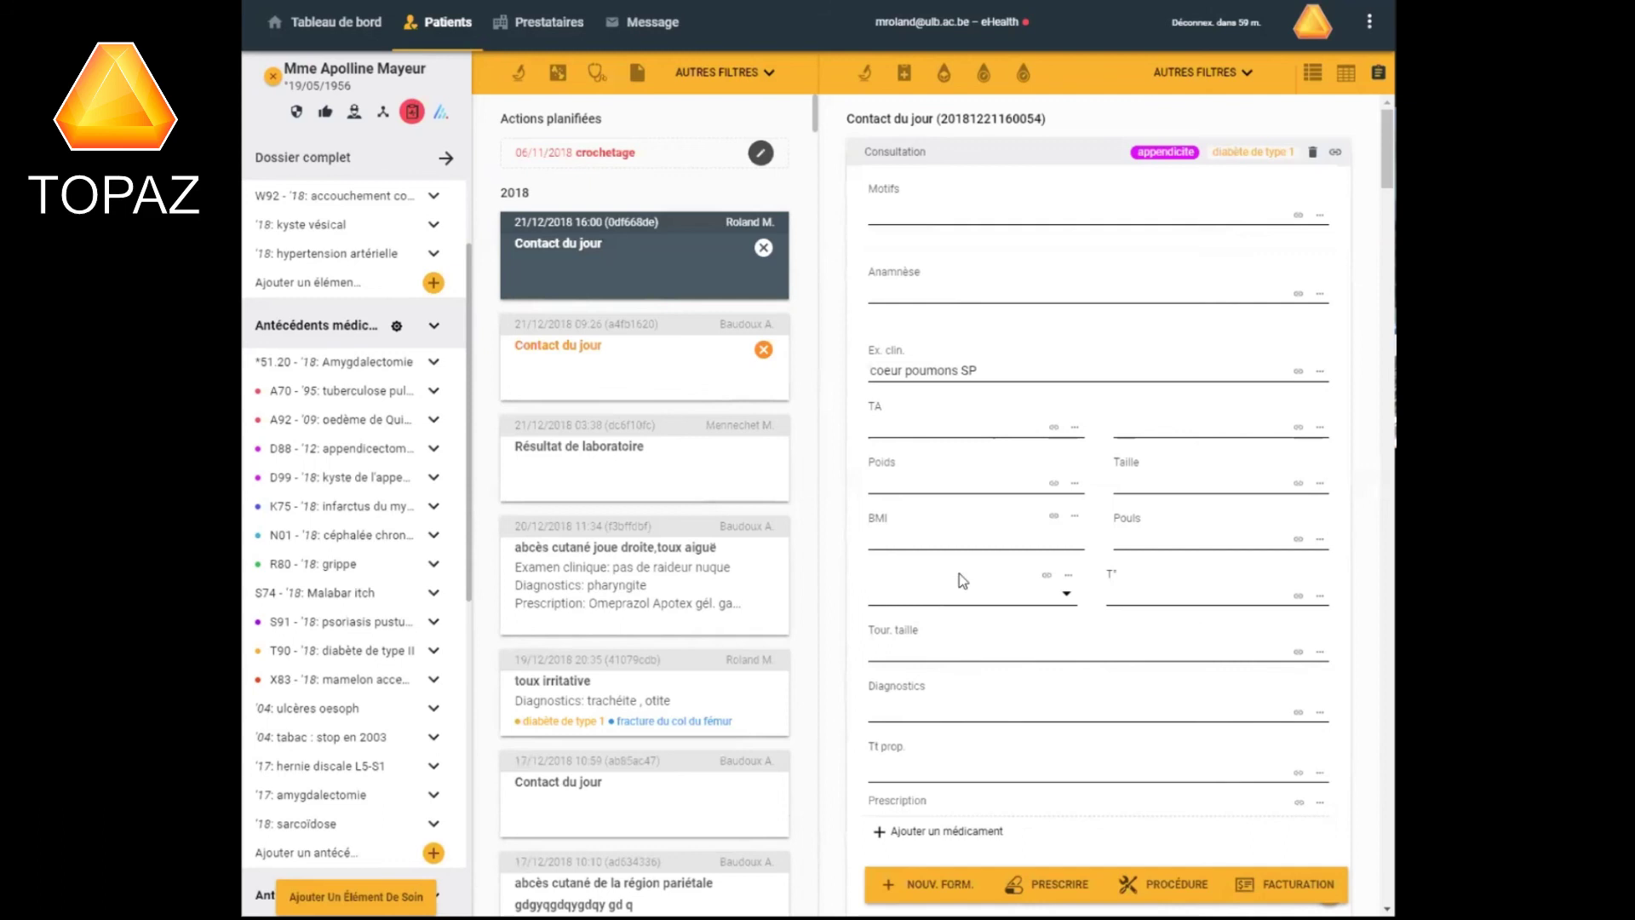
mouse_move(545, 893)
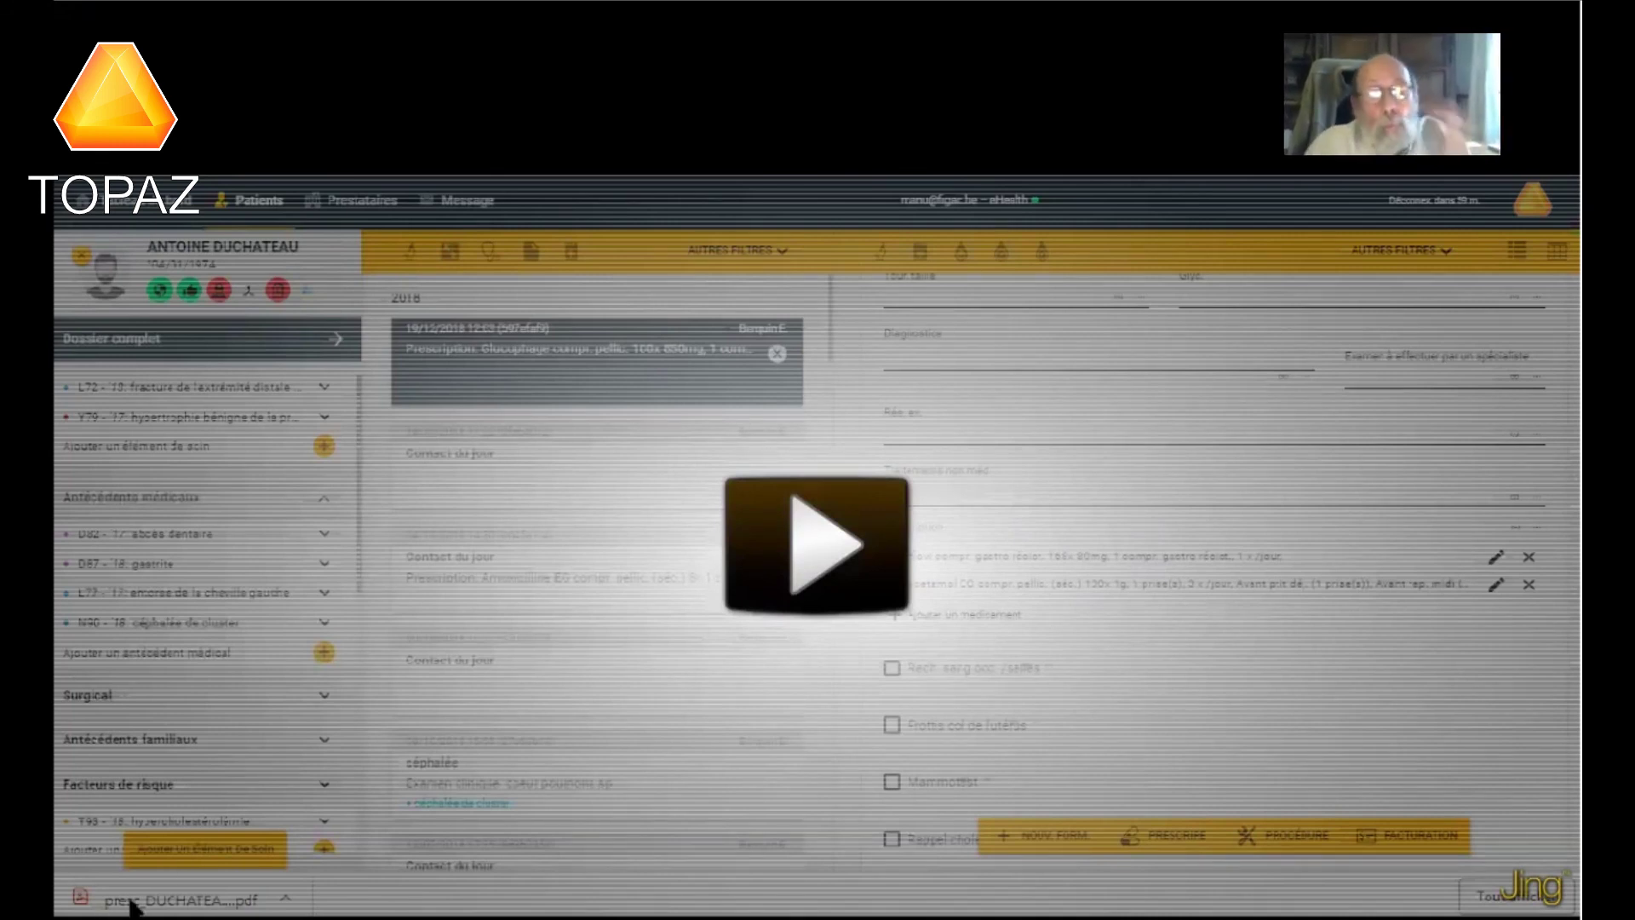
Play the prescription demo video up to about 0:33.
click(814, 553)
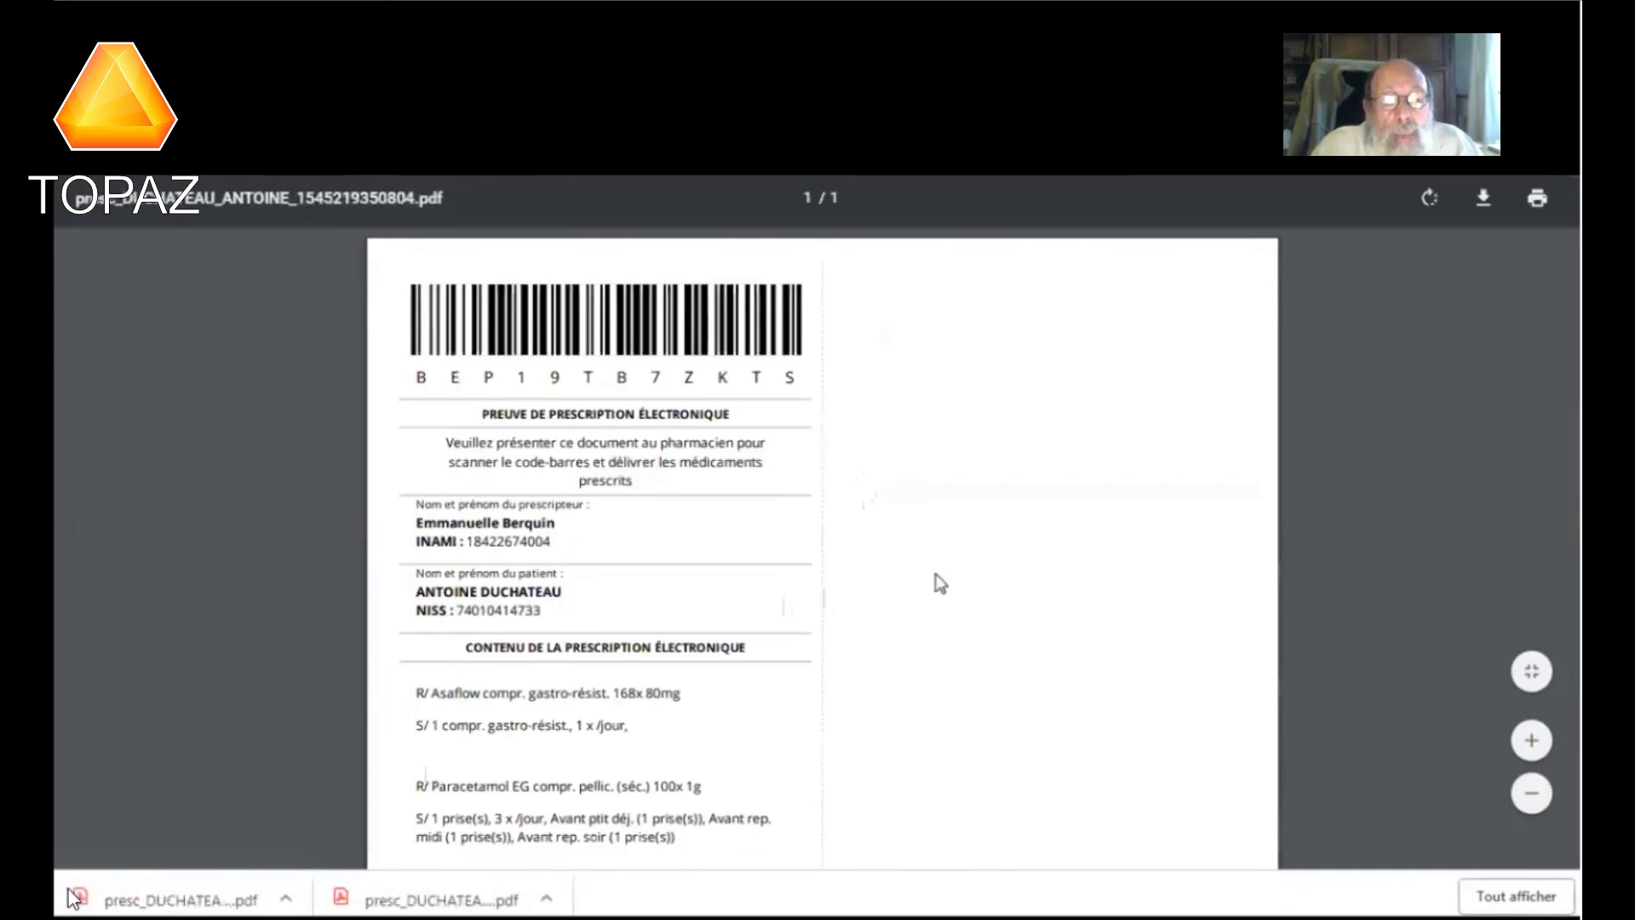
scroll(937, 579, down, 3)
scroll(939, 583, down, 5)
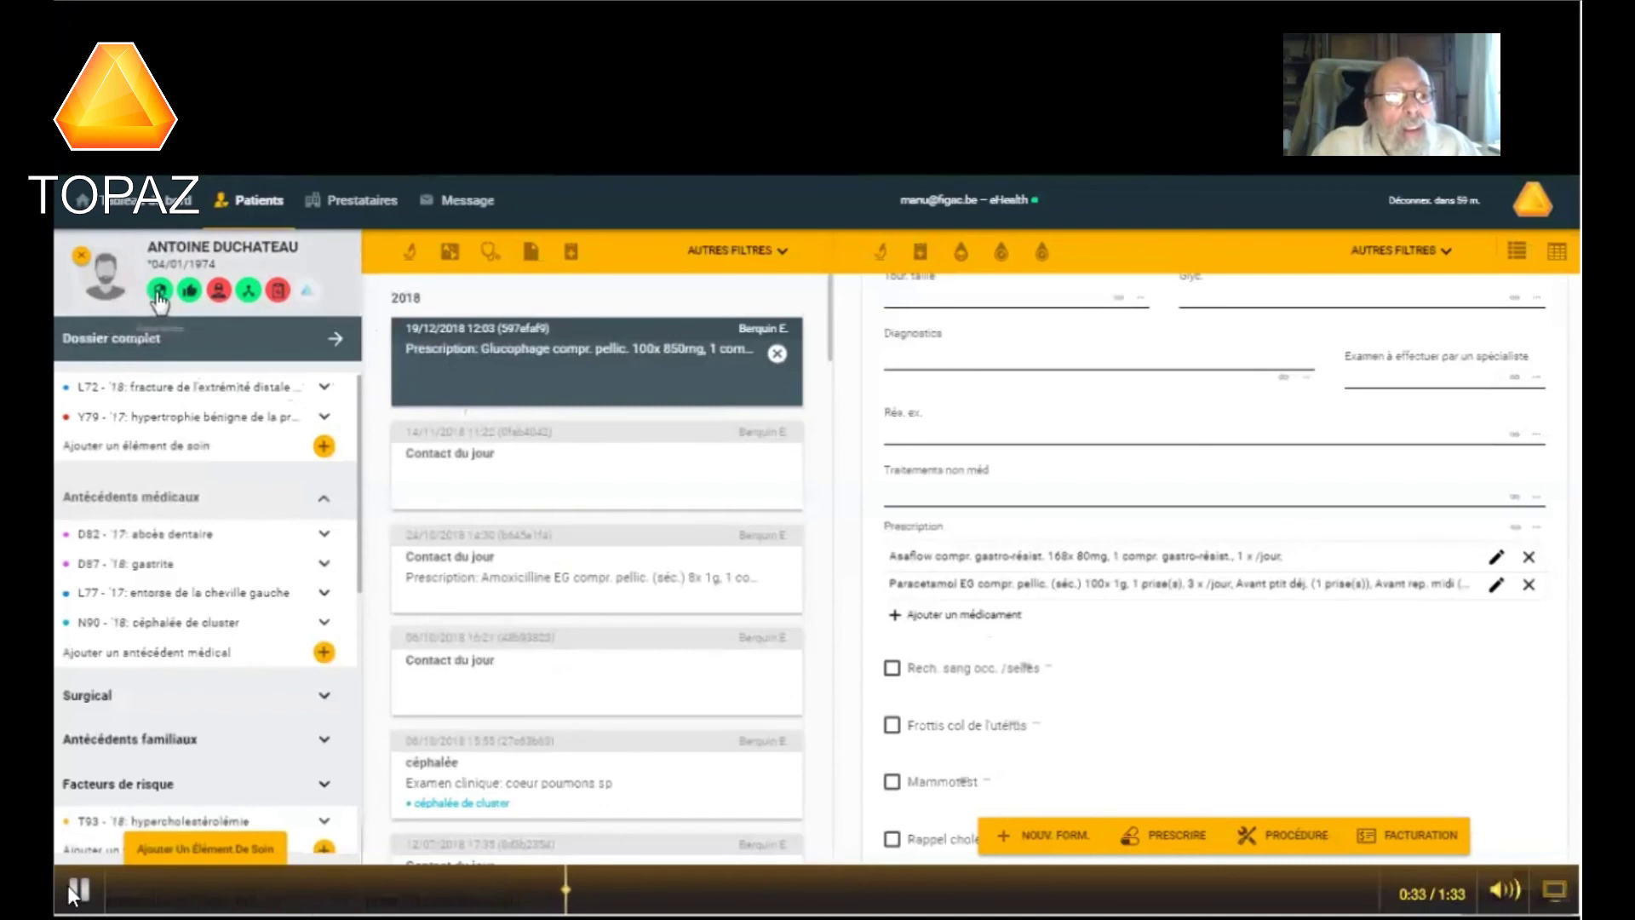
Step the demo video from 0:33 to 0:46 through its insurability and consent screens.
click(68, 886)
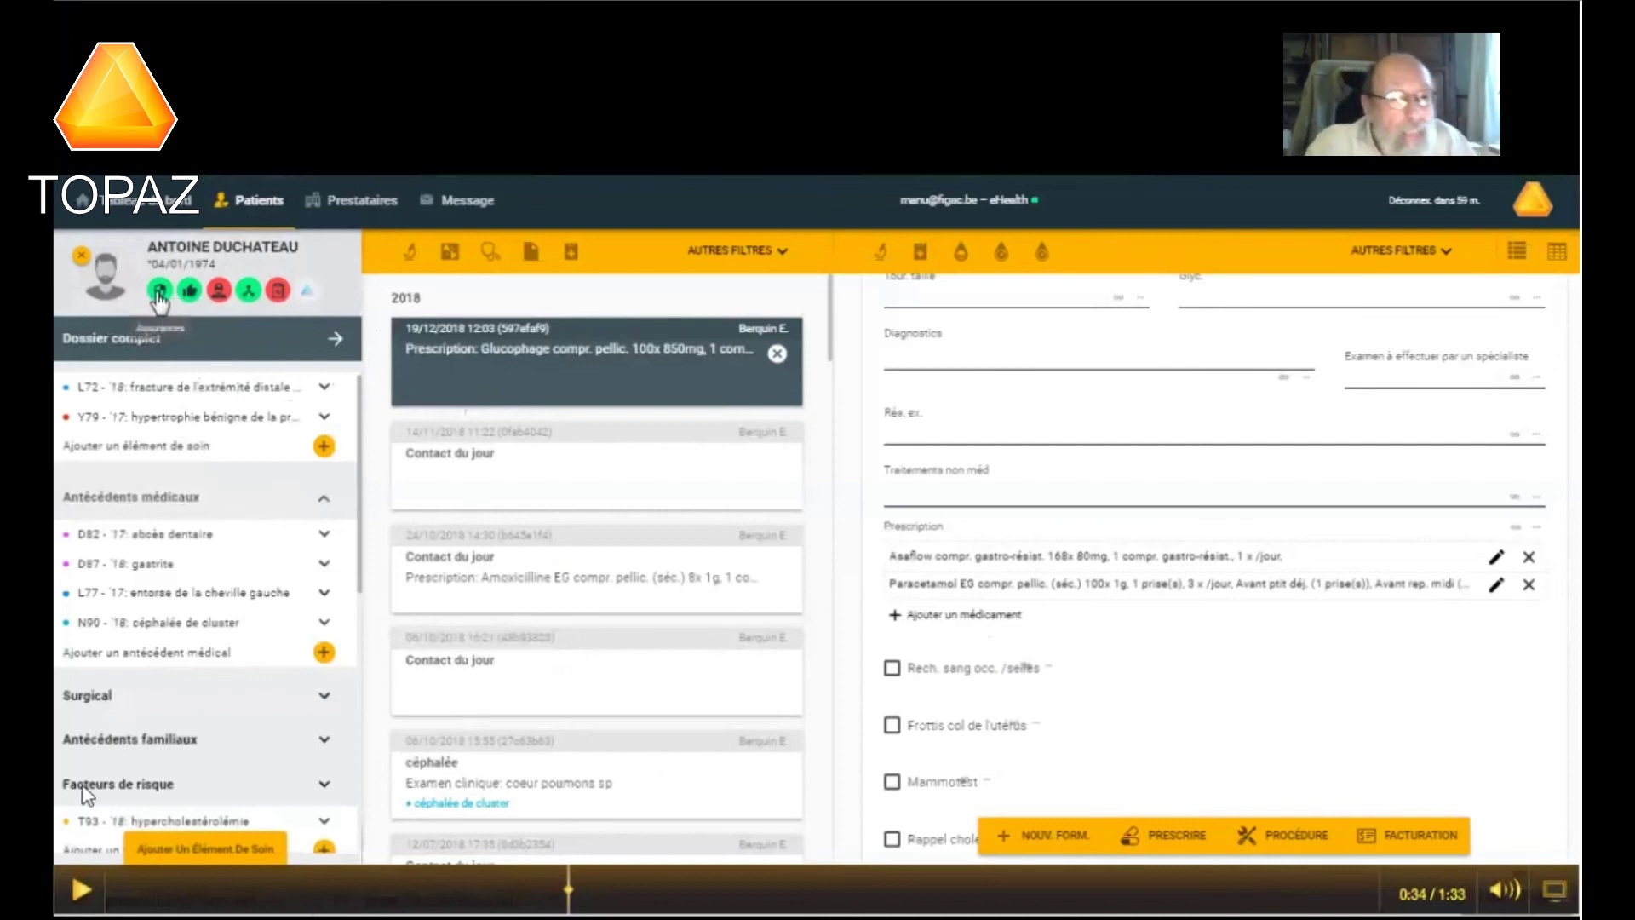
click(85, 889)
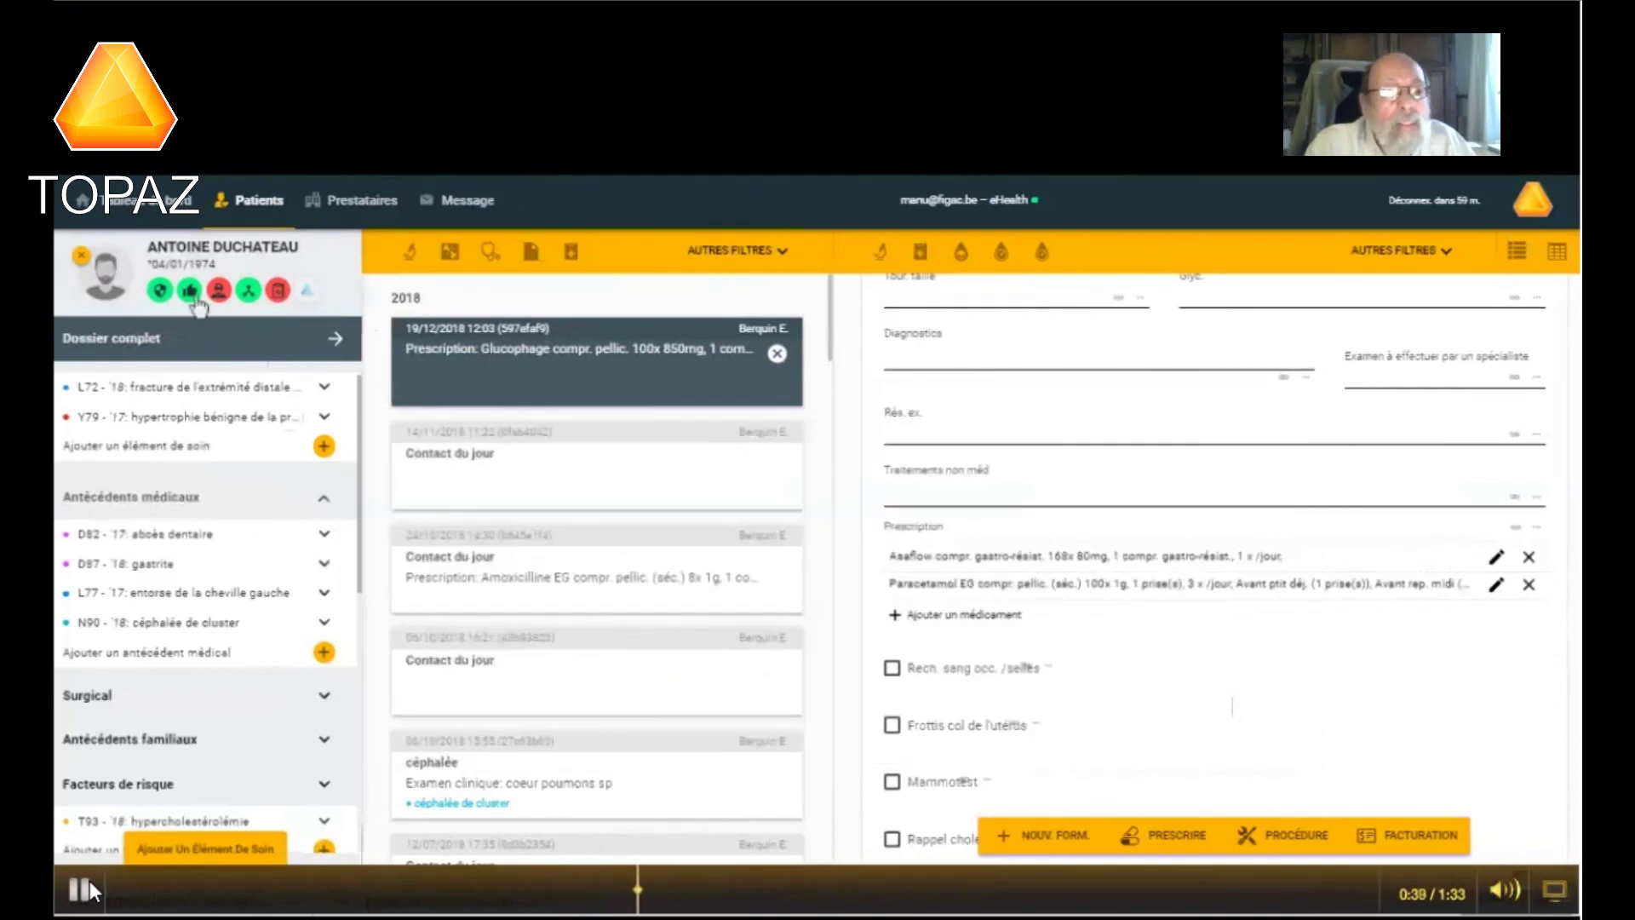
click(90, 882)
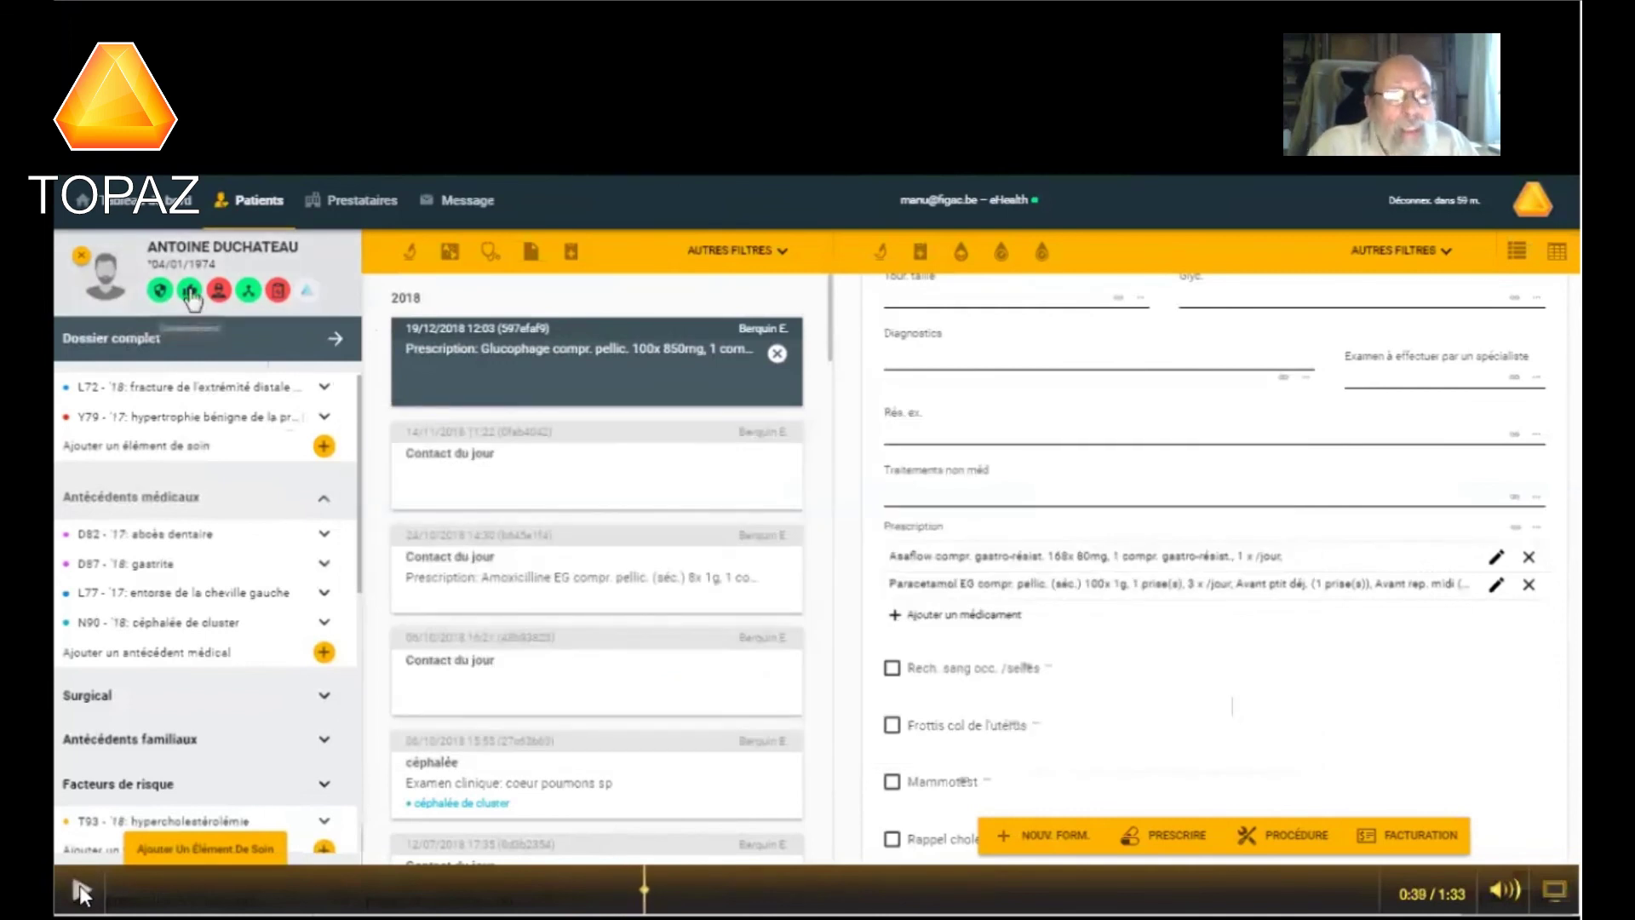
click(79, 887)
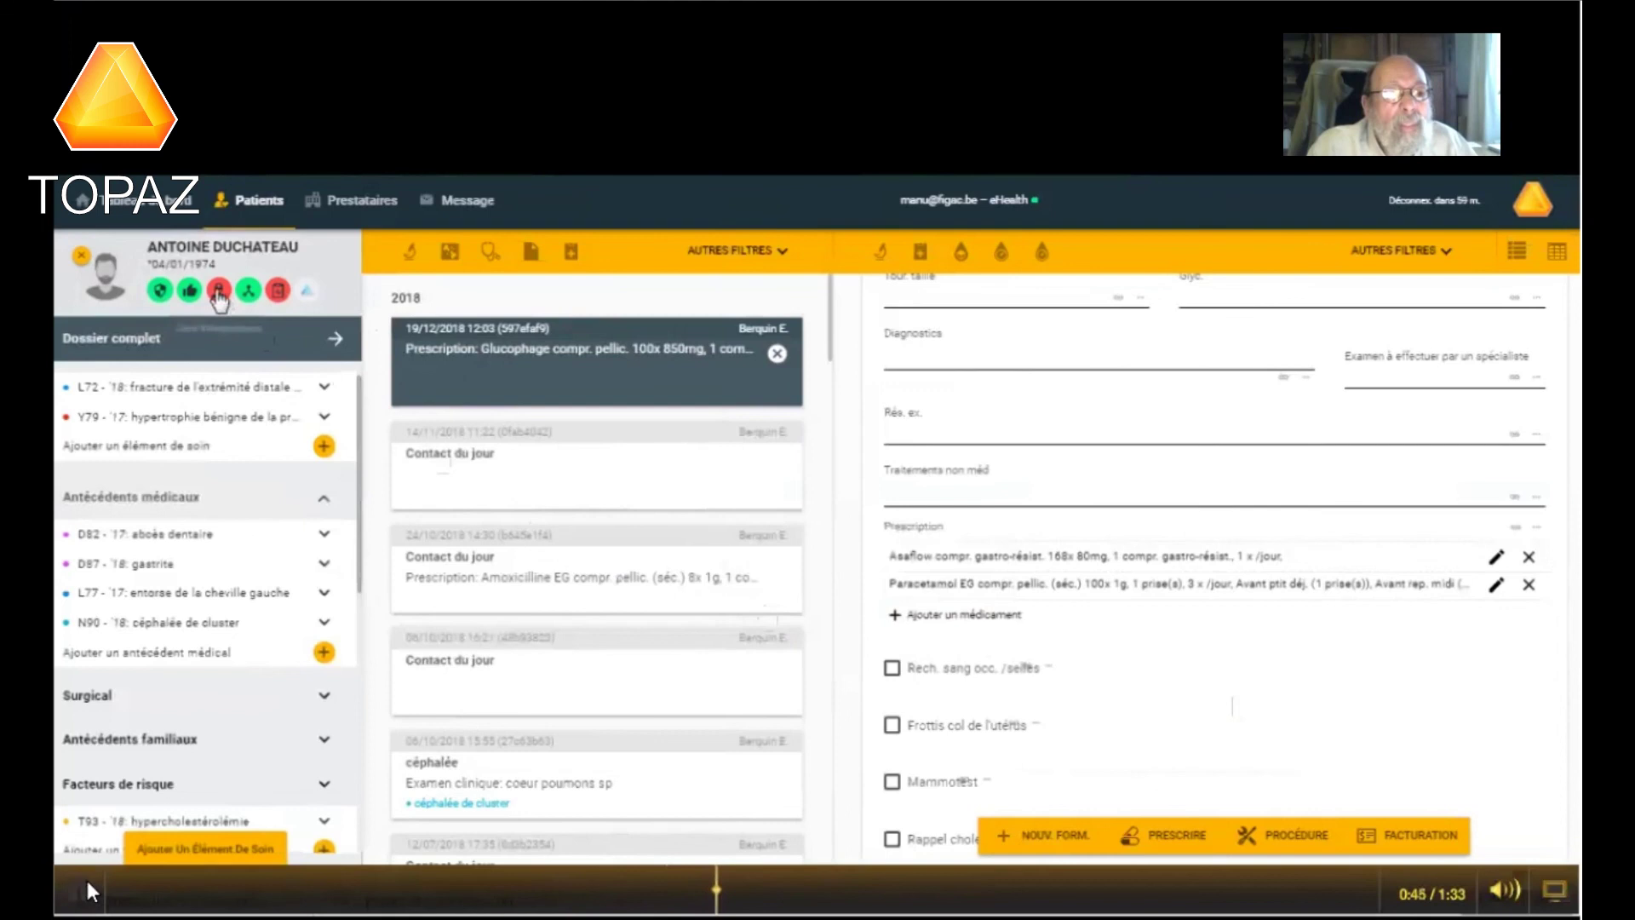
click(87, 886)
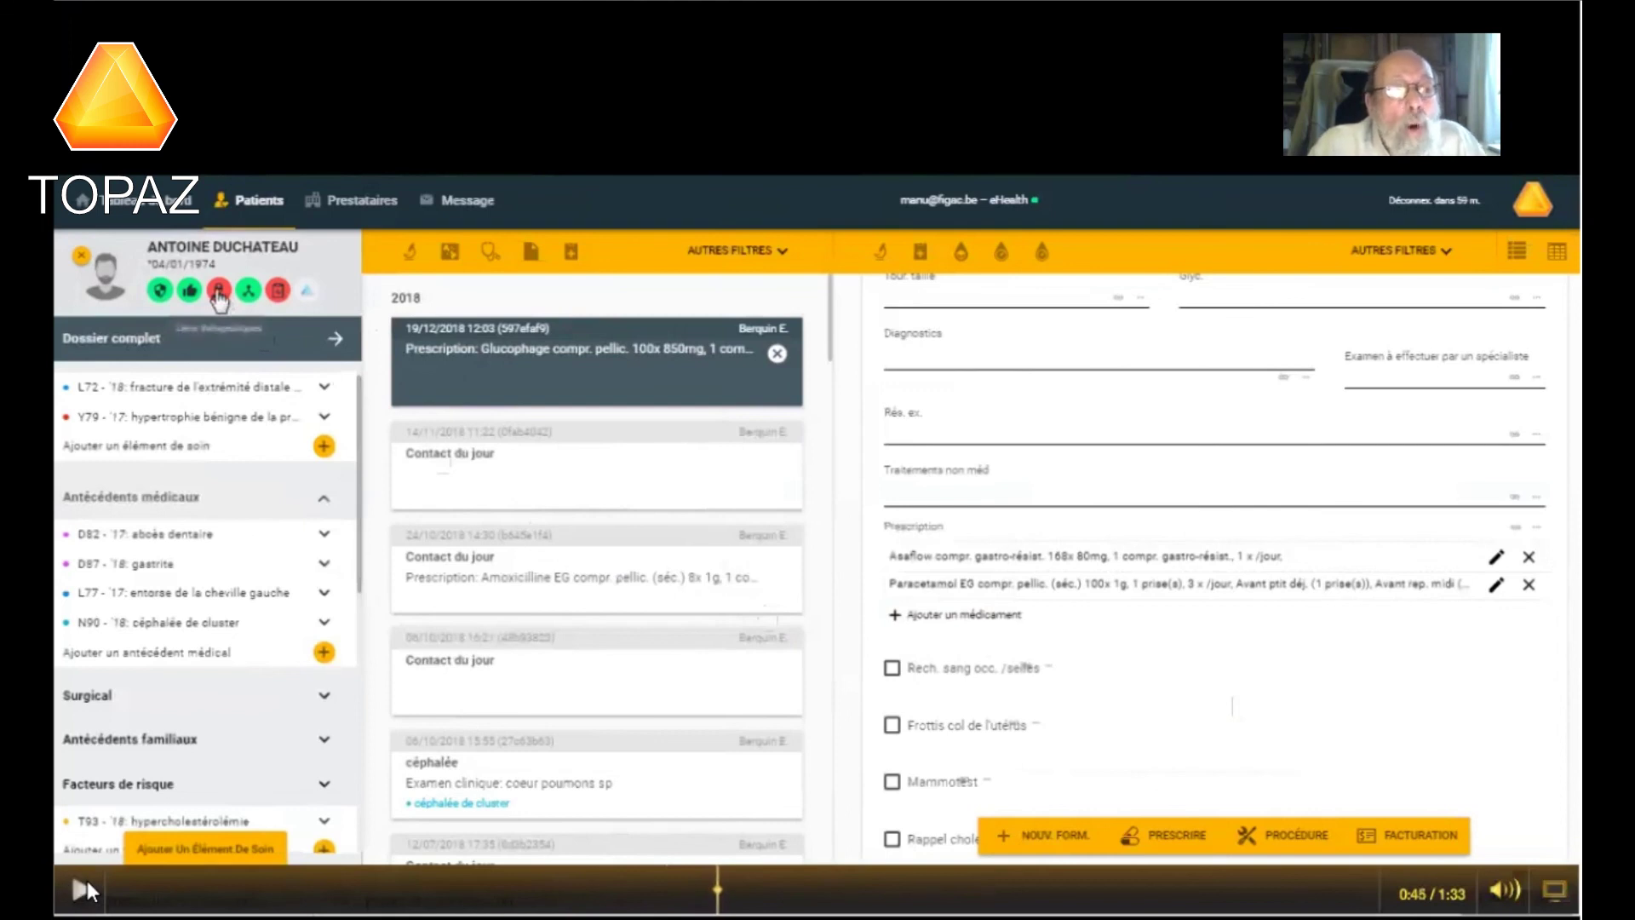
click(79, 890)
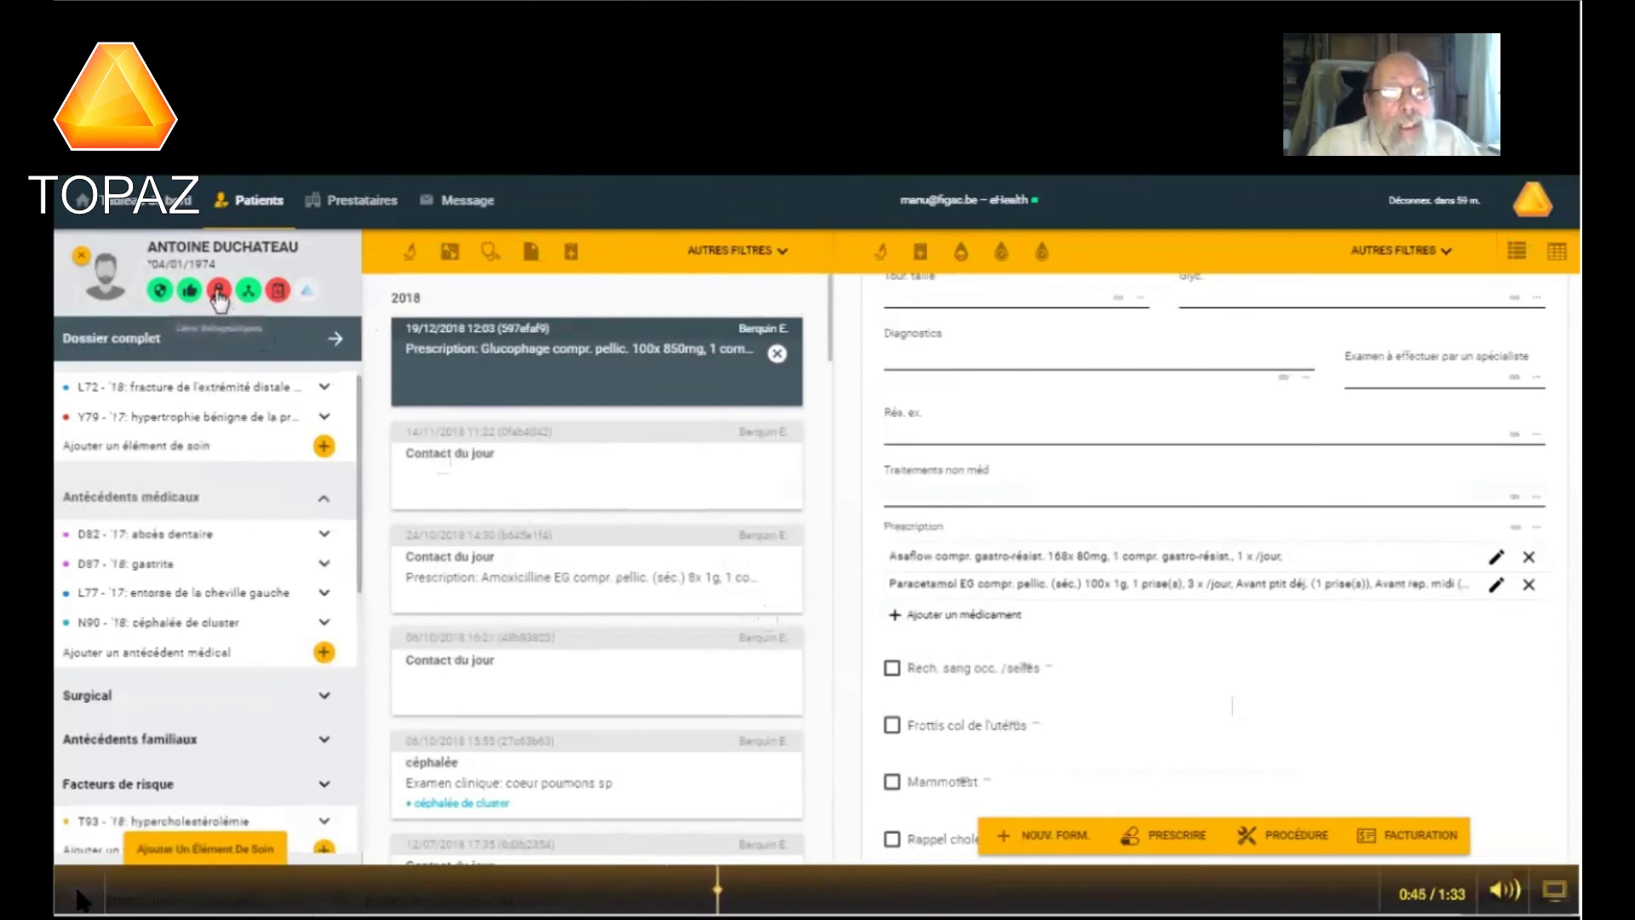